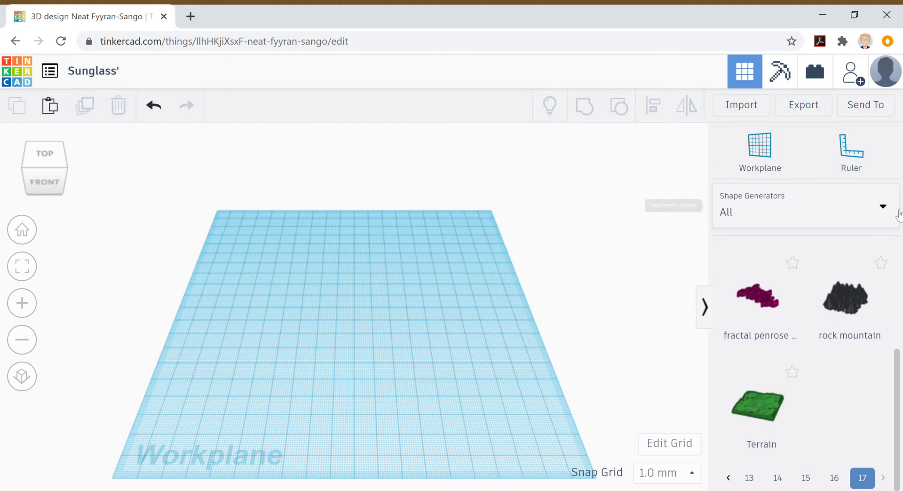
# Step: Switch the shape library to Basic Shapes and place a solid cylinder on the workplane
pyautogui.click(899, 214)
pyautogui.click(756, 262)
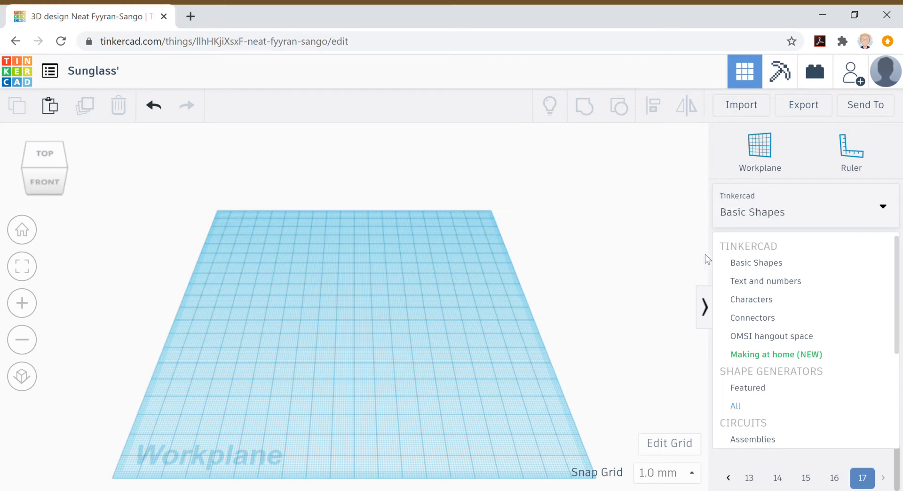
pyautogui.scroll(-1, 848, 346)
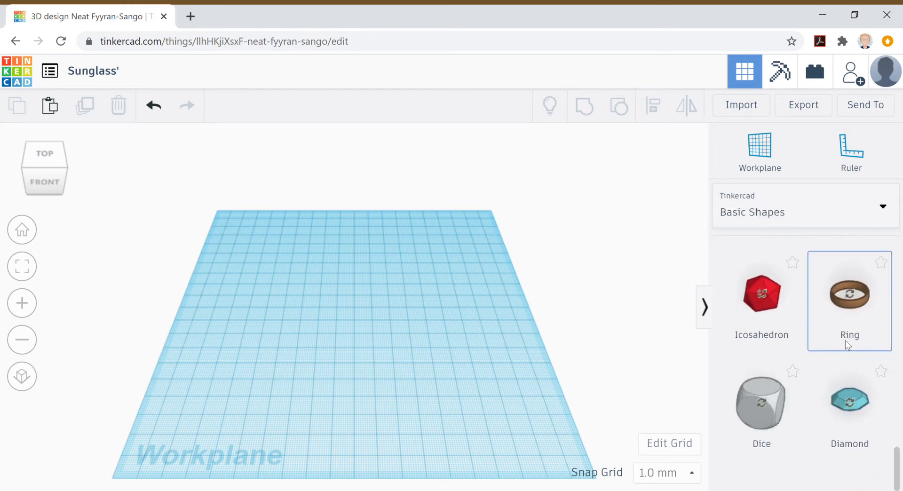
pyautogui.scroll(15, 847, 337)
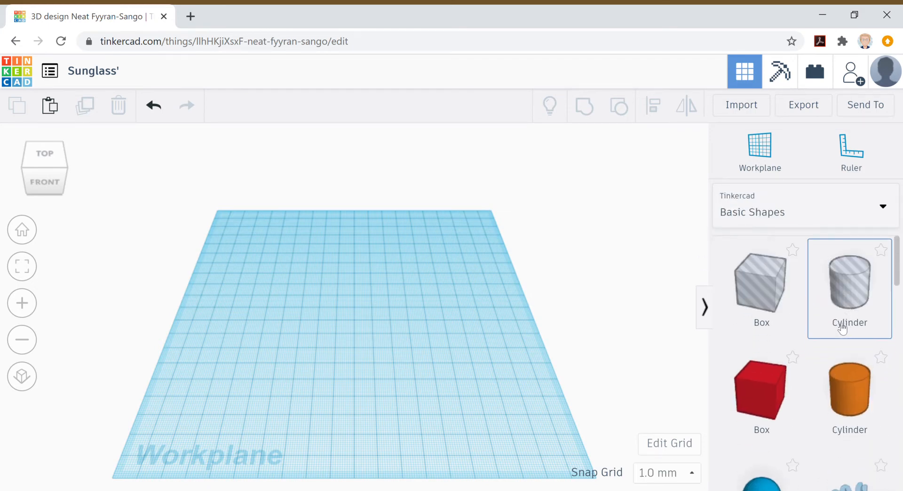
pyautogui.moveTo(845, 388); pyautogui.dragTo(305, 351)
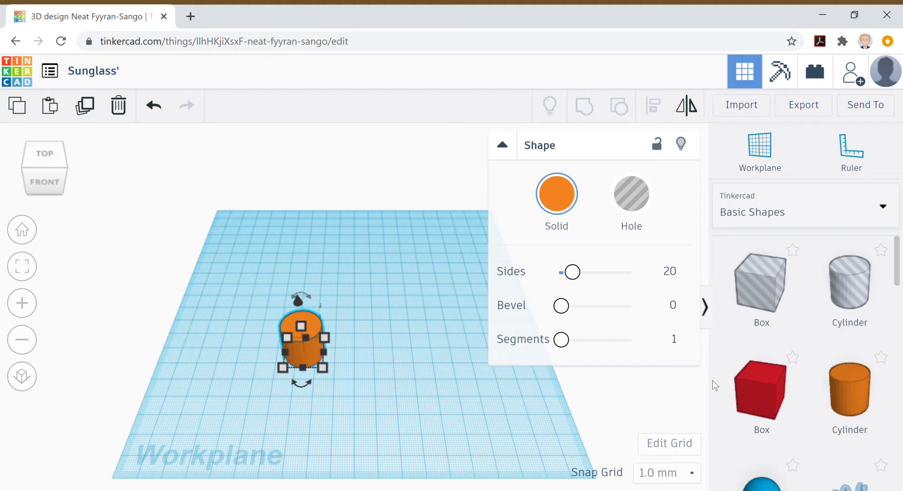
# Step: Place a box beside the cylinder, make it a hole, and size it to 30 mm wide and 1 mm deep
pyautogui.moveTo(766, 398); pyautogui.dragTo(420, 396)
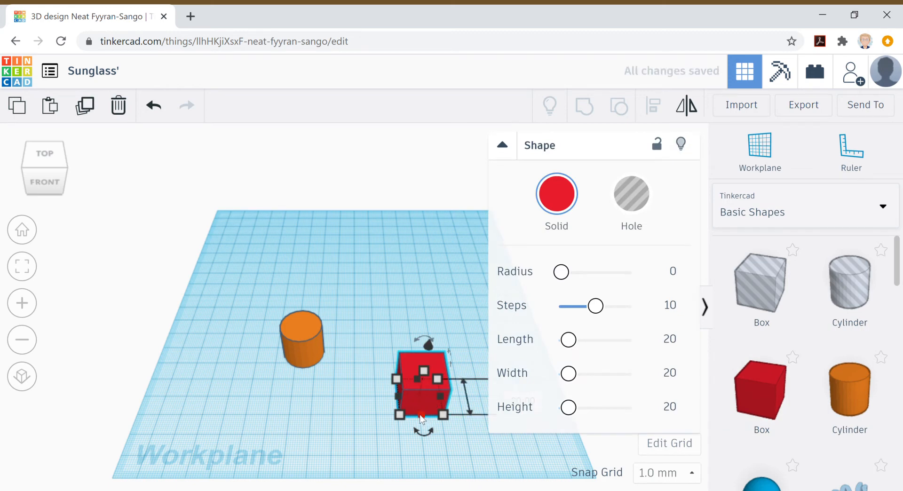
pyautogui.moveTo(413, 411); pyautogui.dragTo(417, 377)
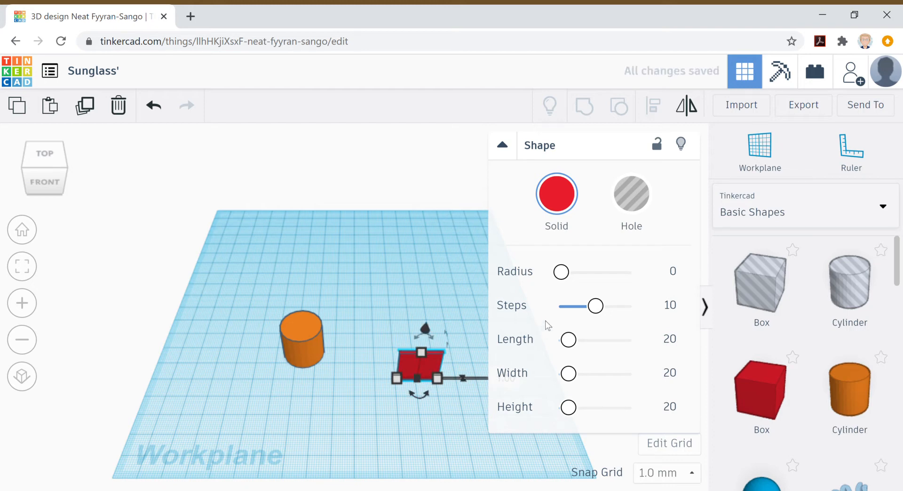
pyautogui.click(631, 207)
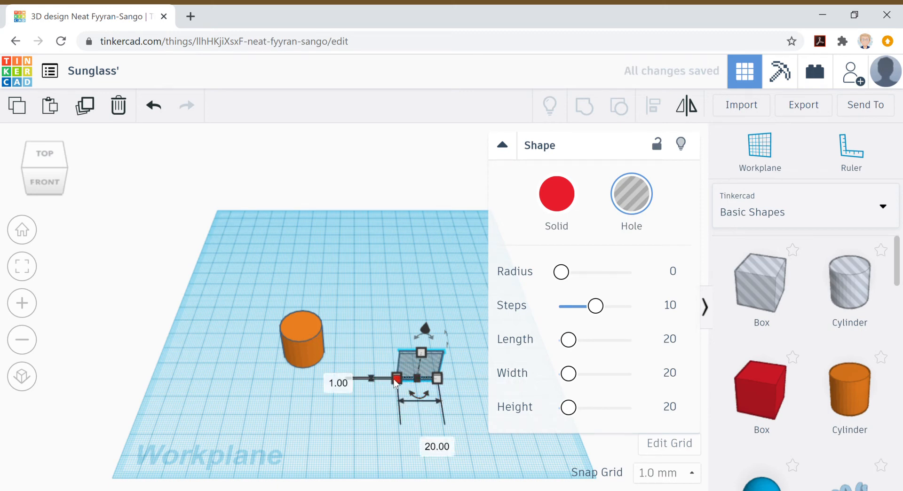
pyautogui.click(425, 441)
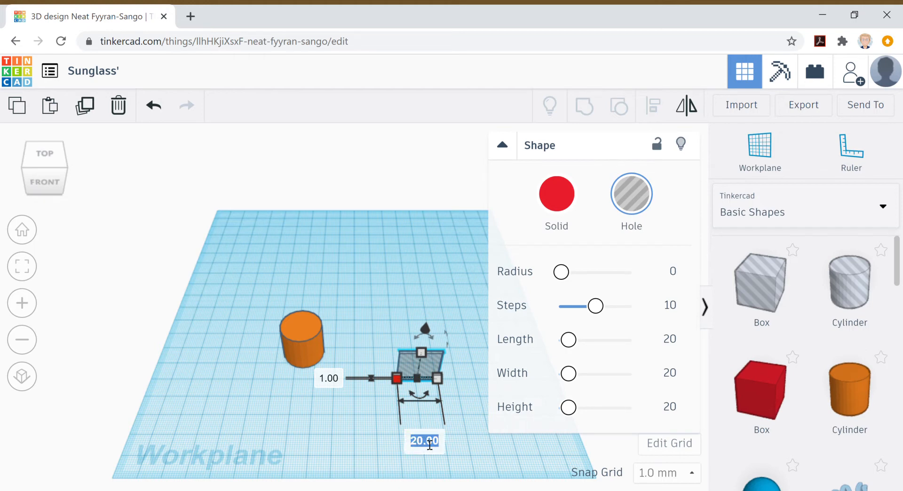
pyautogui.write('30')
pyautogui.press('Return')
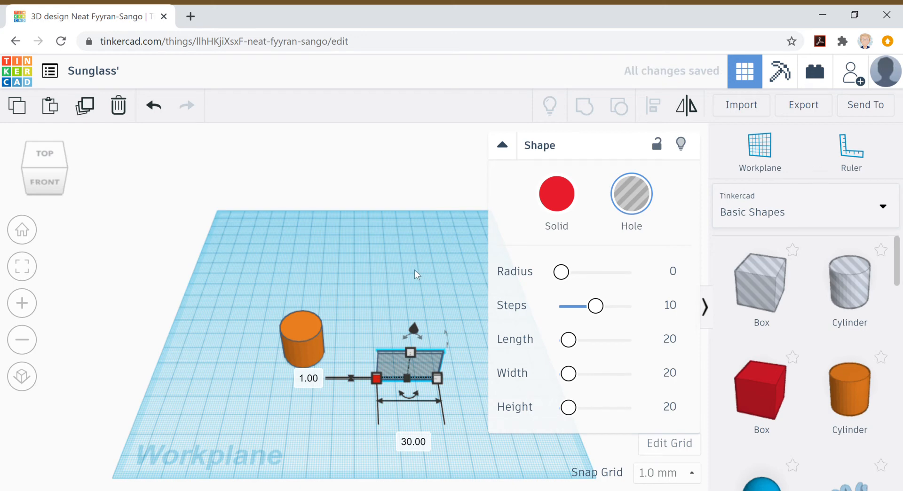
# Step: Move the thin hole box onto the cylinder and nudge it to span the middle when seen from above
pyautogui.moveTo(426, 374); pyautogui.dragTo(356, 324)
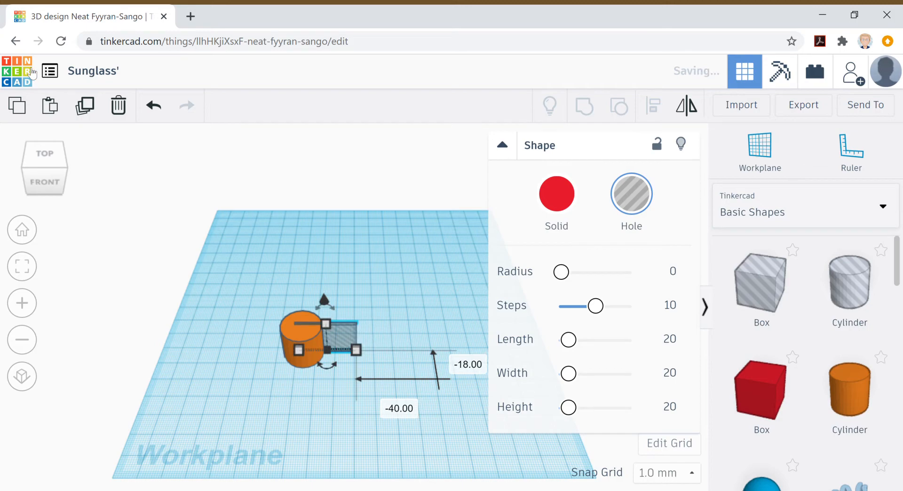
pyautogui.click(42, 156)
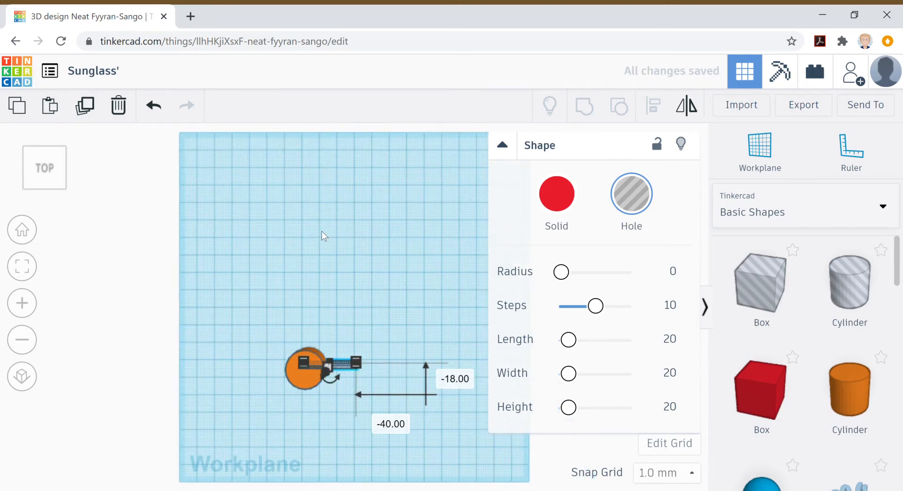
pyautogui.moveTo(356, 243); pyautogui.dragTo(436, 161, button='middle')
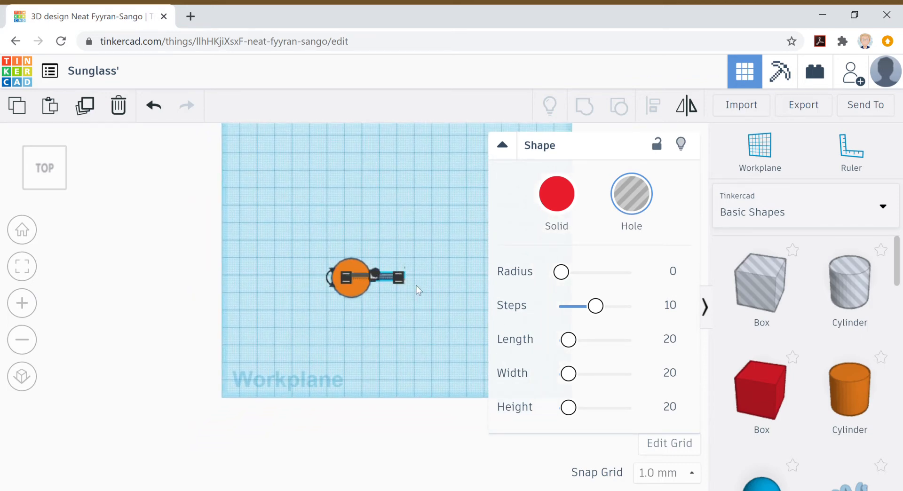
pyautogui.press('Left')
pyautogui.press('Left')
pyautogui.press('Left')
pyautogui.press('Left')
pyautogui.press('Left')
pyautogui.press('Left')
pyautogui.press('Left')
pyautogui.press('Left')
pyautogui.press('Left')
pyautogui.press('Up')
pyautogui.press('Up')
pyautogui.press('Up')
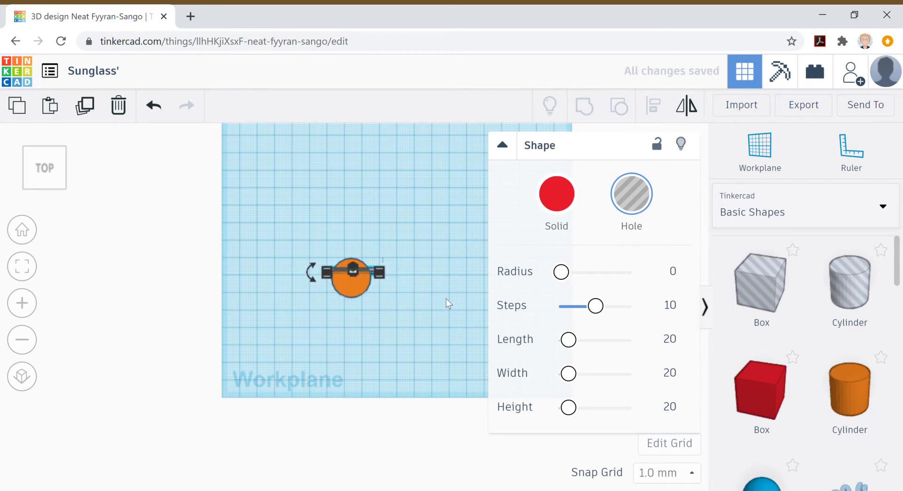
pyautogui.press('Left')
pyautogui.press('Left')
pyautogui.press('Left')
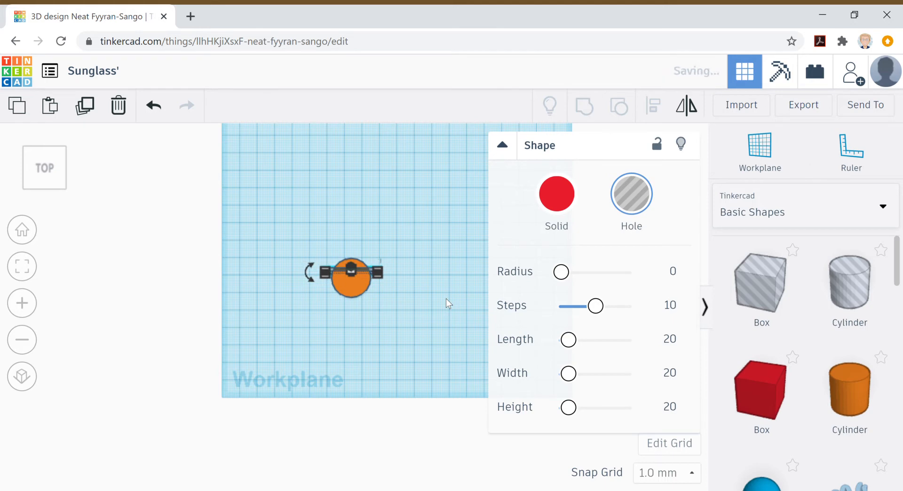
pyautogui.press('Down')
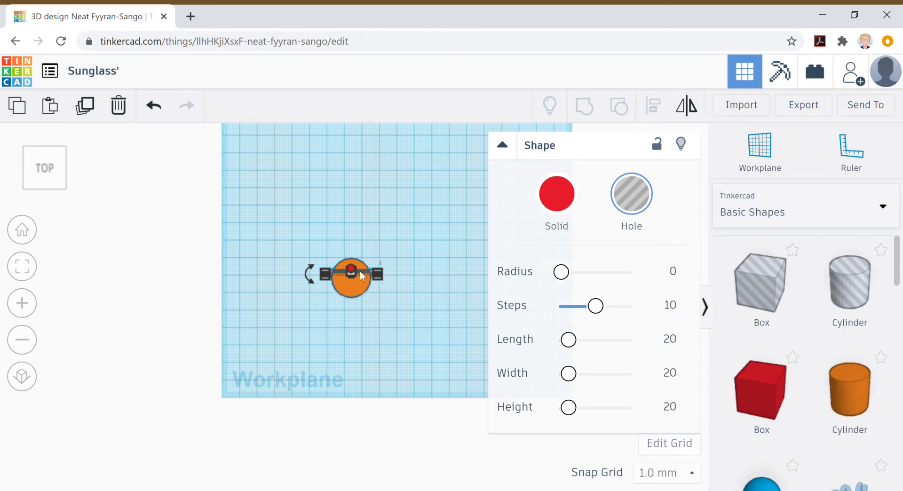
# Step: Try a length of 0.1 for the hole box, and undo back to its position before it was moved
pyautogui.moveTo(323, 281); pyautogui.dragTo(323, 281)
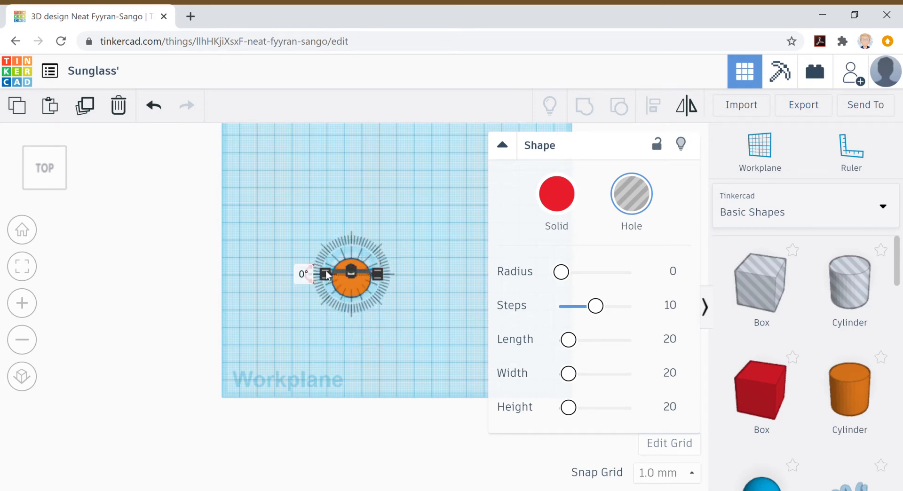
pyautogui.moveTo(327, 275); pyautogui.dragTo(327, 275)
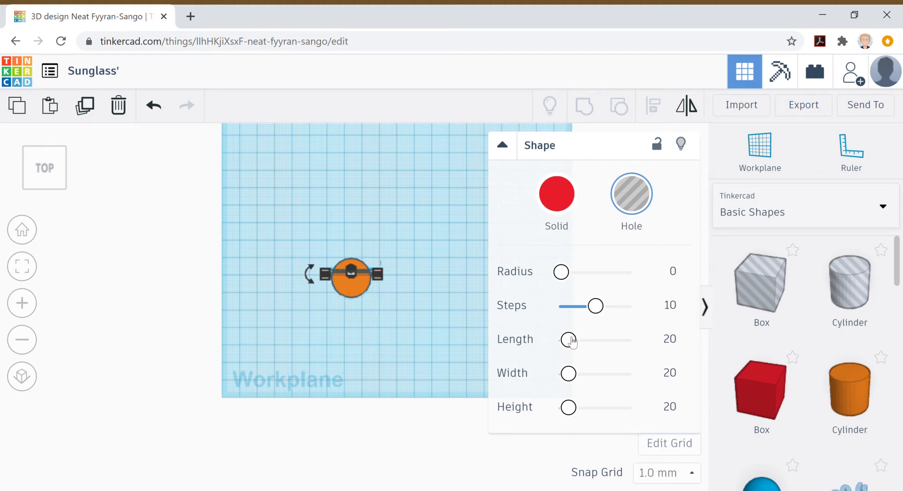
pyautogui.moveTo(571, 342); pyautogui.dragTo(549, 340)
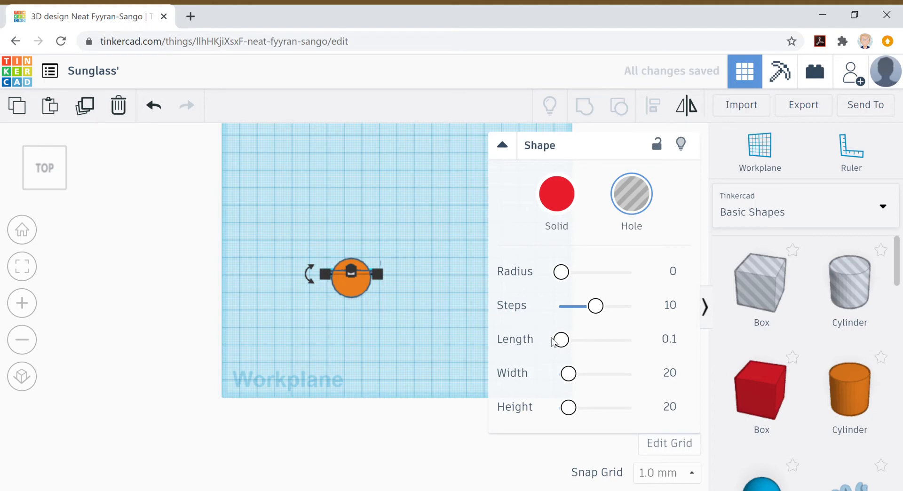
pyautogui.click(570, 343)
pyautogui.moveTo(568, 342); pyautogui.dragTo(565, 340)
pyautogui.hotkey('ctrl', 'z')
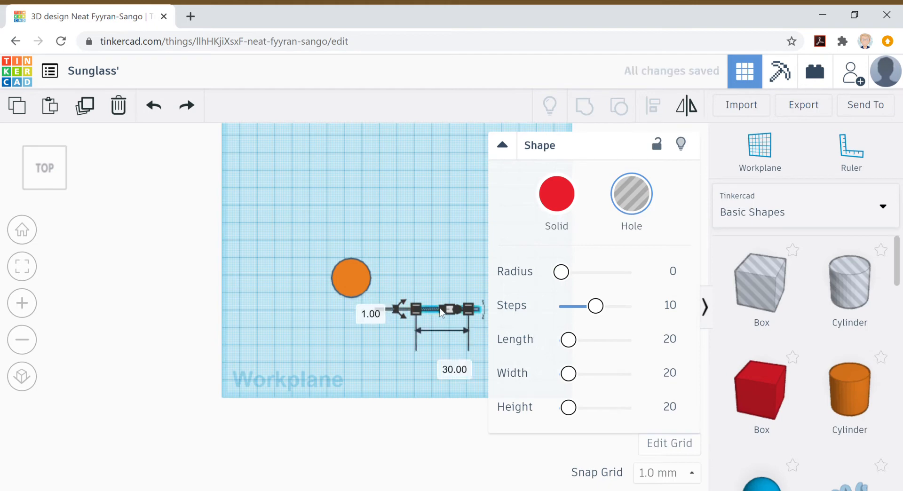
# Step: Move the hole box left to just in front of the cylinder and enlarge it to 33 by 17 mm
pyautogui.press('Left')
pyautogui.press('Left')
pyautogui.press('Left')
pyautogui.press('Left')
pyautogui.press('Left')
pyautogui.press('Left')
pyautogui.press('Left')
pyautogui.press('Left')
pyautogui.press('Left')
pyautogui.press('Left')
pyautogui.press('Left')
pyautogui.press('Left')
pyautogui.press('Left')
pyautogui.press('Left')
pyautogui.press('Left')
pyautogui.press('Left')
pyautogui.press('Left')
pyautogui.press('Left')
pyautogui.press('Left')
pyautogui.press('Left')
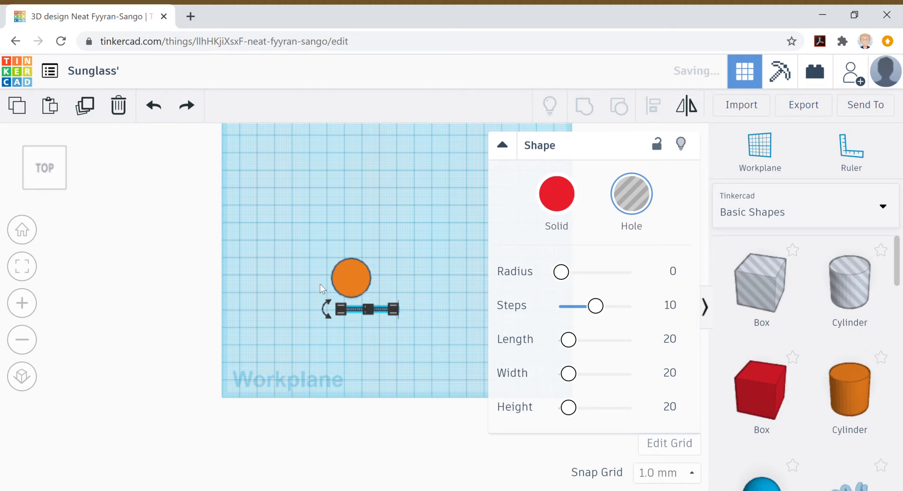
pyautogui.click(44, 191)
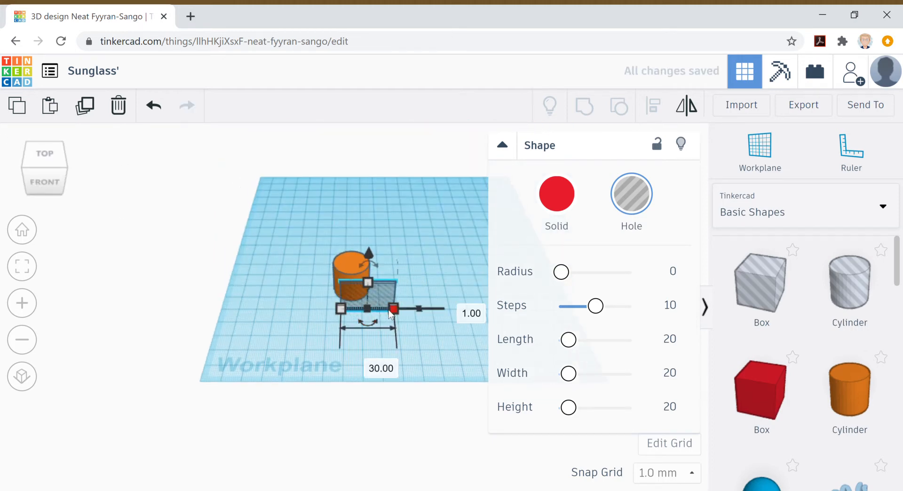
pyautogui.moveTo(399, 327); pyautogui.dragTo(408, 337)
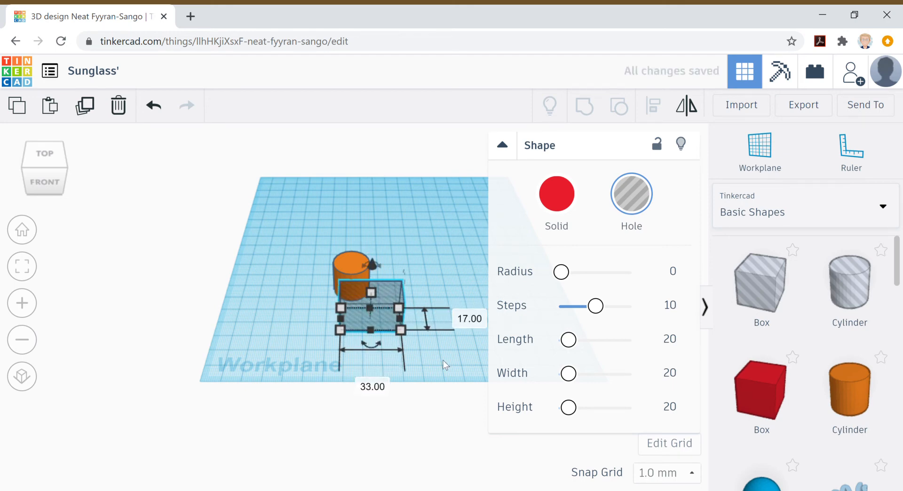
# Step: Move the enlarged hole box back and left until it is centred over the rear half of the cylinder
pyautogui.press('Left')
pyautogui.press('Up')
pyautogui.press('Up')
pyautogui.press('Up')
pyautogui.press('Up')
pyautogui.press('Up')
pyautogui.press('Up')
pyautogui.press('Up')
pyautogui.press('Up')
pyautogui.press('Up')
pyautogui.press('Up')
pyautogui.press('Up')
pyautogui.press('Up')
pyautogui.press('Up')
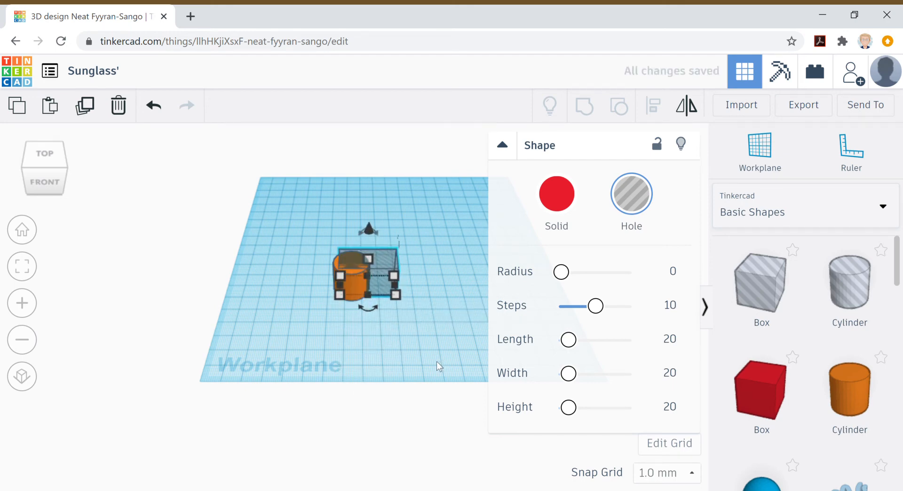
pyautogui.press('Left')
pyautogui.press('Left')
pyautogui.press('Left')
pyautogui.press('Left')
pyautogui.press('Left')
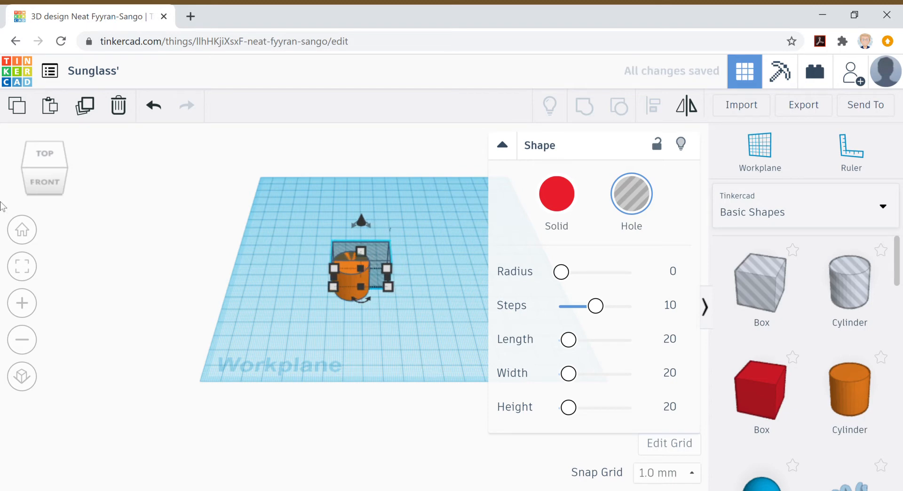
pyautogui.click(47, 151)
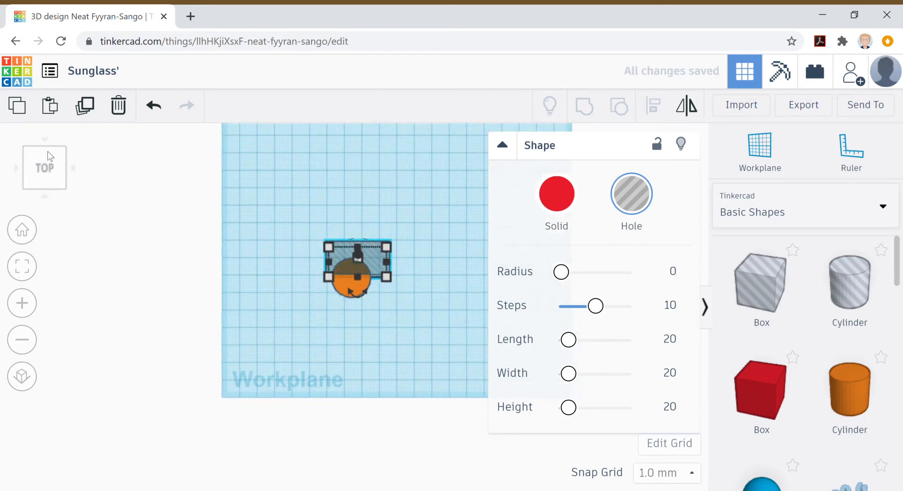
pyautogui.press('Left')
pyautogui.press('Left')
pyautogui.press('Left')
pyautogui.press('Left')
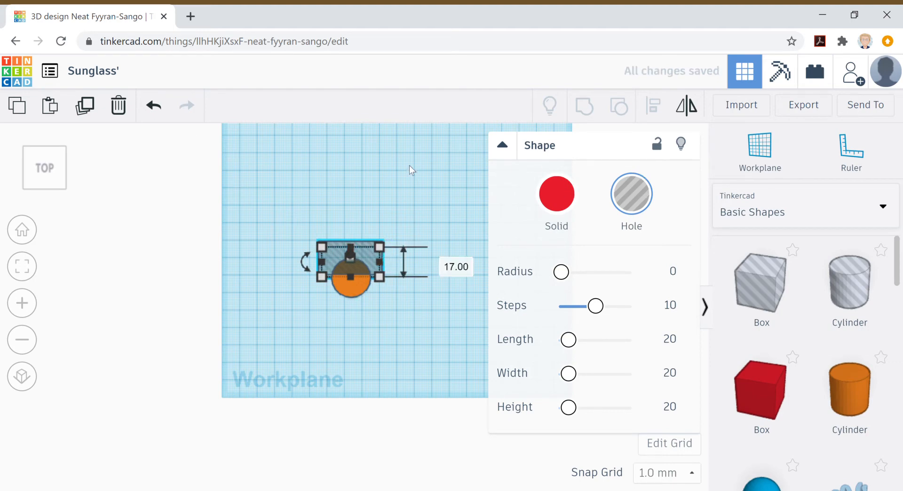
# Step: Group the cylinder with the hole box to cut it, and move the half-cylinder 10 mm right and 3 mm back
pyautogui.click(405, 183)
pyautogui.moveTo(264, 205); pyautogui.dragTo(432, 309)
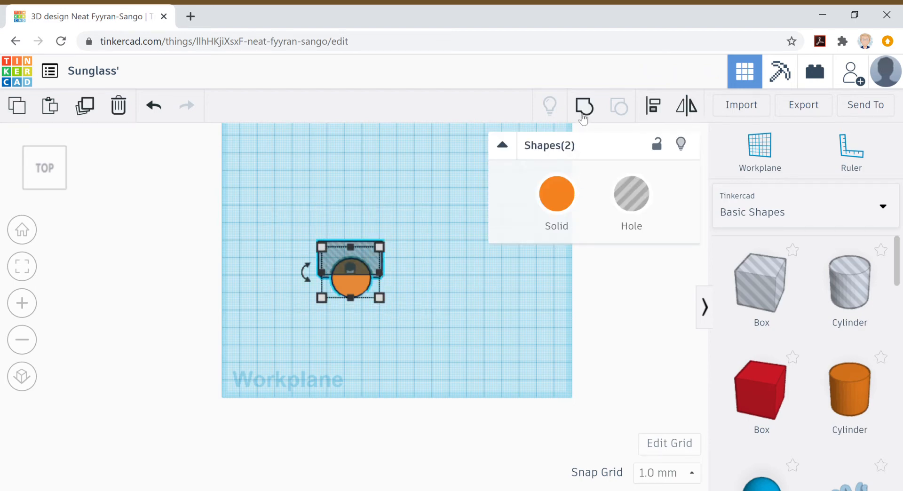
pyautogui.click(584, 108)
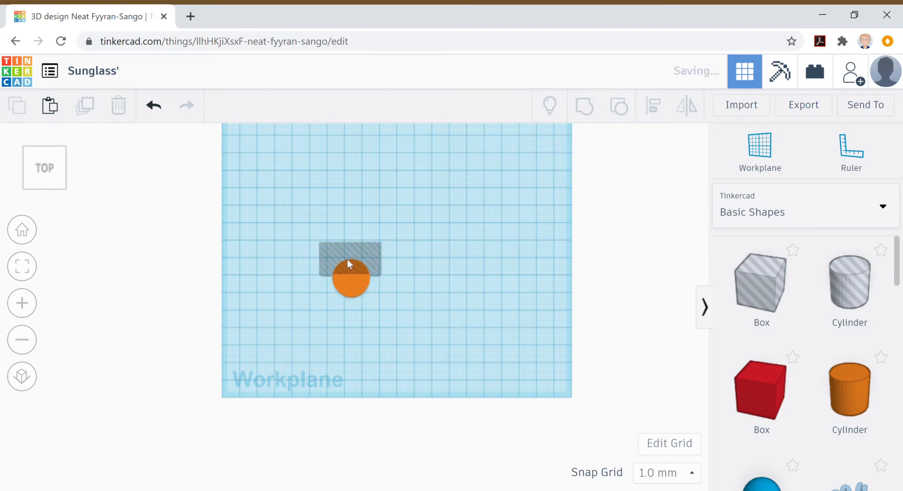
pyautogui.click(442, 312)
pyautogui.moveTo(351, 285); pyautogui.dragTo(371, 280)
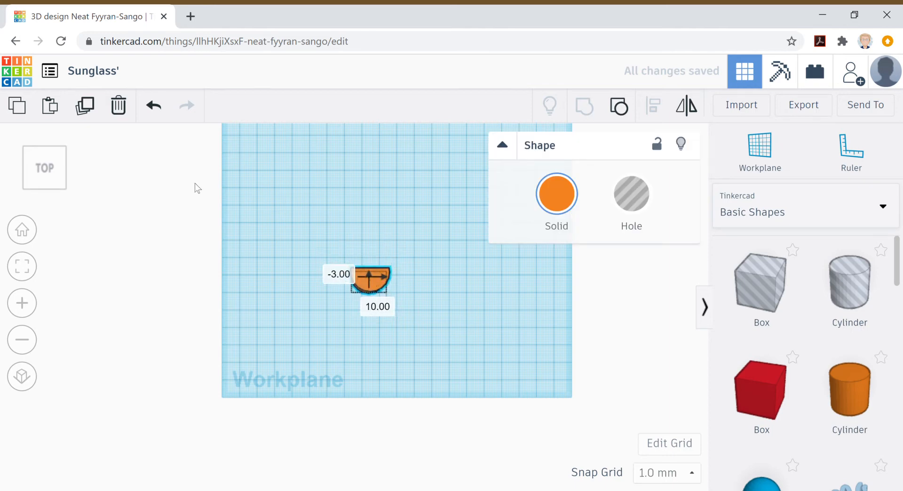
# Step: Duplicate the half-cylinder and shift the copy right, leaving a small gap between the two lenses
pyautogui.click(97, 114)
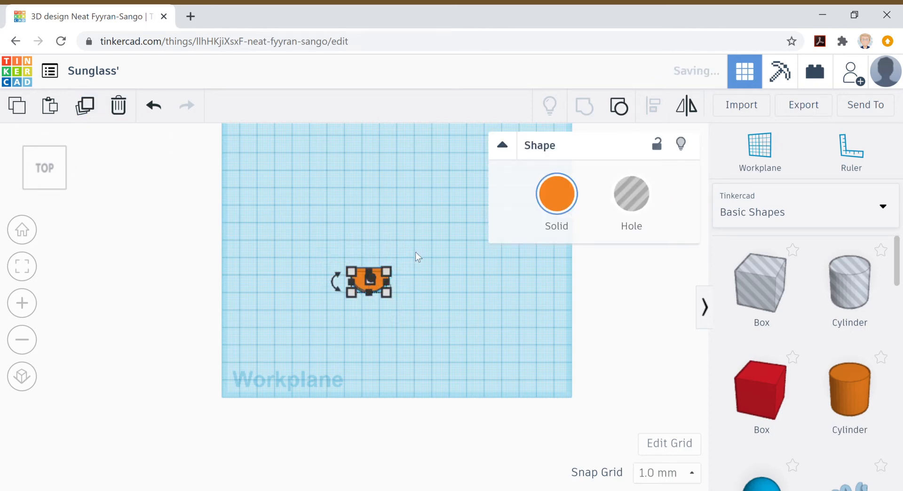
pyautogui.press('Right')
pyautogui.press('Right')
pyautogui.press('Right')
pyautogui.press('Right')
pyautogui.press('Right')
pyautogui.press('Right')
pyautogui.press('Right')
pyautogui.press('Right')
pyautogui.press('Right')
pyautogui.press('Right')
pyautogui.press('Right')
pyautogui.press('Right')
pyautogui.press('Right')
pyautogui.press('Right')
pyautogui.press('Right')
pyautogui.press('Right')
pyautogui.press('Right')
pyautogui.press('Right')
pyautogui.press('Right')
pyautogui.press('Right')
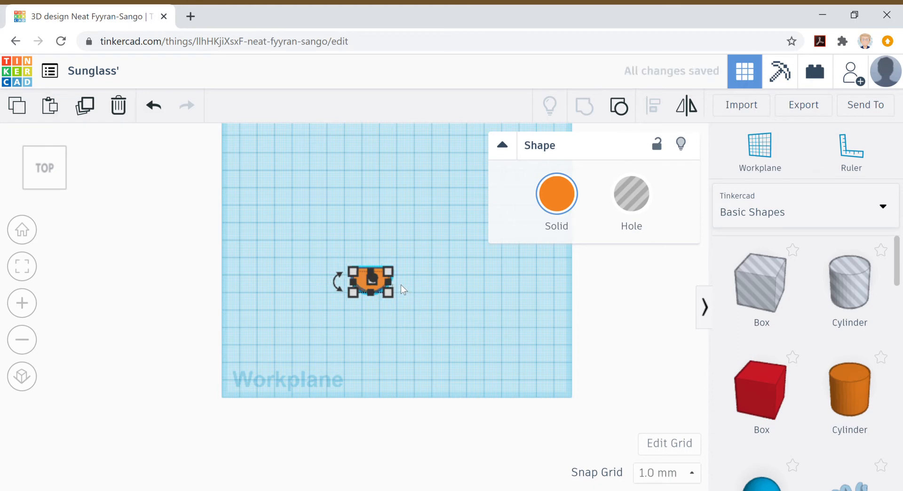
pyautogui.press('Right')
pyautogui.press('Right')
pyautogui.press('Right')
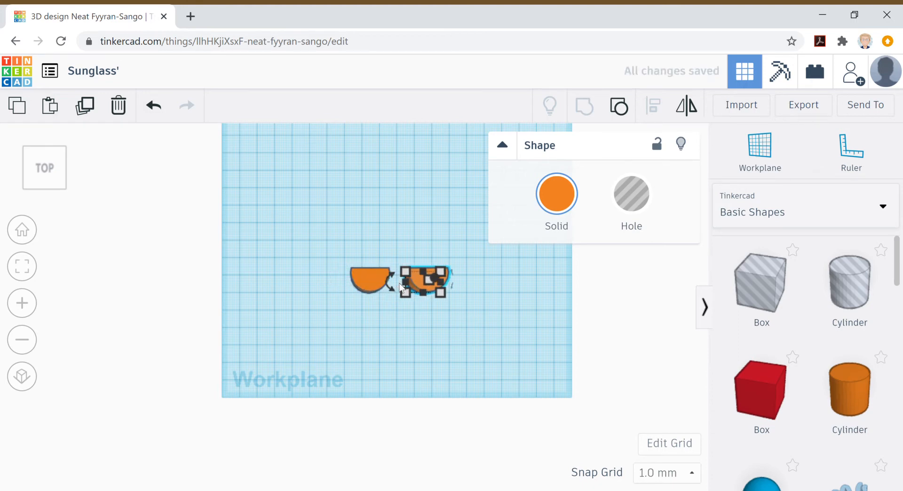
pyautogui.click(444, 335)
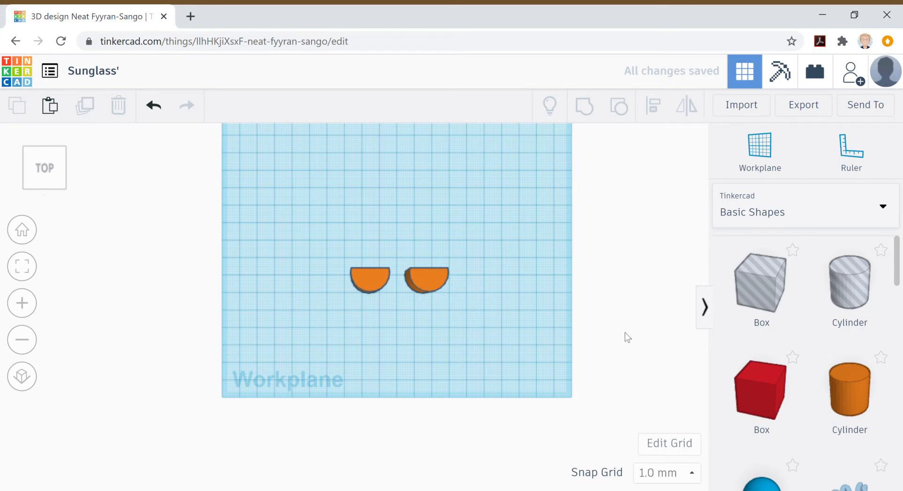
pyautogui.scroll(-10, 824, 372)
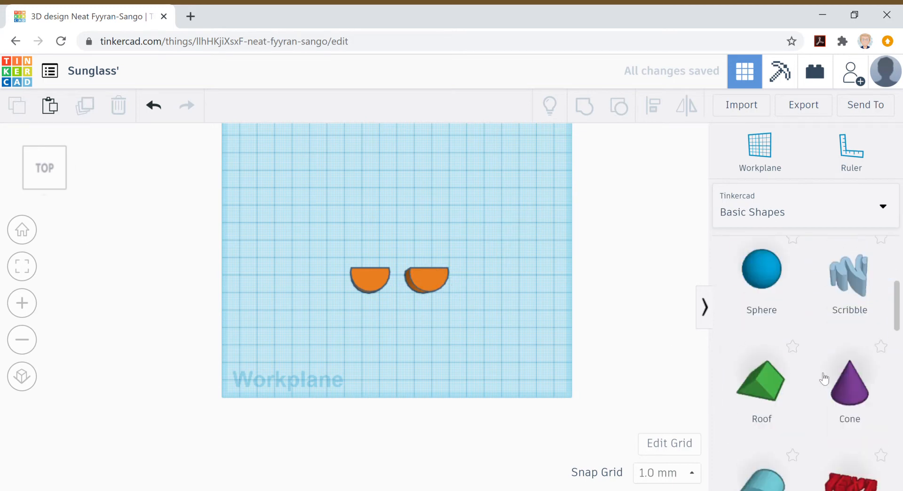
pyautogui.scroll(10, 824, 370)
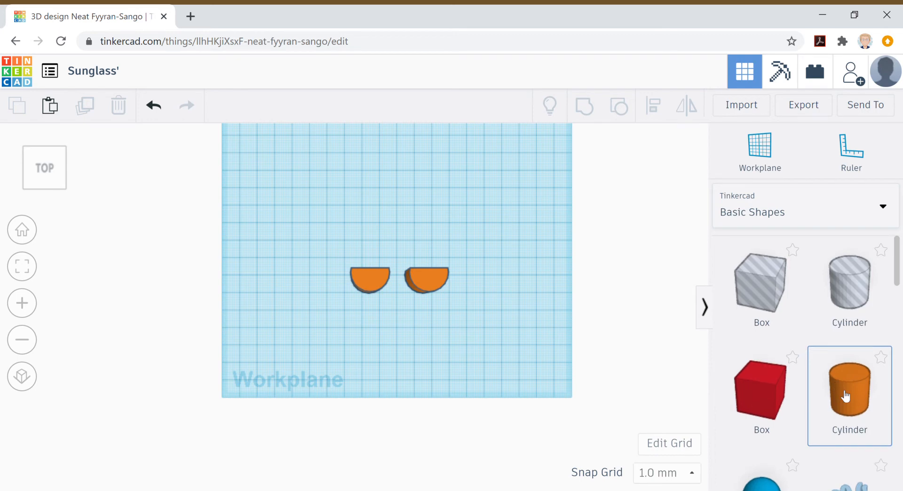
# Step: Place a solid cylinder on the workplane to the front right of the two lenses
pyautogui.moveTo(842, 397); pyautogui.dragTo(219, 272)
pyautogui.moveTo(44, 175); pyautogui.dragTo(31, 169)
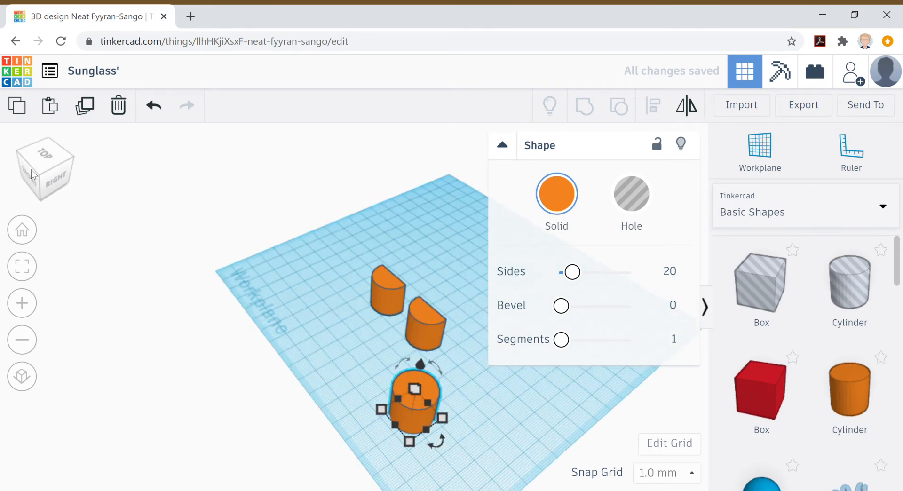
pyautogui.click(501, 146)
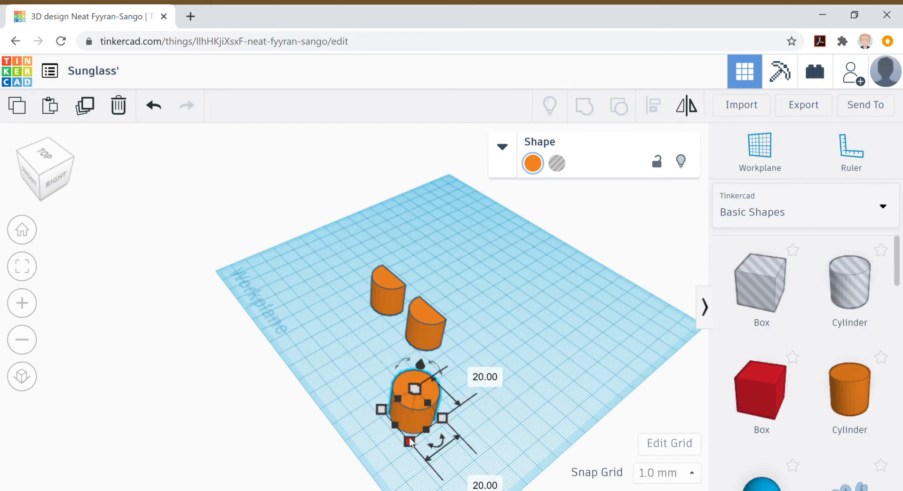
# Step: Add a second cylinder, make it a hole, and move it so that it overlaps the solid cylinder
pyautogui.click(865, 386)
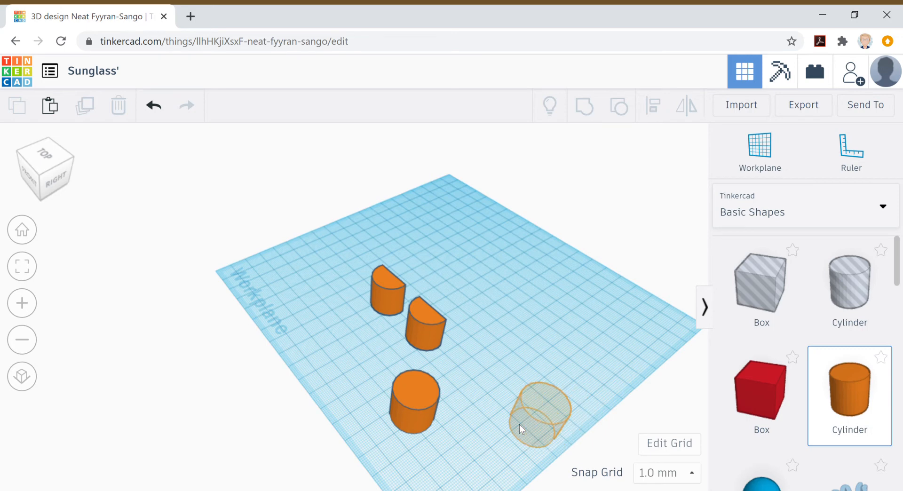
pyautogui.click(519, 424)
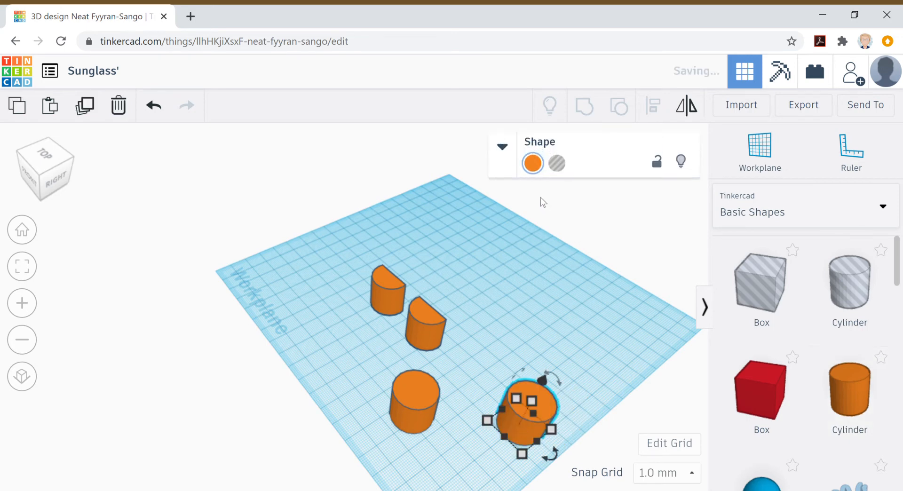
pyautogui.click(557, 164)
pyautogui.moveTo(540, 401); pyautogui.dragTo(428, 394)
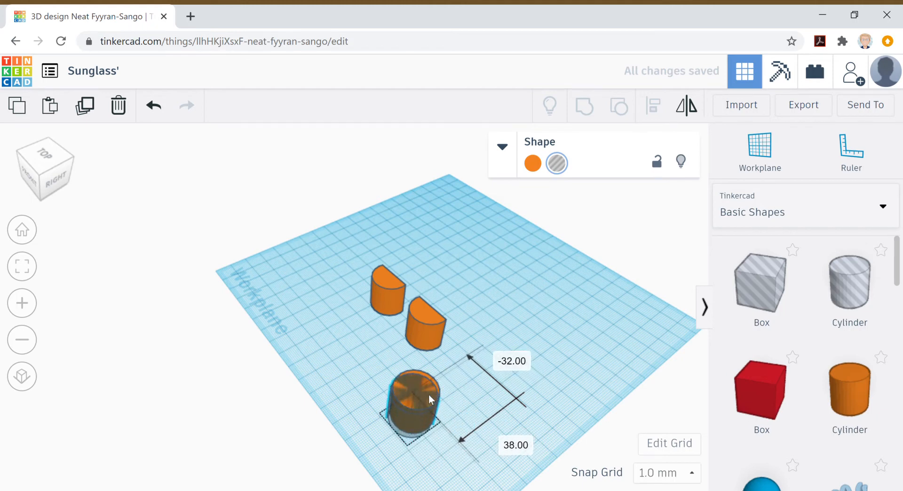
# Step: Nudge the hole cylinder until it sits slightly to the right of the solid cylinder, leaving a crescent of solid uncovered
pyautogui.click(43, 148)
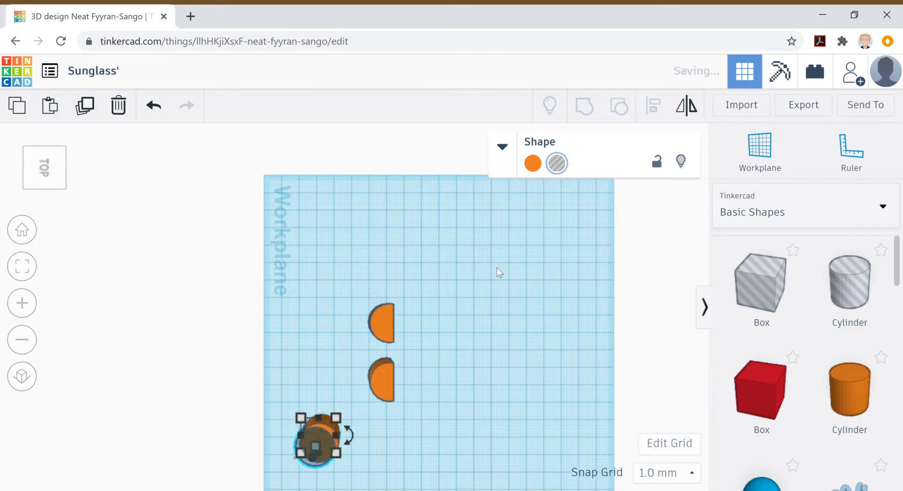
pyautogui.press('Right')
pyautogui.moveTo(501, 271); pyautogui.dragTo(578, 197, button='middle')
pyautogui.moveTo(518, 288); pyautogui.dragTo(520, 278, button='middle')
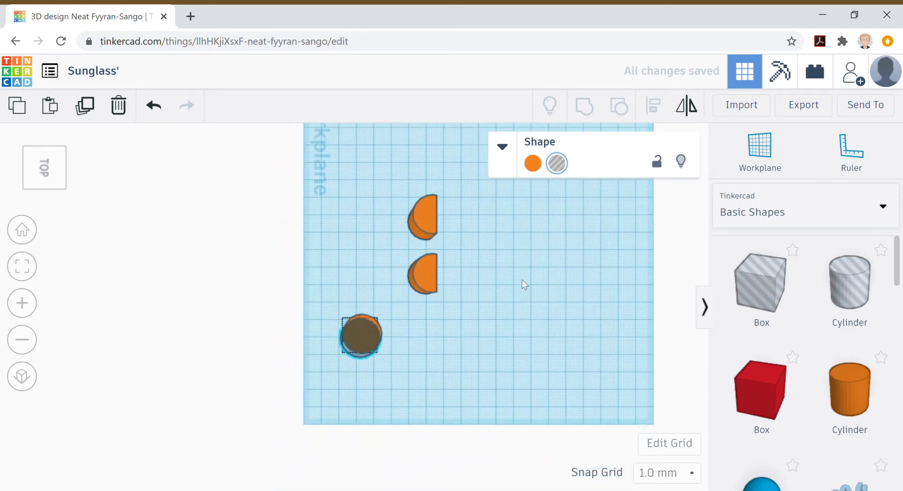
pyautogui.press('Left')
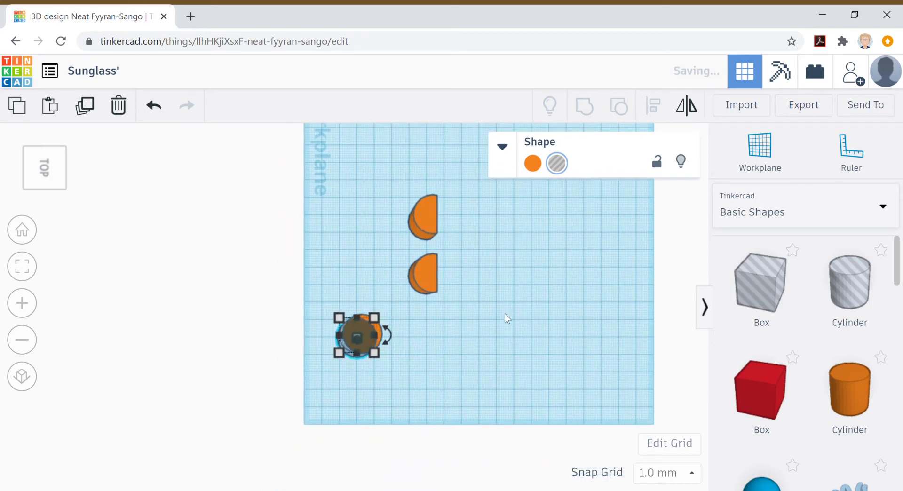
pyautogui.press('Down')
pyautogui.press('Down')
pyautogui.press('Right')
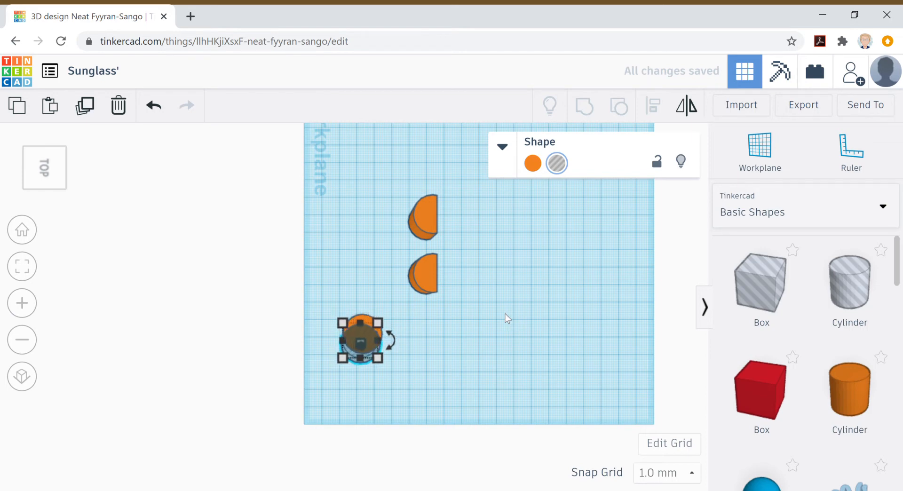
pyautogui.press('Right')
pyautogui.press('Up')
pyautogui.press('Up')
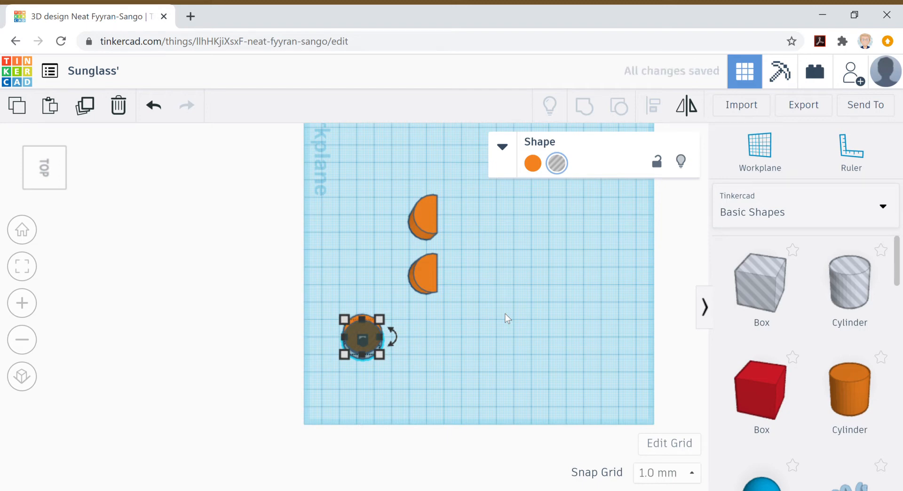
# Step: Group the solid and hole cylinders to cut a crescent-shaped arch
pyautogui.moveTo(309, 293); pyautogui.dragTo(392, 363)
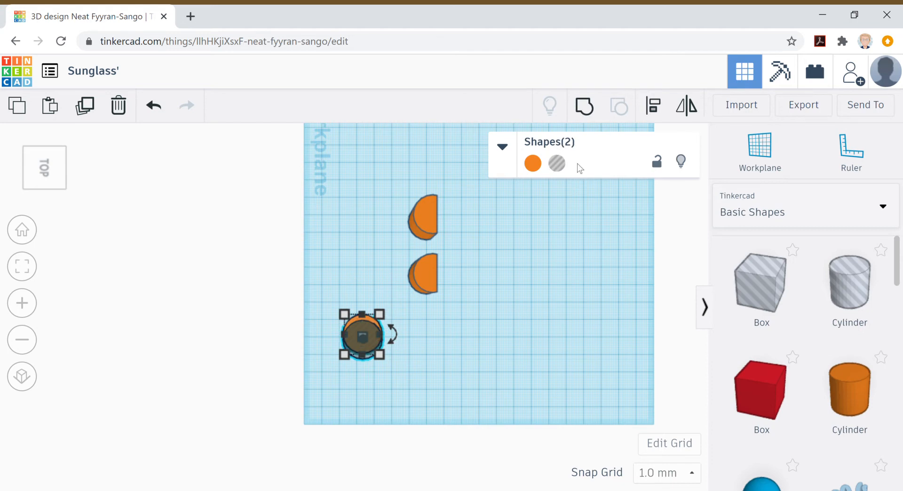
pyautogui.click(585, 107)
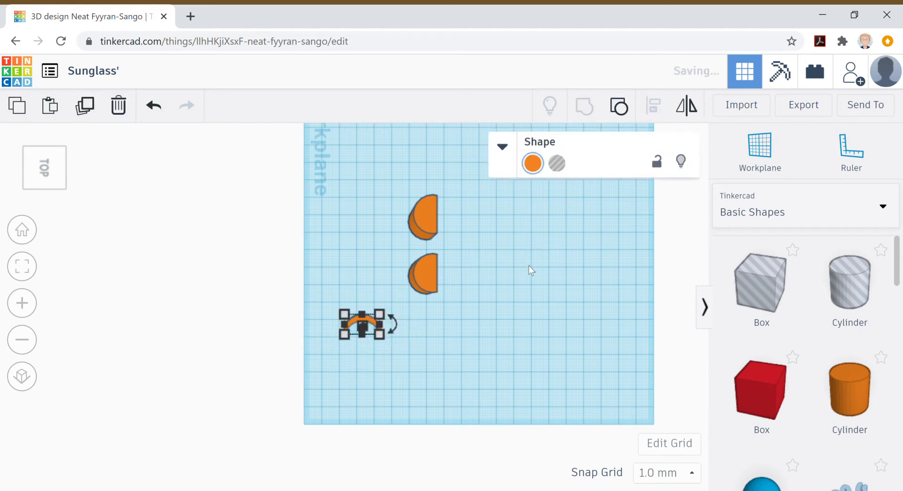
pyautogui.click(569, 297)
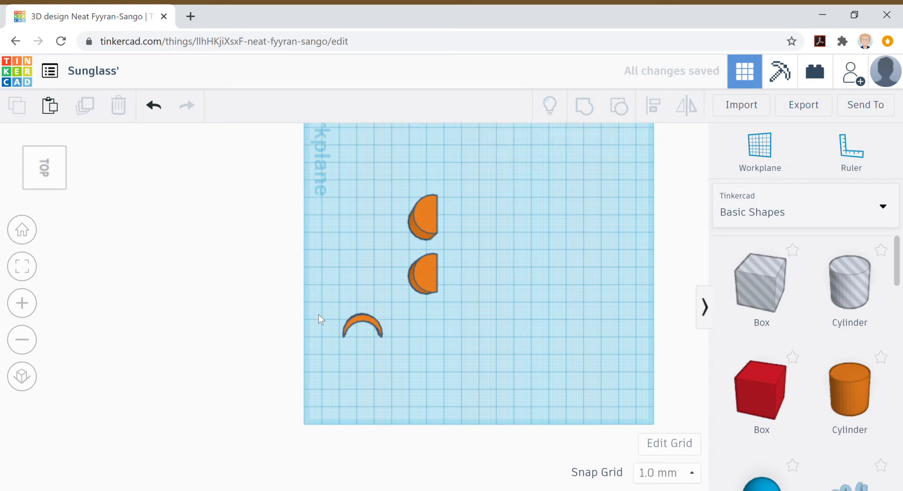
# Step: Move the arch closer to the lenses and reduce its height to 5 mm
pyautogui.moveTo(55, 171)
pyautogui.mouseDown()
pyautogui.moveTo(63, 159)
pyautogui.moveTo(66, 168)
pyautogui.mouseUp()
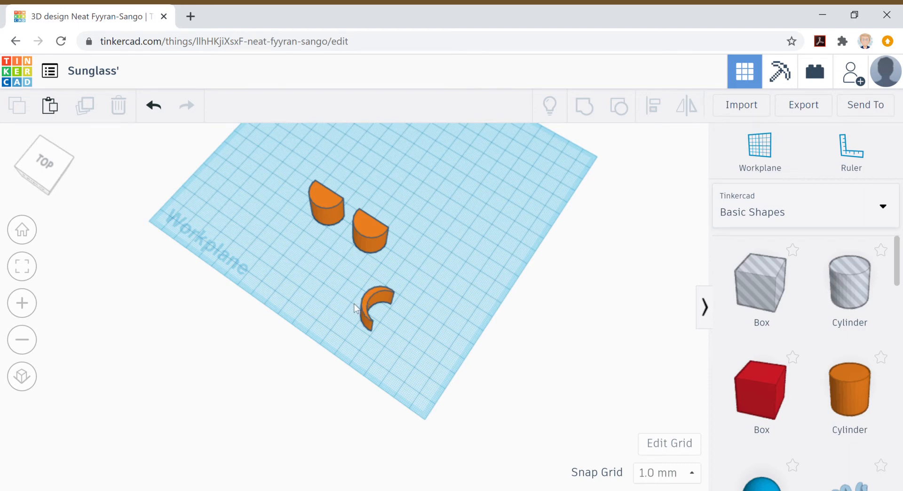
pyautogui.moveTo(366, 297); pyautogui.dragTo(348, 268)
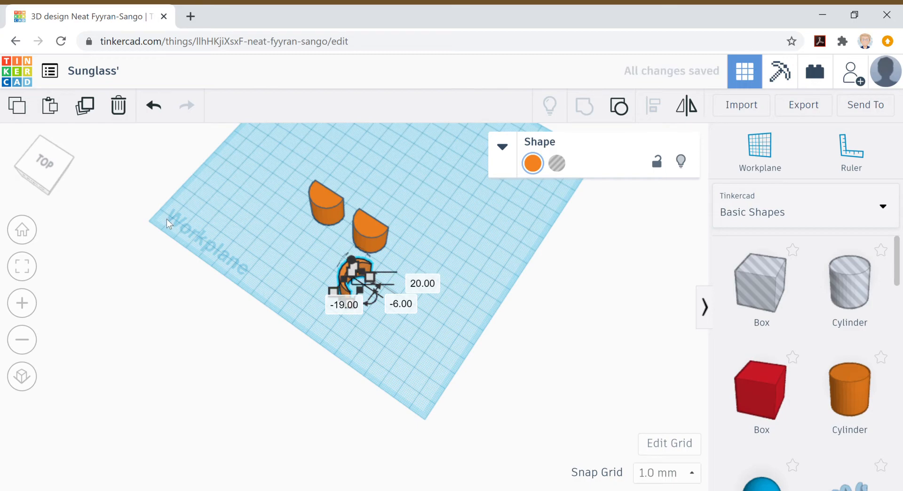
pyautogui.click(41, 158)
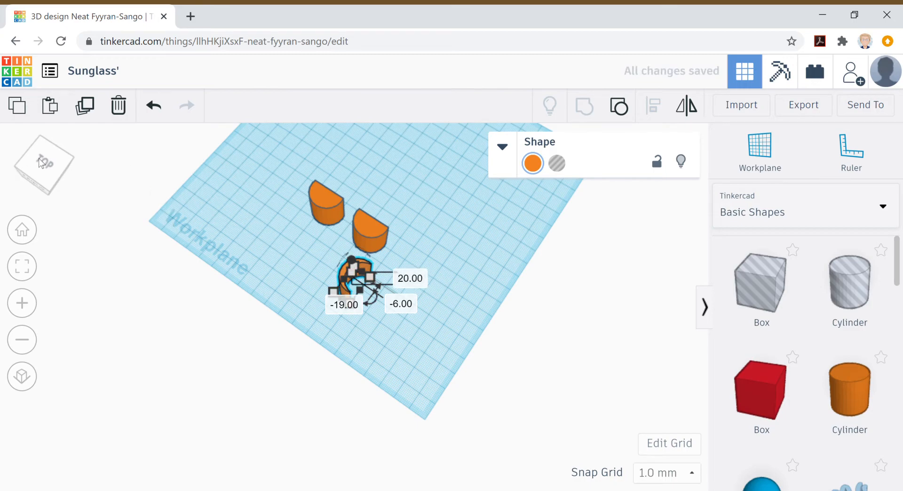
pyautogui.moveTo(41, 162)
pyautogui.mouseDown()
pyautogui.moveTo(41, 147)
pyautogui.moveTo(40, 156)
pyautogui.mouseUp()
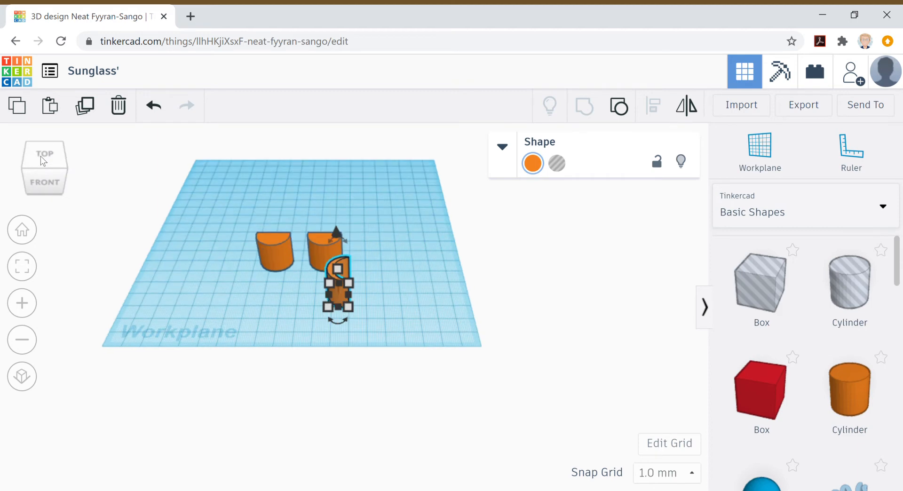
pyautogui.moveTo(337, 267); pyautogui.dragTo(338, 288)
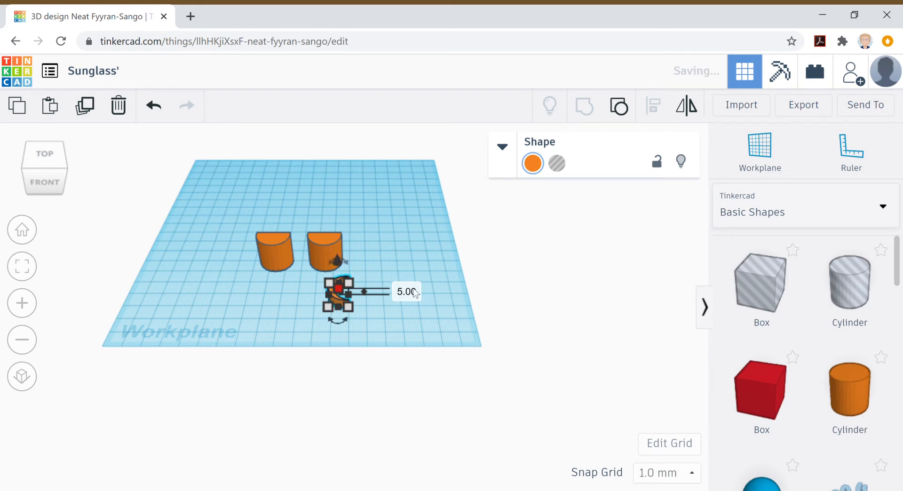
pyautogui.click(411, 313)
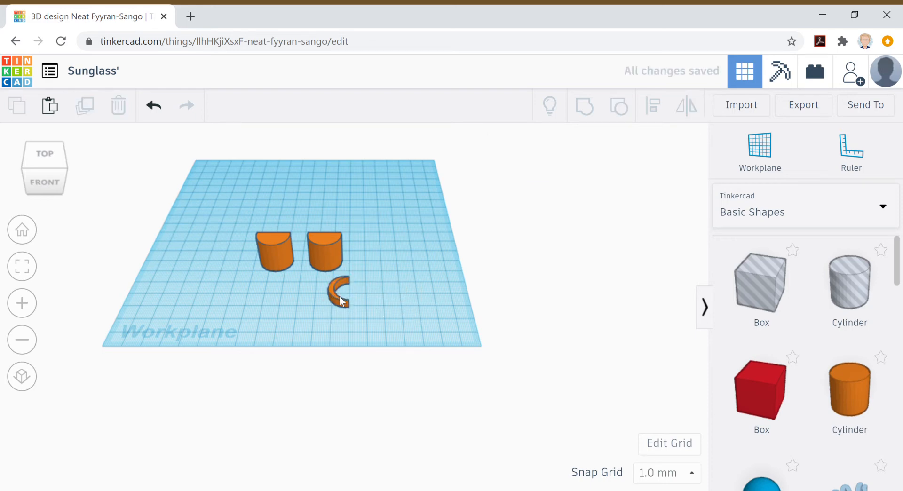
# Step: Rotate the arch 90° so it opens toward the front, and centre it between the two lenses, just in front of them
pyautogui.moveTo(325, 303); pyautogui.dragTo(321, 330)
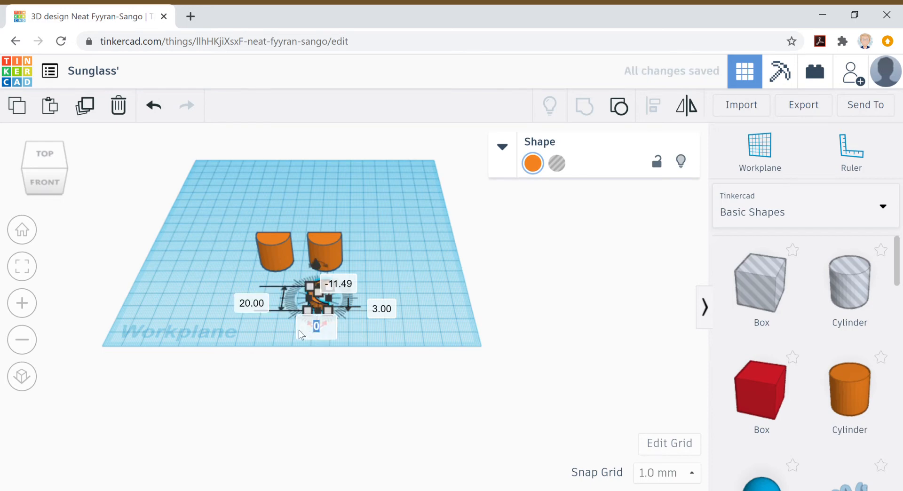
pyautogui.click(324, 333)
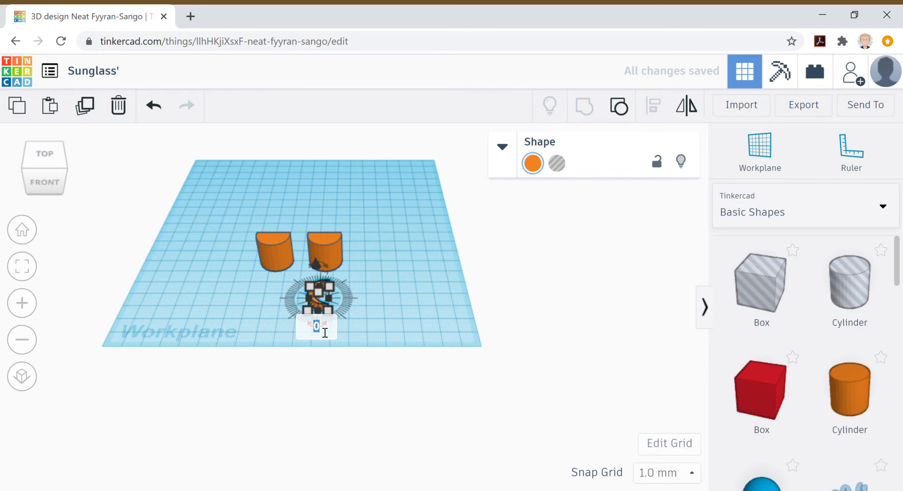
pyautogui.write('90')
pyautogui.press('Return')
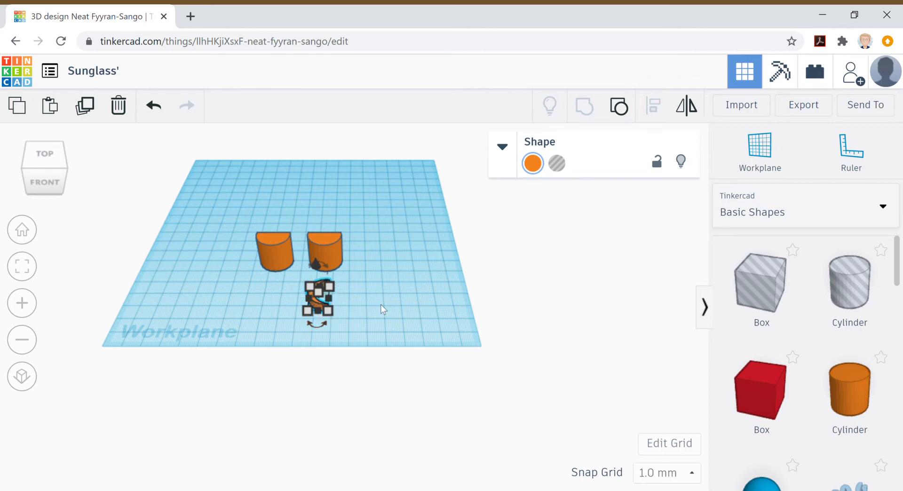
pyautogui.click(323, 332)
pyautogui.write('90')
pyautogui.press('Return')
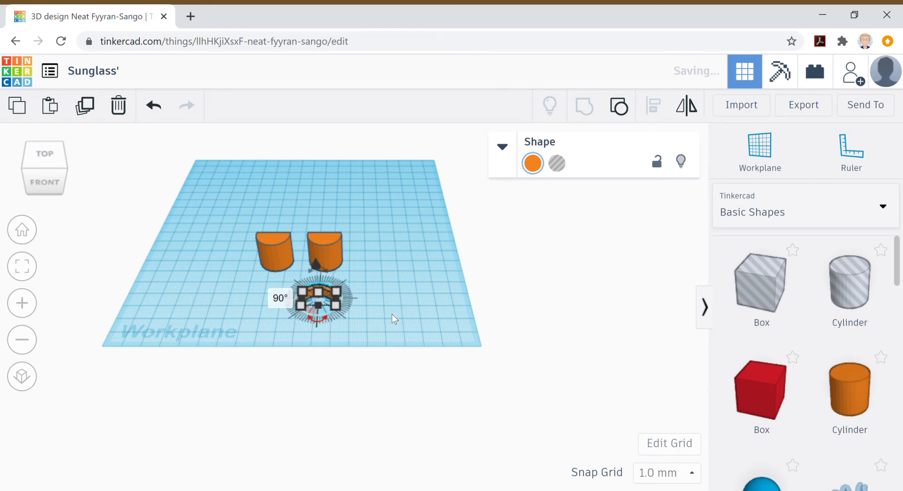
pyautogui.click(391, 314)
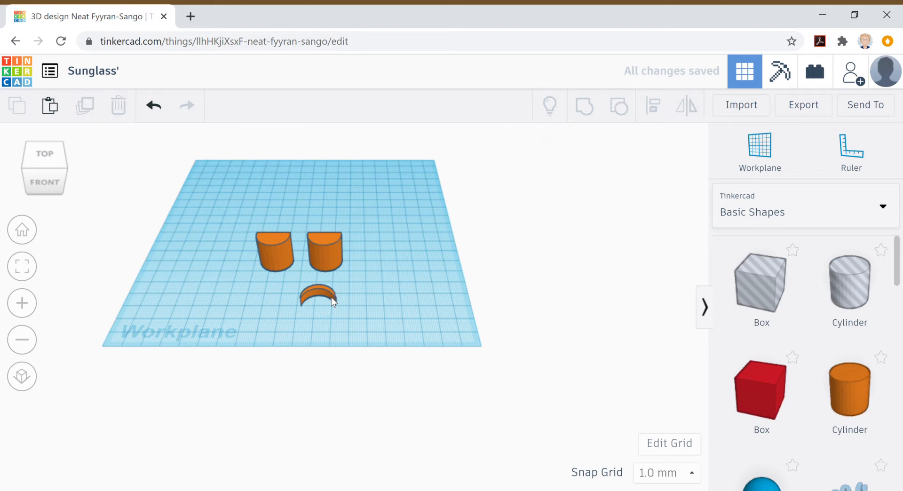
pyautogui.moveTo(309, 284); pyautogui.dragTo(297, 268)
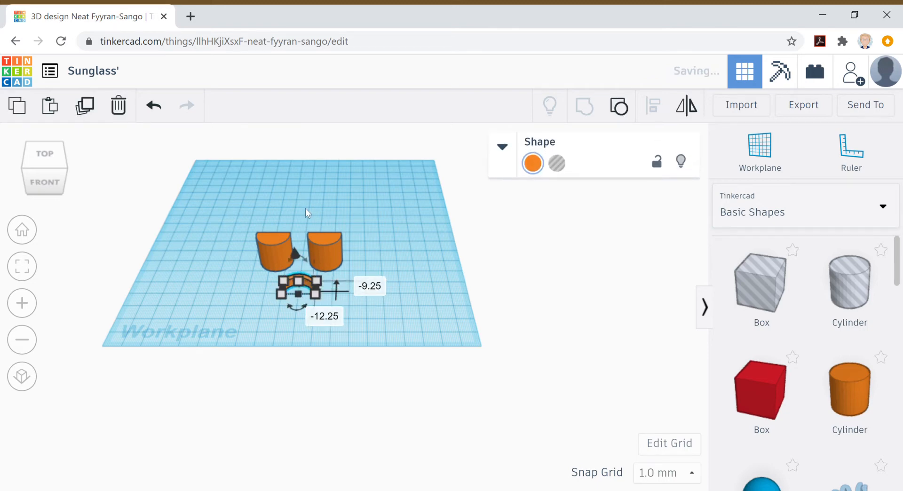
# Step: Flatten the left lens and set the right lens's height to 7 mm to match it
pyautogui.click(269, 245)
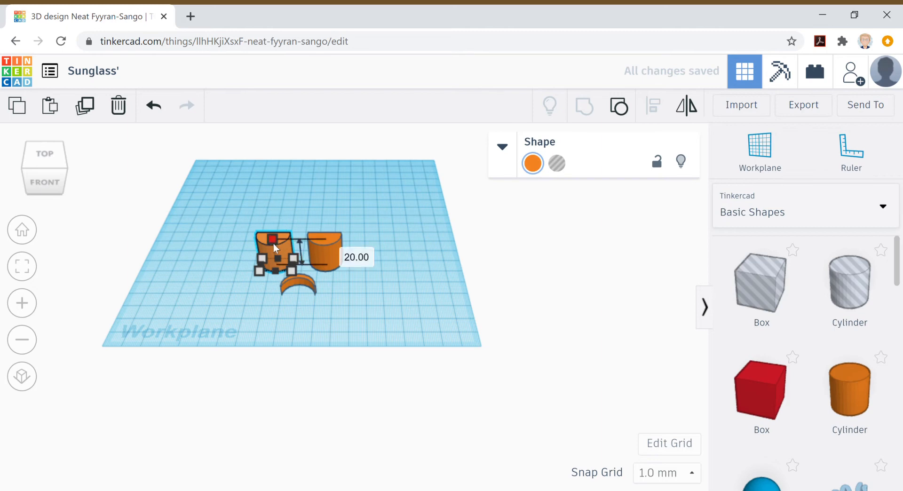
pyautogui.moveTo(273, 246)
pyautogui.mouseDown()
pyautogui.moveTo(275, 263)
pyautogui.moveTo(282, 246)
pyautogui.mouseUp()
pyautogui.click(321, 237)
pyautogui.moveTo(325, 240); pyautogui.dragTo(328, 254)
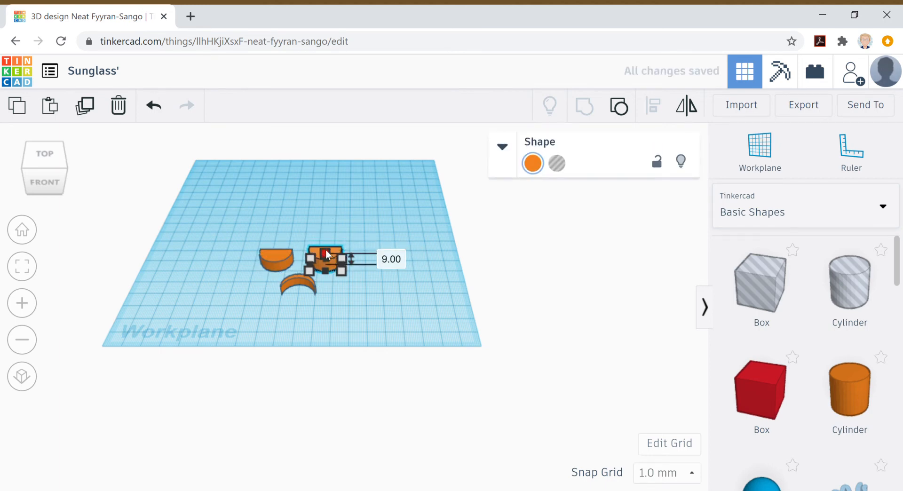
pyautogui.moveTo(328, 254); pyautogui.dragTo(327, 255)
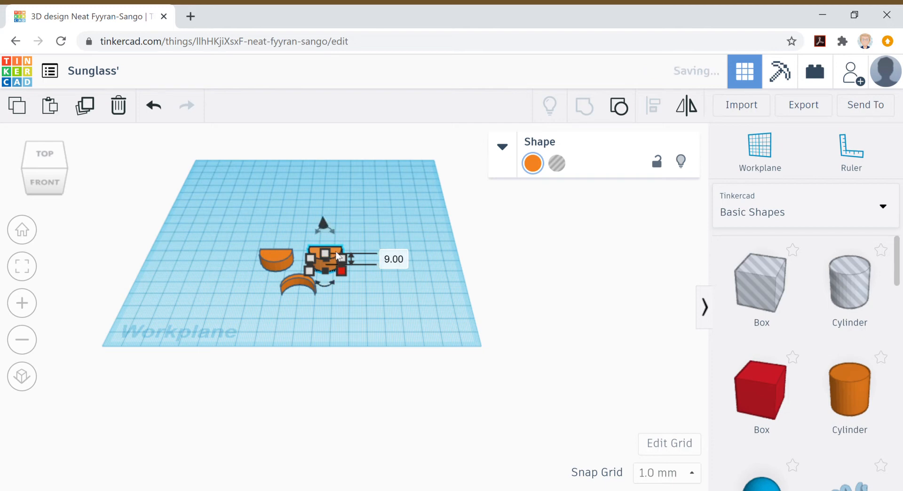
pyautogui.click(401, 269)
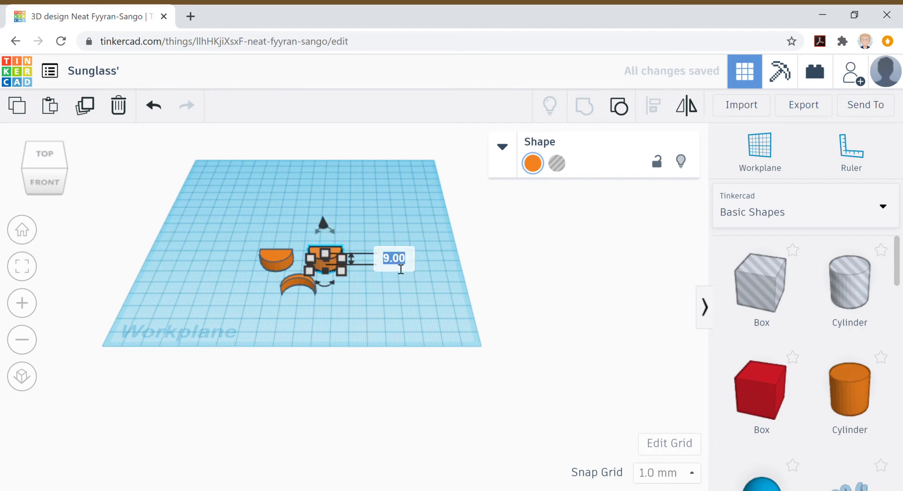
pyautogui.write('70')
pyautogui.press('BackSpace')
pyautogui.press('Return')
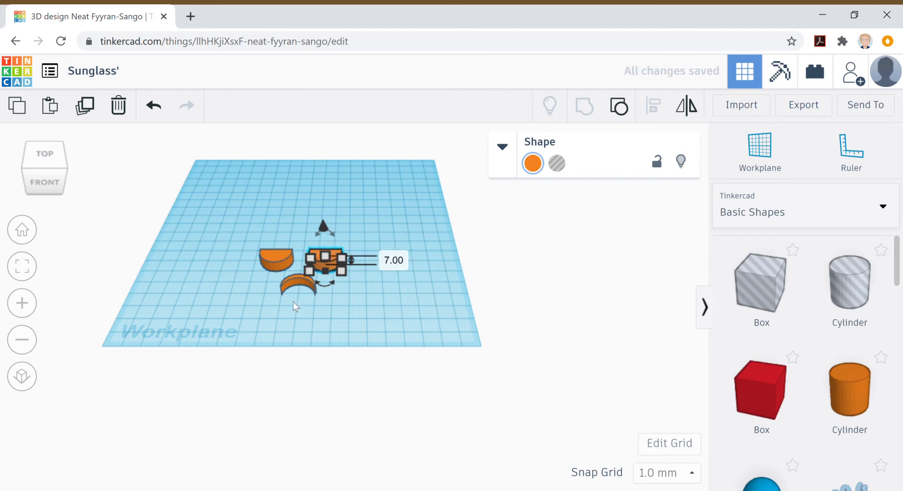
pyautogui.click(301, 304)
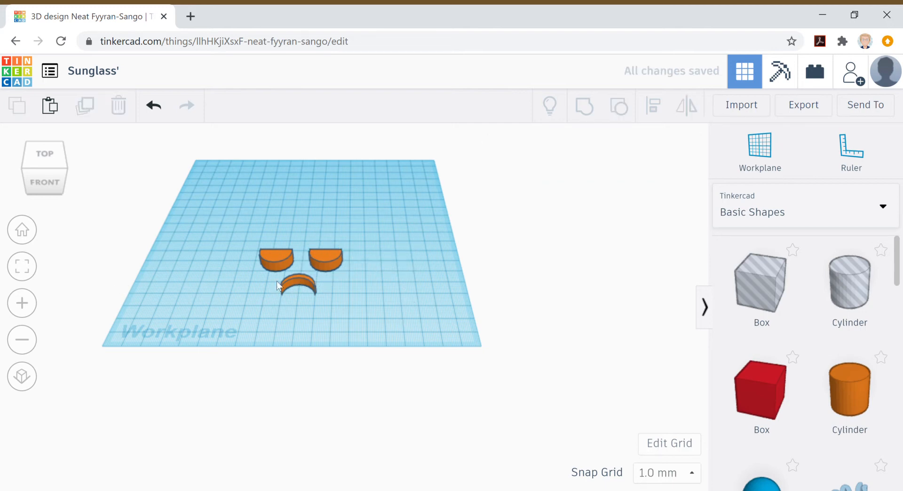
# Step: Move both lenses 27 mm forward so that their inner corners meet the ends of the arch
pyautogui.click(48, 156)
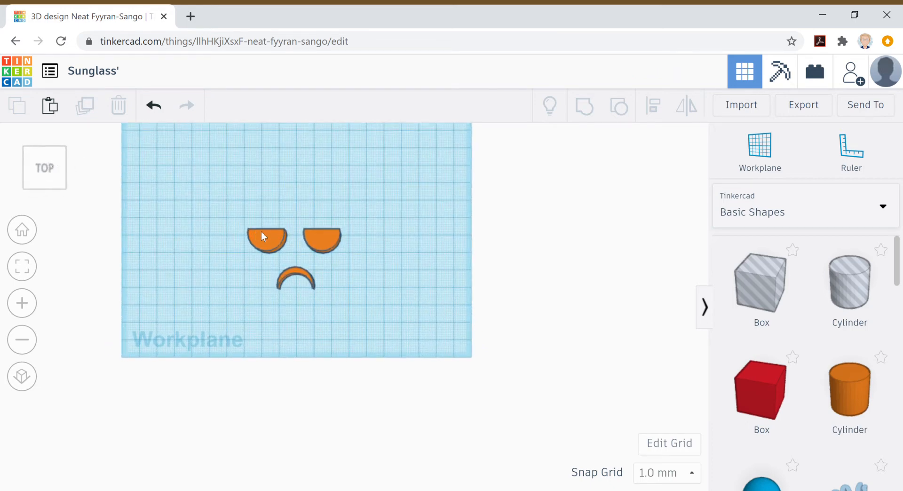
pyautogui.moveTo(262, 250); pyautogui.dragTo(261, 286)
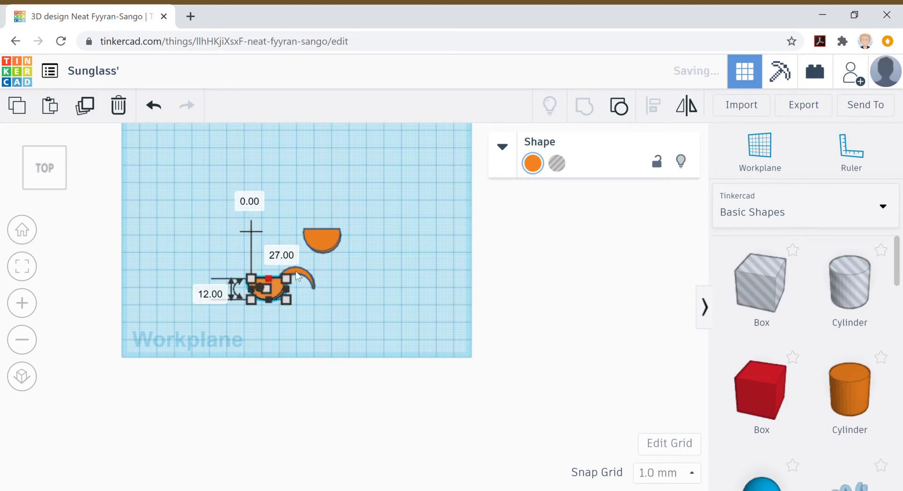
pyautogui.moveTo(330, 234); pyautogui.dragTo(332, 288)
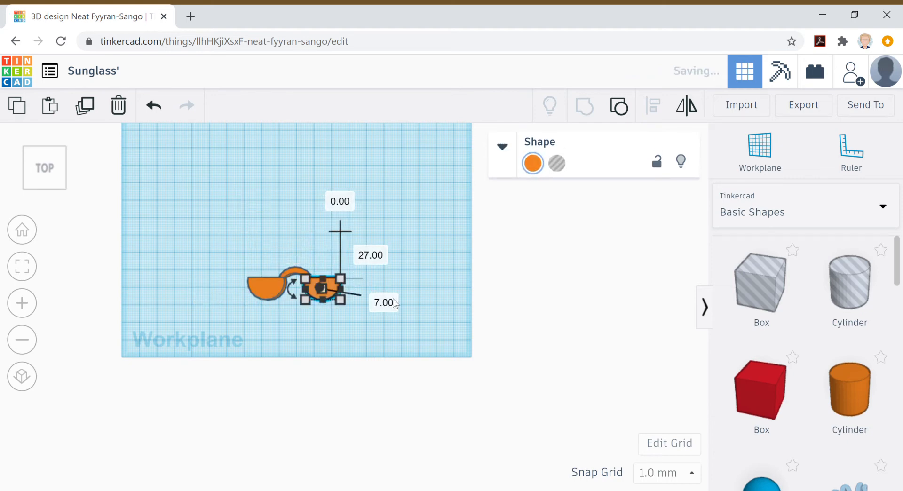
pyautogui.click(420, 261)
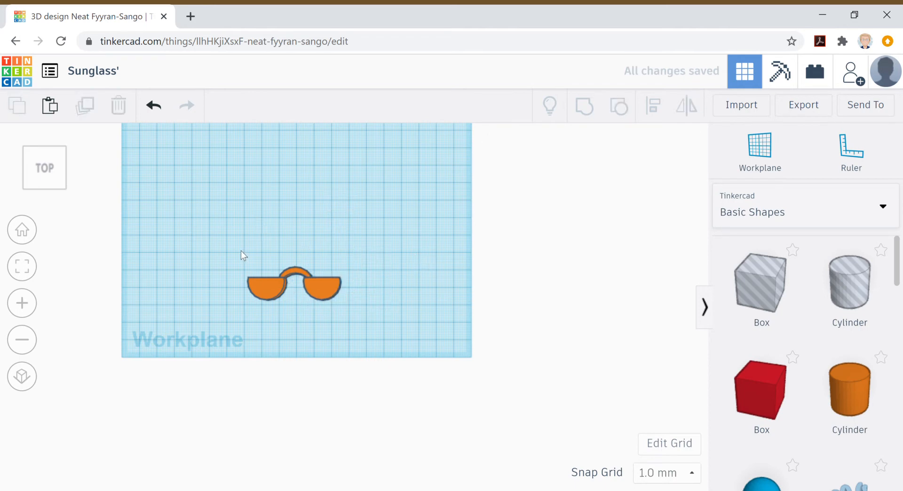
# Step: Duplicate the left lens and move the copy sideways to the left, clear of the glasses
pyautogui.click(266, 292)
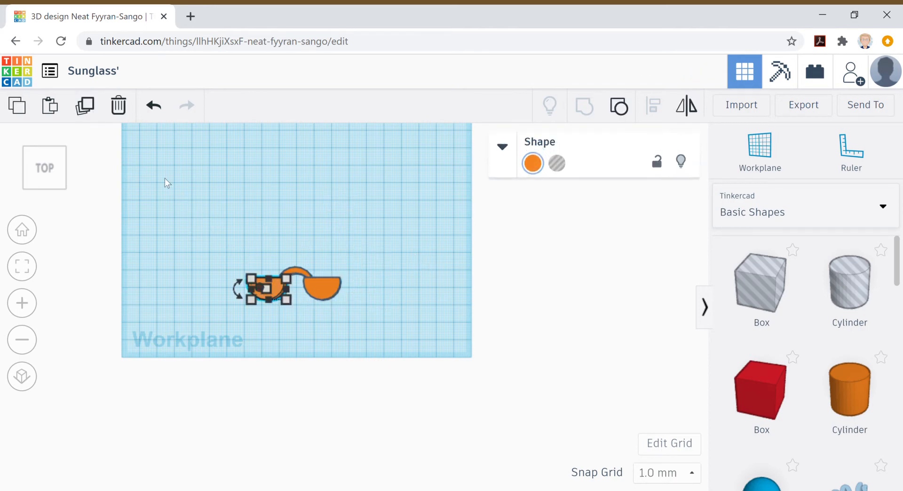
pyautogui.click(89, 107)
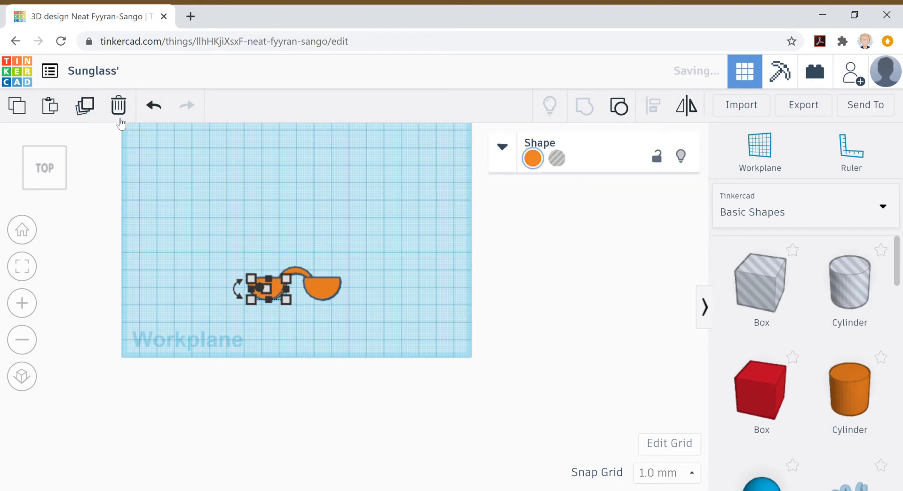
pyautogui.press('Left')
pyautogui.press('Left')
pyautogui.press('Left')
pyautogui.press('Left')
pyautogui.press('Left')
pyautogui.press('Left')
pyautogui.press('Left')
pyautogui.press('Left')
pyautogui.press('Left')
pyautogui.press('Left')
pyautogui.press('Left')
pyautogui.press('Left')
pyautogui.press('Left')
pyautogui.press('Left')
pyautogui.press('Left')
pyautogui.press('Left')
pyautogui.press('Left')
pyautogui.press('Left')
pyautogui.press('Left')
pyautogui.press('Left')
pyautogui.press('Left')
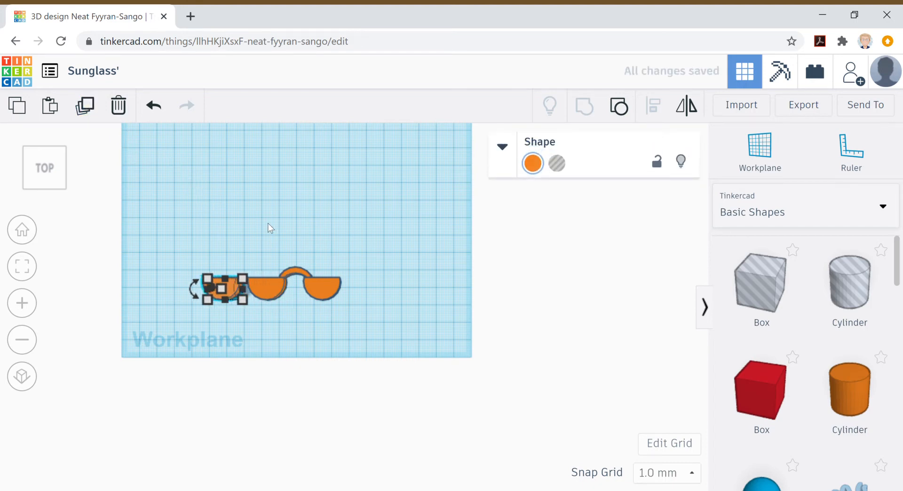
pyautogui.press('Left')
pyautogui.press('Left')
pyautogui.press('Left')
pyautogui.press('Left')
pyautogui.press('Left')
pyautogui.press('Left')
pyautogui.press('Left')
pyautogui.press('Left')
pyautogui.press('Left')
pyautogui.press('Left')
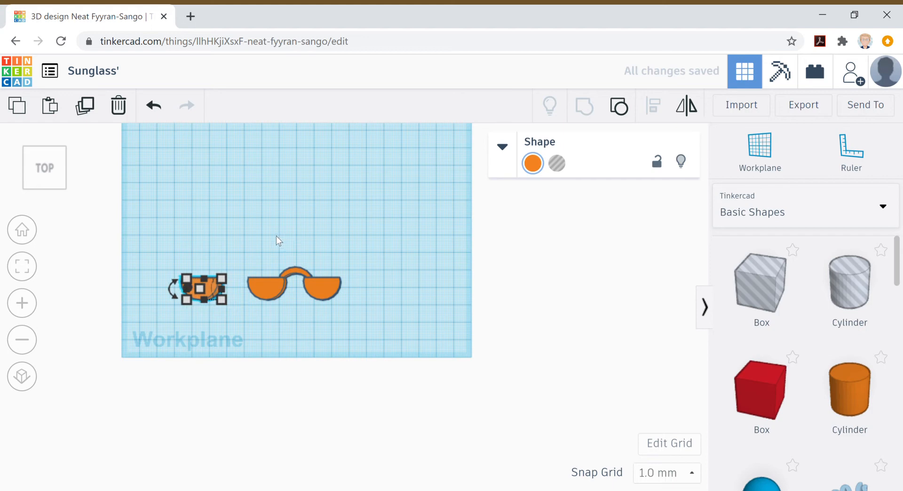
# Step: Group the two lenses with the nose bridge and colour the group black
pyautogui.click(286, 240)
pyautogui.moveTo(247, 248); pyautogui.dragTo(354, 317)
pyautogui.click(587, 111)
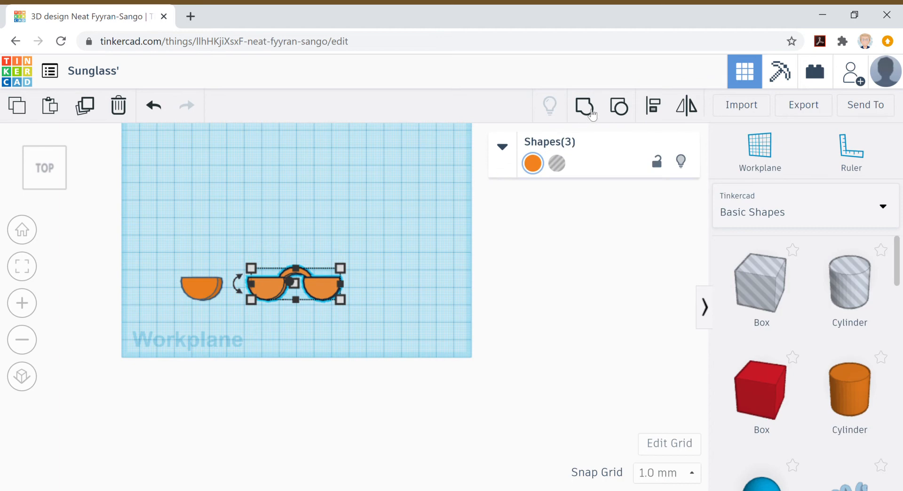
pyautogui.click(533, 165)
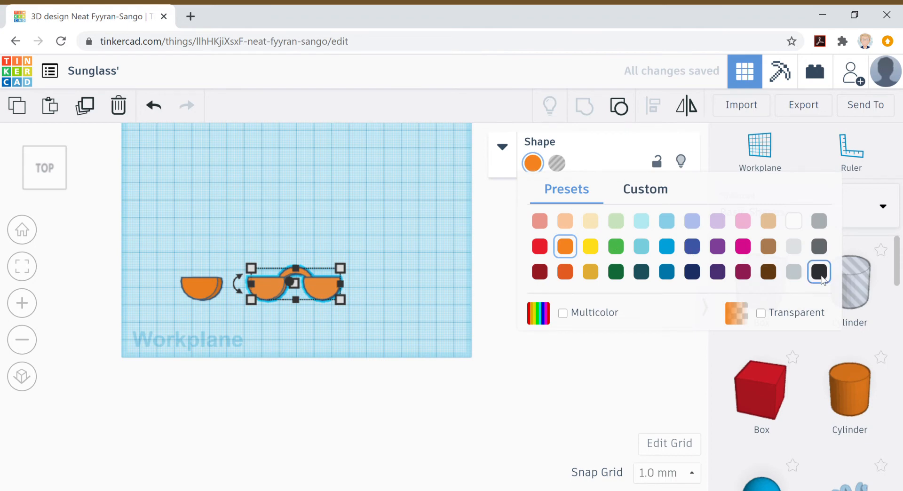
pyautogui.click(819, 272)
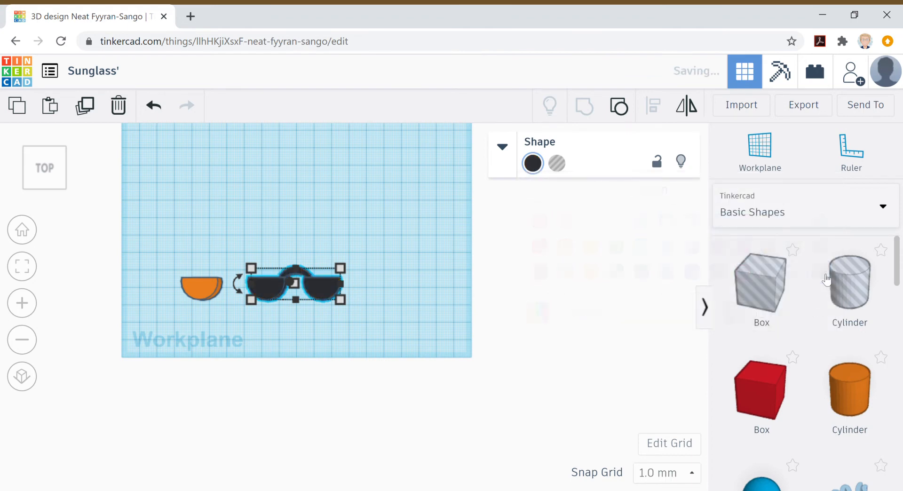
pyautogui.click(437, 303)
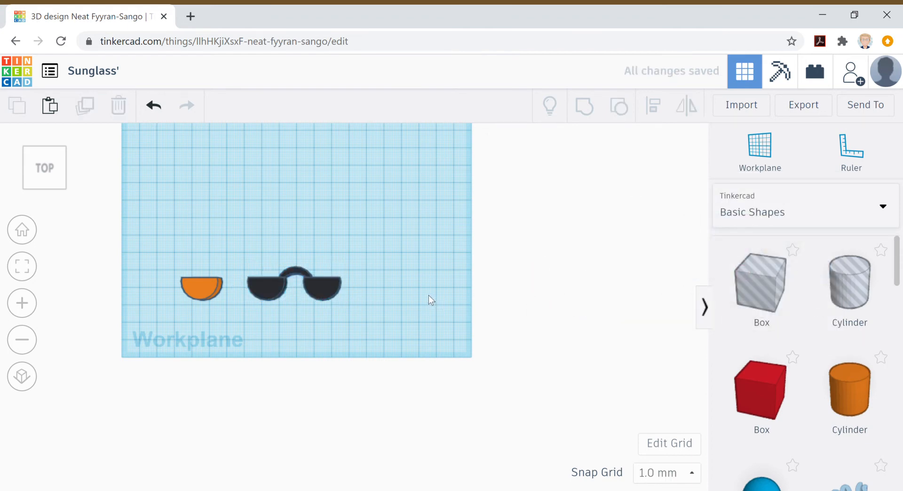
# Step: Resize the orange lens copy to 19 mm wide and 11 mm deep
pyautogui.click(200, 289)
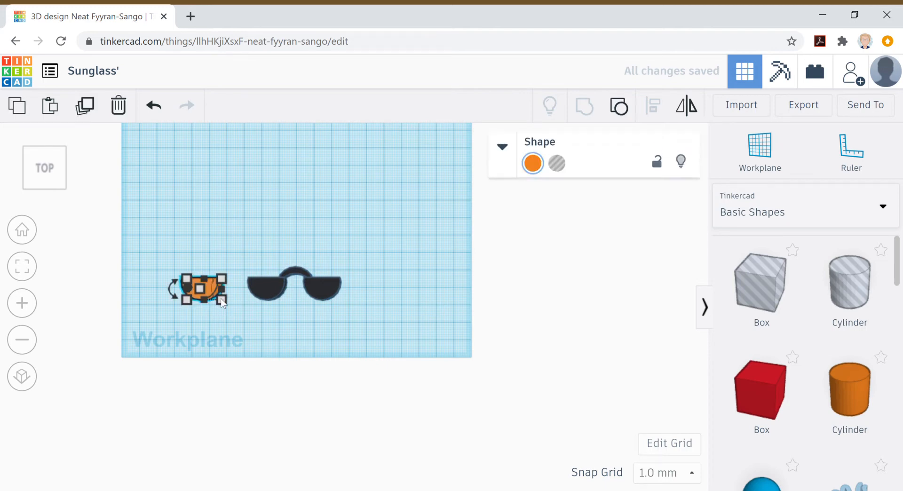
pyautogui.moveTo(222, 300)
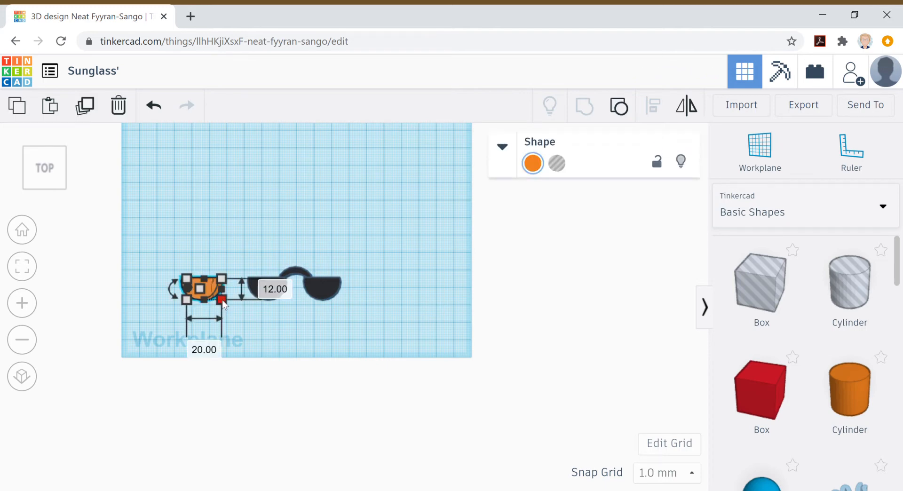
pyautogui.click(217, 348)
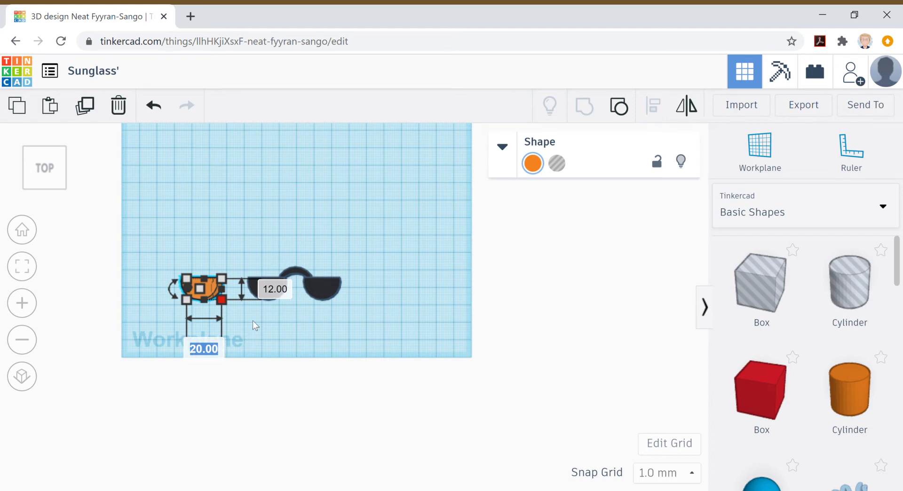
pyautogui.write('19')
pyautogui.press('Return')
pyautogui.click(284, 291)
pyautogui.write('11')
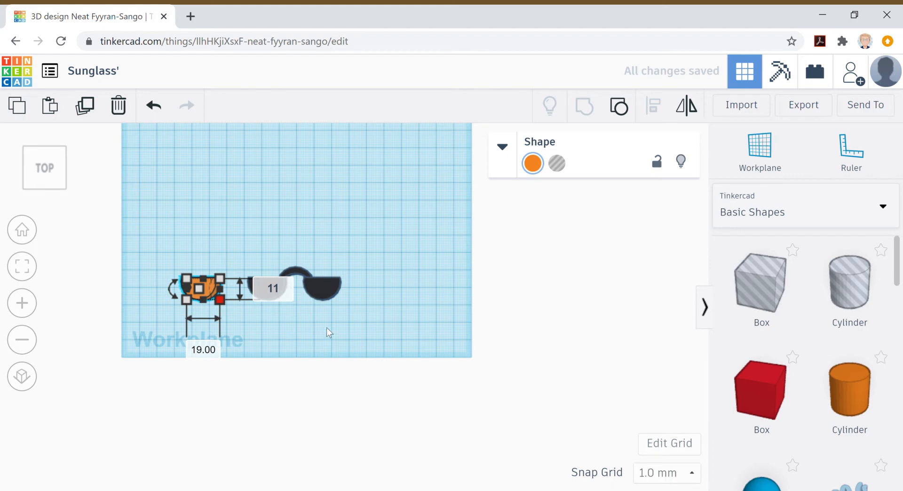
pyautogui.press('Return')
pyautogui.click(262, 349)
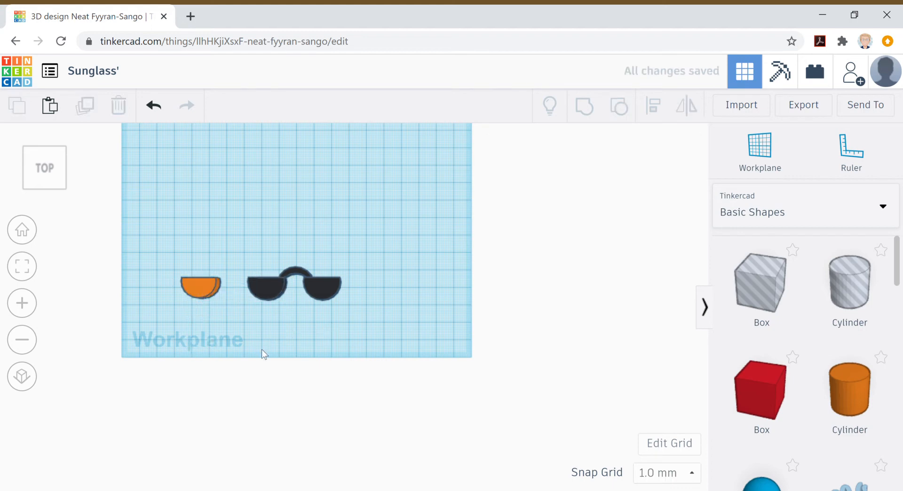
pyautogui.moveTo(209, 287); pyautogui.dragTo(184, 297)
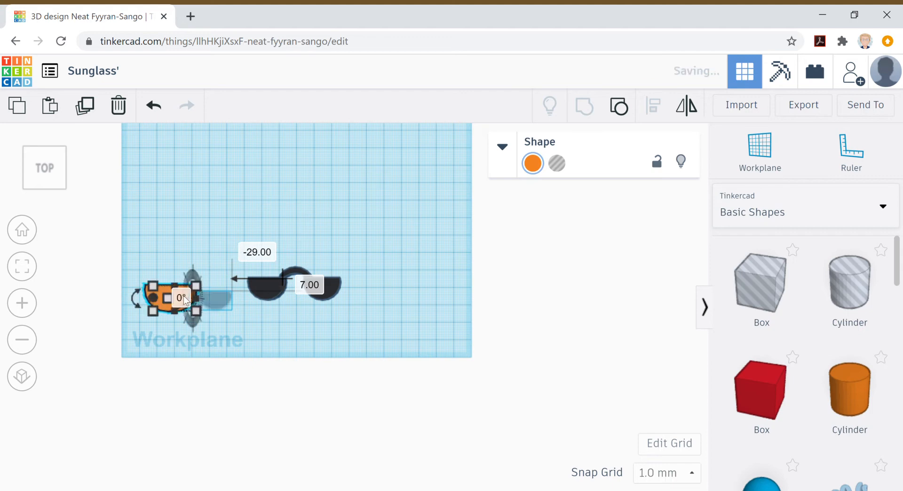
pyautogui.hotkey('ctrl', 'z')
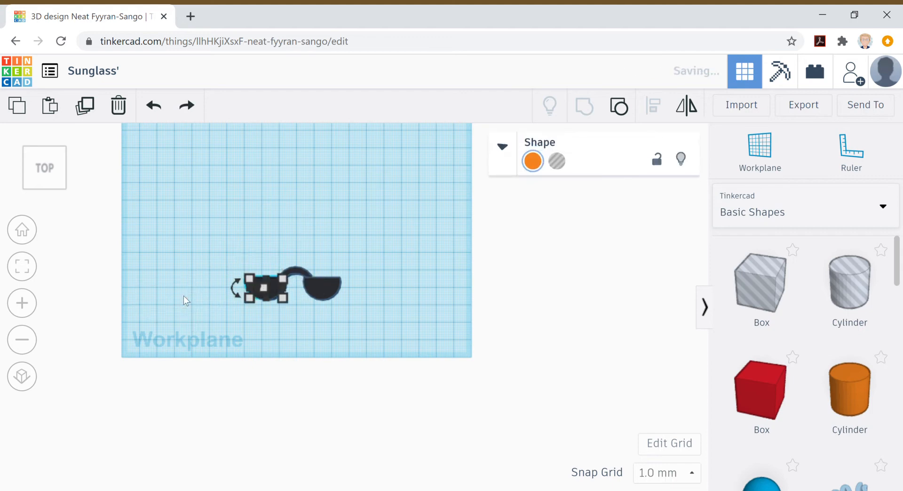
pyautogui.hotkey('ctrl', 'y')
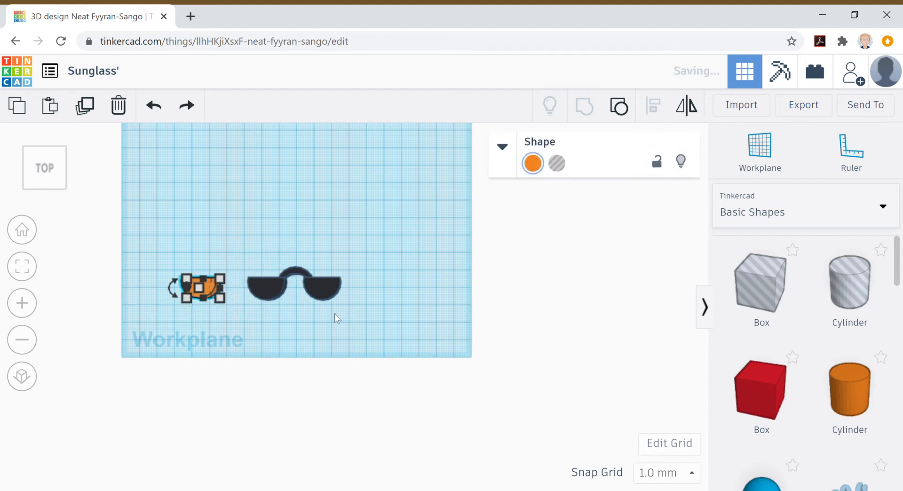
# Step: Resize the orange lens copy to 18 mm wide and 10 mm deep
pyautogui.click(71, 283)
pyautogui.click(44, 186)
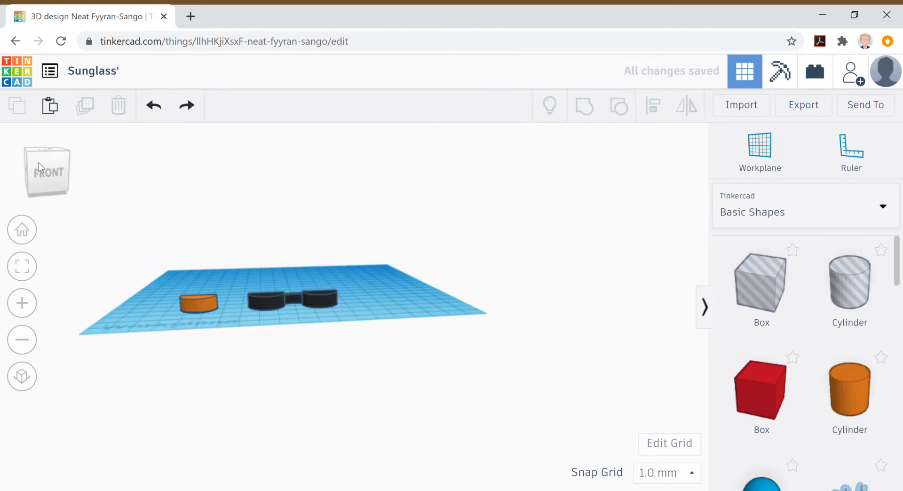
pyautogui.click(37, 165)
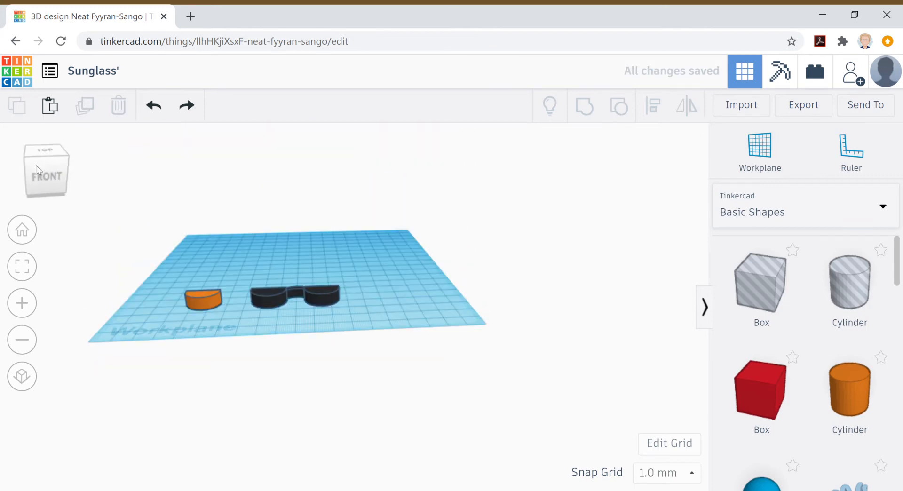
pyautogui.click(211, 298)
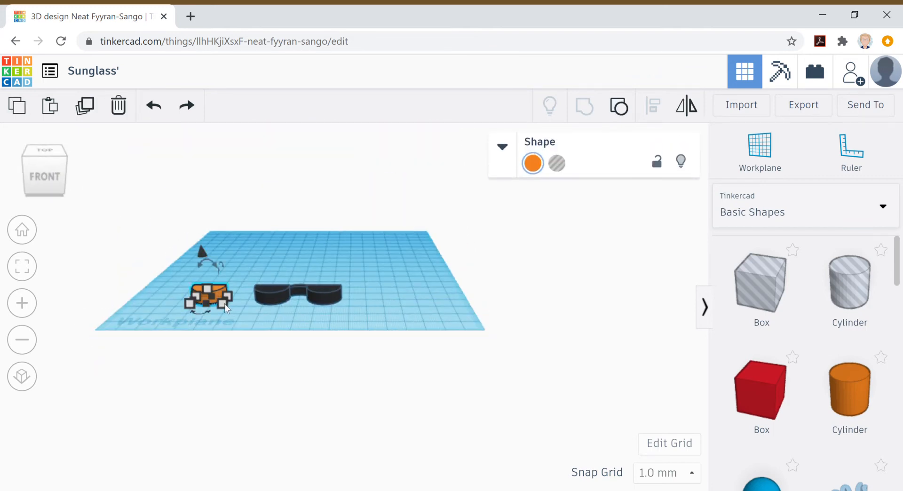
pyautogui.moveTo(223, 305)
pyautogui.click(185, 340)
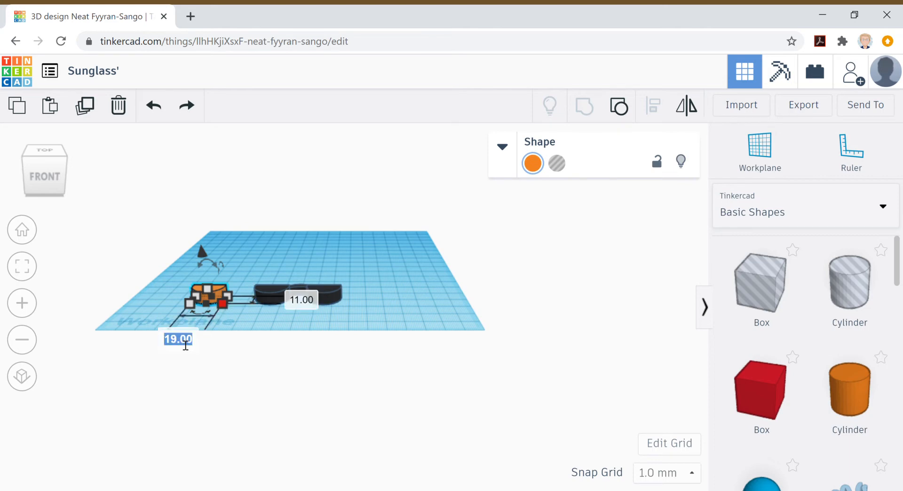
pyautogui.write('18')
pyautogui.press('Return')
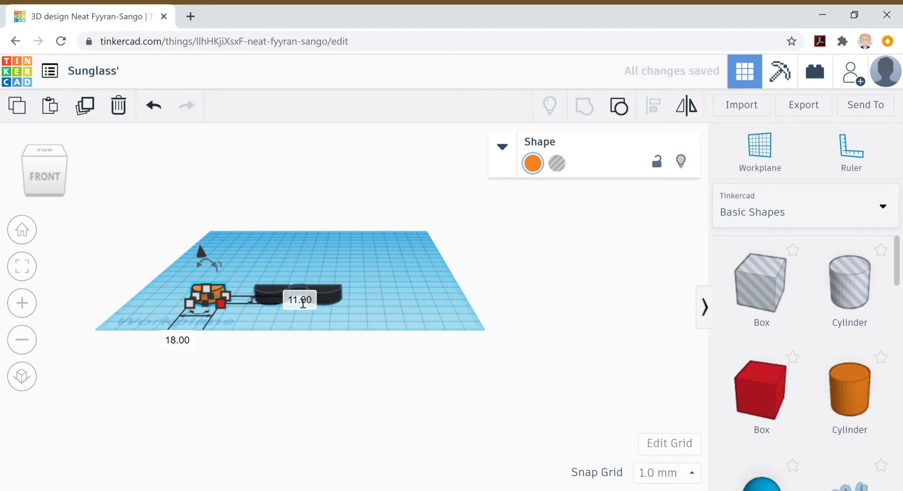
pyautogui.click(303, 304)
pyautogui.write('10')
pyautogui.press('Return')
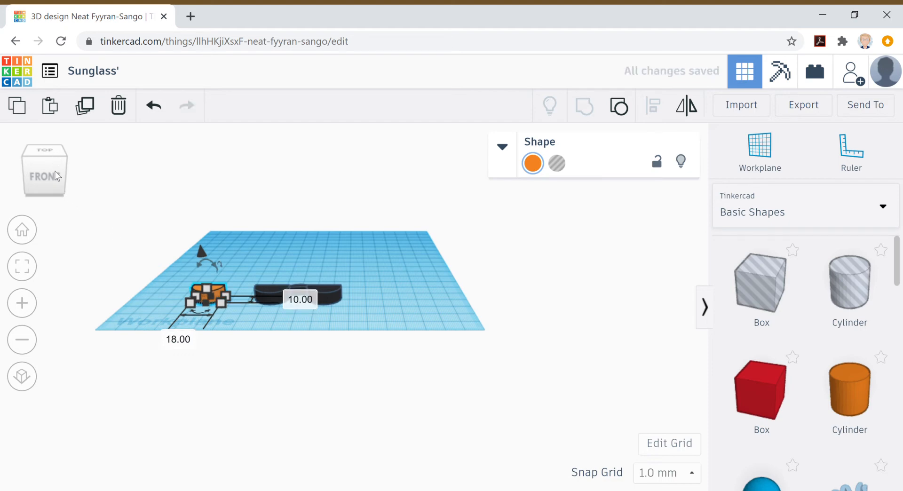
# Step: Move the orange half-cylinder onto the left black lens and centre it so an even black rim surrounds it
pyautogui.click(58, 179)
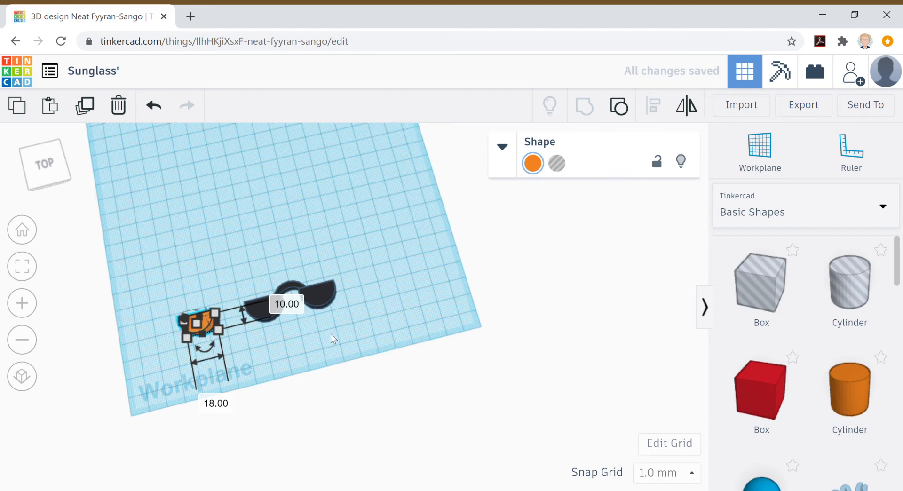
pyautogui.moveTo(200, 322); pyautogui.dragTo(264, 308)
pyautogui.press('Right')
pyautogui.press('Right')
pyautogui.press('Right')
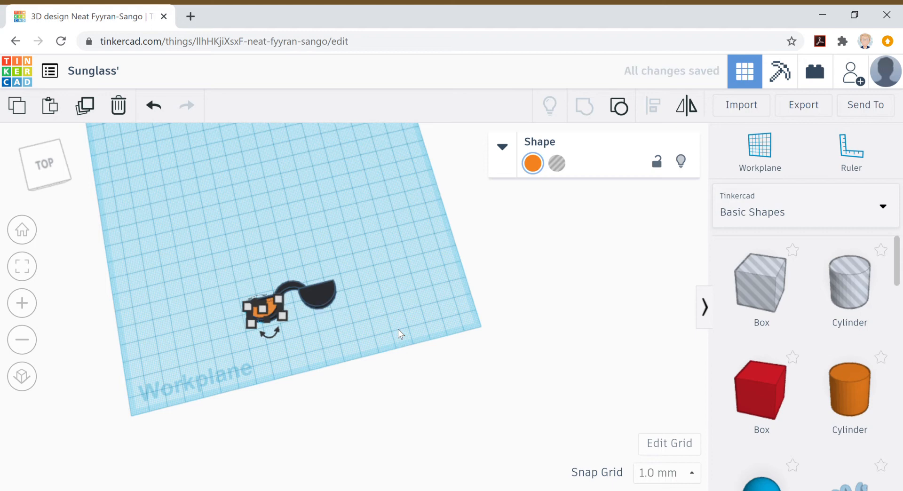
pyautogui.press('Left')
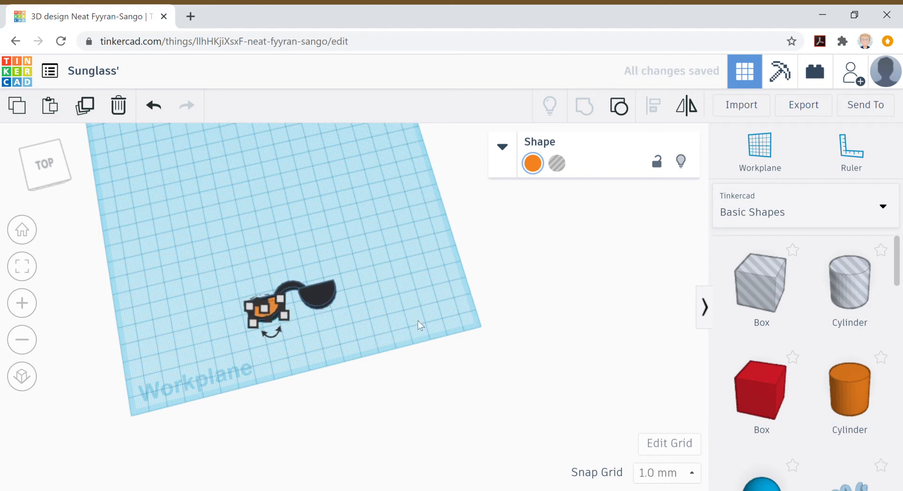
pyautogui.click(417, 321)
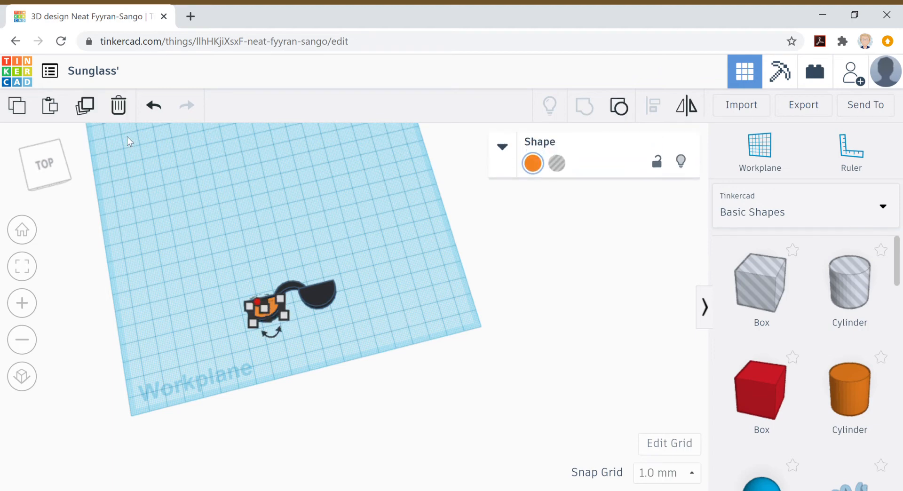
# Step: Duplicate the orange insert and move the copy sideways onto the right black lens, centred within its rim
pyautogui.hotkey('ctrl', 'd')
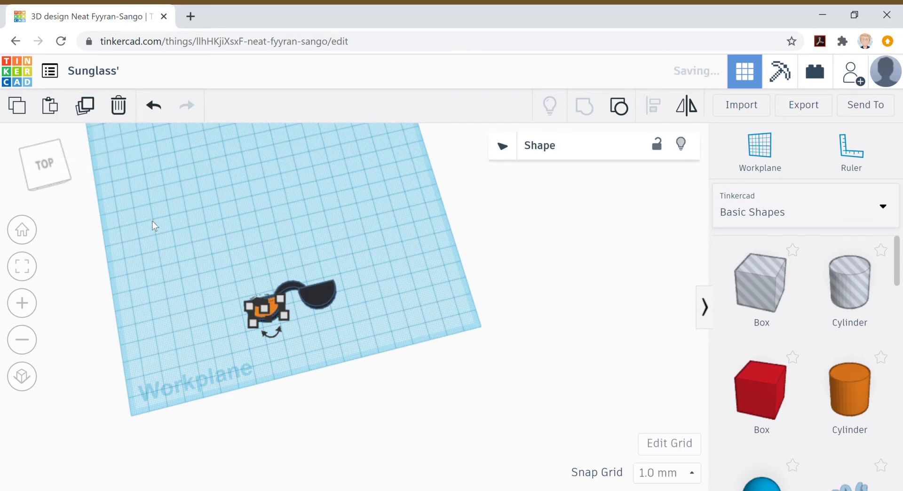
pyautogui.press('Right')
pyautogui.press('Right')
pyautogui.press('Right')
pyautogui.press('Right')
pyautogui.press('Right')
pyautogui.press('Right')
pyautogui.press('Right')
pyautogui.press('Right')
pyautogui.press('Right')
pyautogui.press('Right')
pyautogui.press('Right')
pyautogui.press('Right')
pyautogui.press('Right')
pyautogui.press('Right')
pyautogui.press('Right')
pyautogui.press('Right')
pyautogui.press('Right')
pyautogui.press('Right')
pyautogui.press('Right')
pyautogui.press('Right')
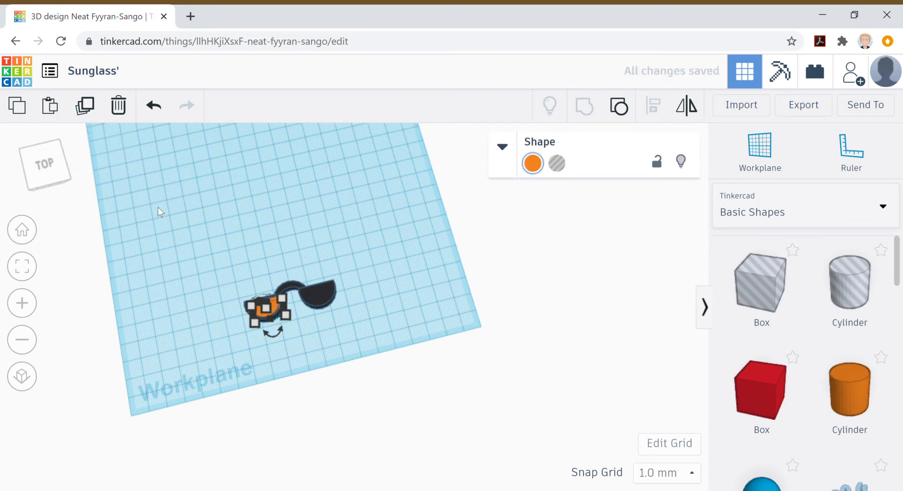
pyautogui.press('Left')
pyautogui.press('Left')
pyautogui.press('Left')
pyautogui.press('Left')
pyautogui.press('Left')
pyautogui.press('Left')
pyautogui.press('Left')
pyautogui.press('Left')
pyautogui.press('Left')
pyautogui.press('Left')
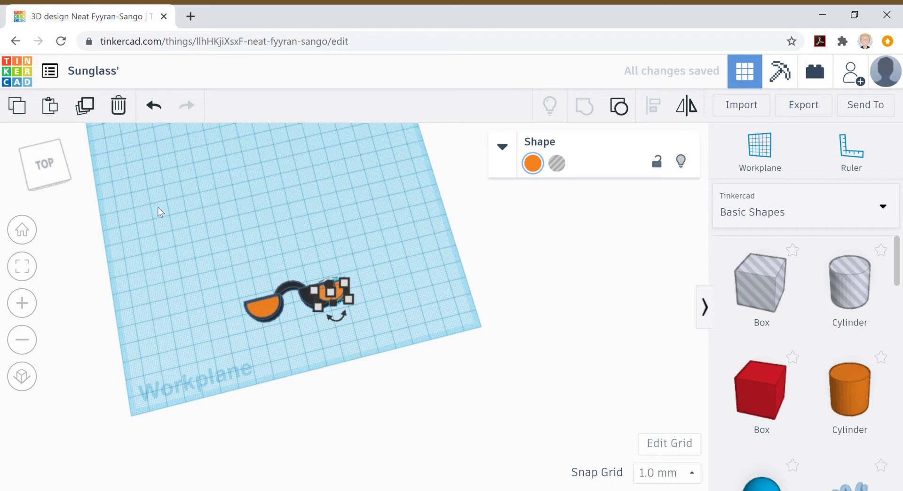
pyautogui.press('Left')
pyautogui.press('Left')
pyautogui.press('Left')
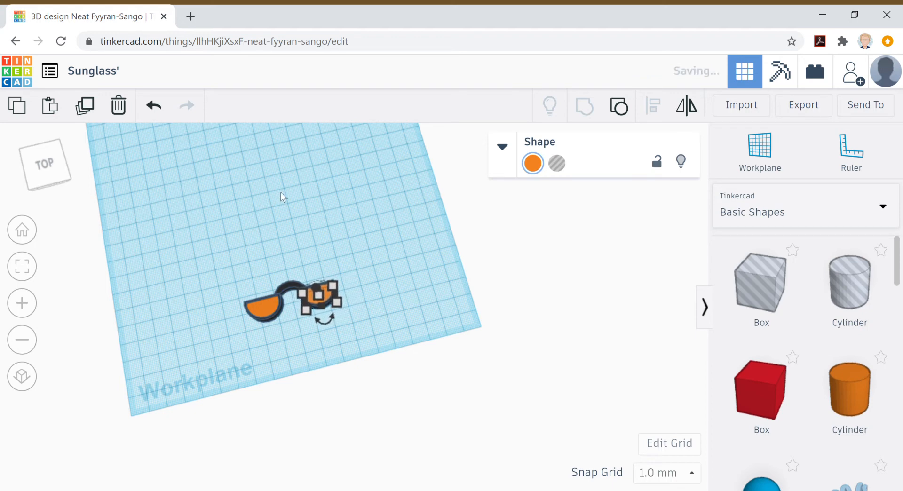
pyautogui.click(362, 197)
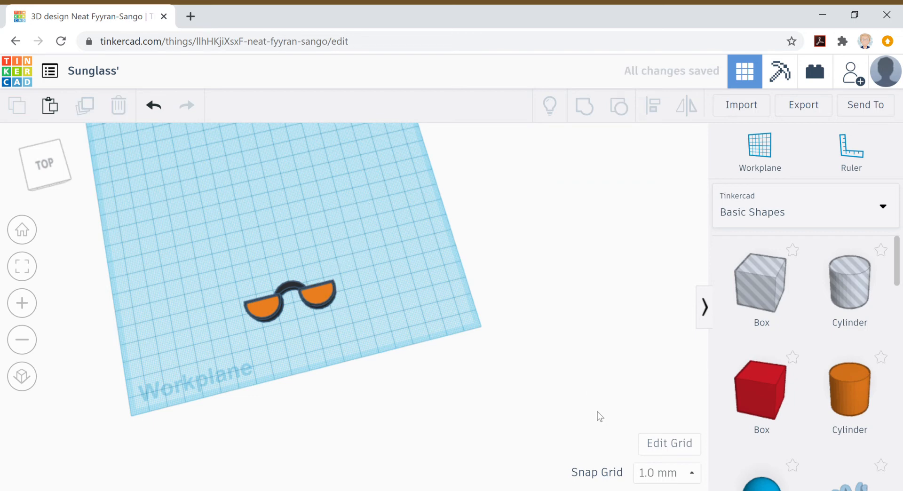
# Step: Set the snap grid to 0.1 mm, then duplicate the right orange insert and move the copy sideways clear of the frame
pyautogui.click(691, 474)
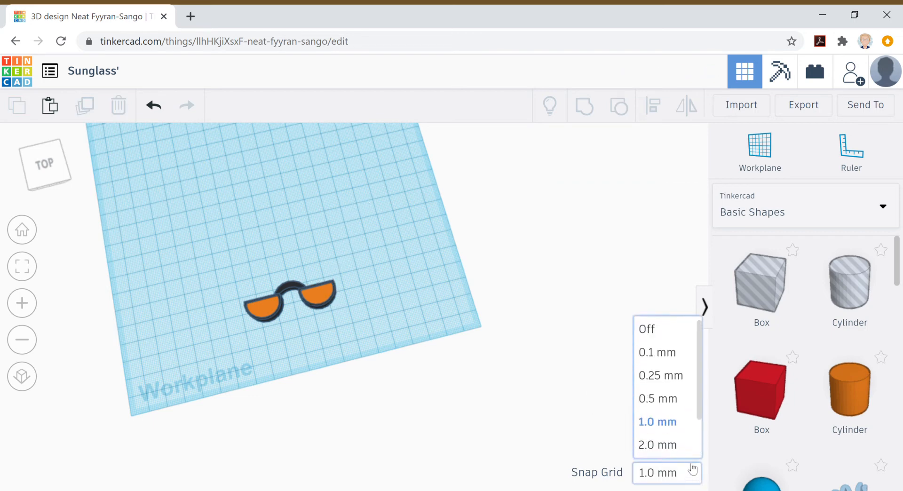
pyautogui.click(666, 353)
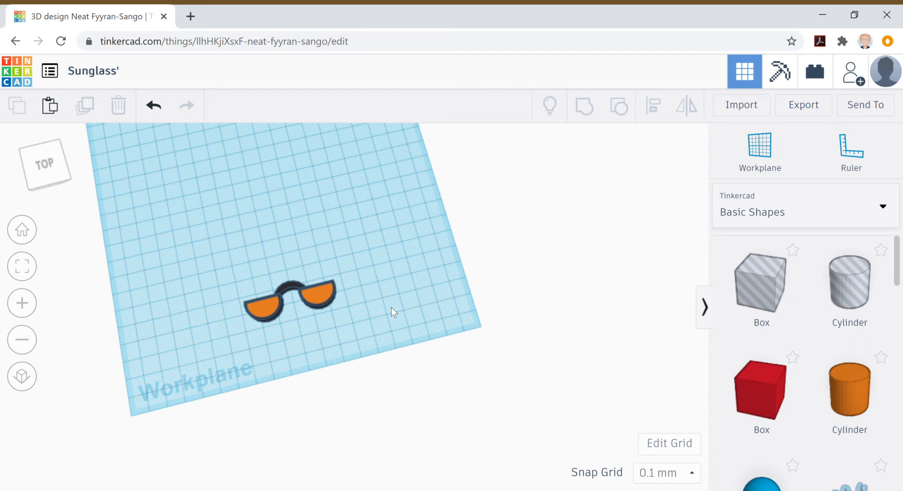
pyautogui.click(323, 289)
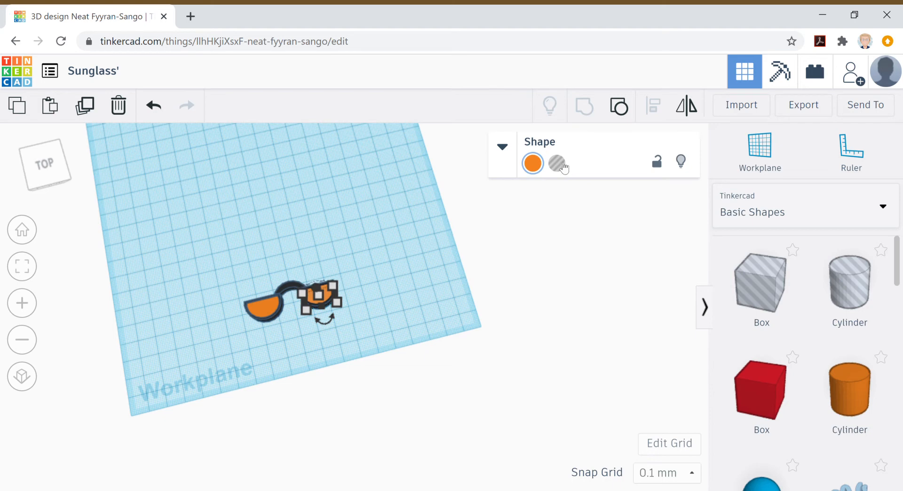
pyautogui.click(89, 113)
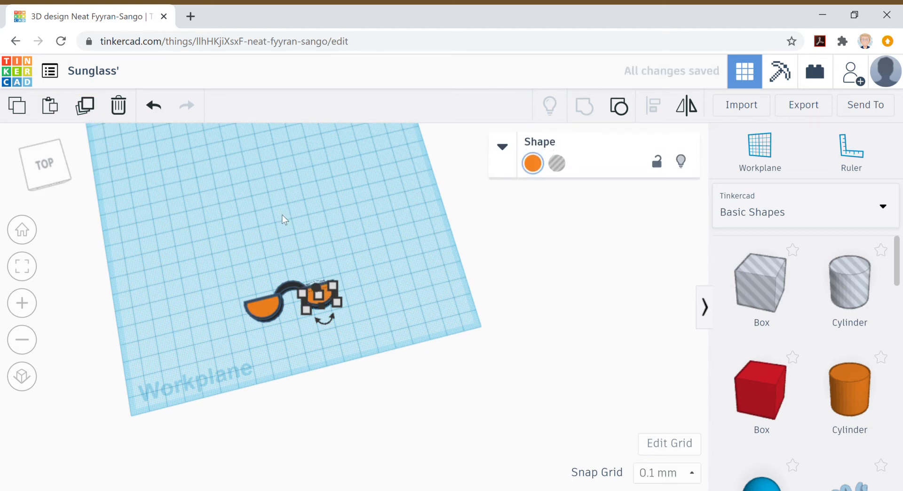
pyautogui.press('Right')
pyautogui.press('Right')
pyautogui.press('Right')
pyautogui.press('Right')
pyautogui.press('Right')
pyautogui.press('Right')
pyautogui.press('Right')
pyautogui.press('Right')
pyautogui.press('Right')
pyautogui.press('Right')
pyautogui.press('Right')
pyautogui.press('Right')
pyautogui.press('Right')
pyautogui.press('Right')
pyautogui.press('Right')
pyautogui.press('Right')
pyautogui.press('Right')
pyautogui.press('Right')
pyautogui.press('Right')
pyautogui.press('Right')
pyautogui.press('Right')
pyautogui.press('Right')
pyautogui.press('Right')
pyautogui.press('Right')
pyautogui.press('Right')
pyautogui.press('Right')
pyautogui.press('Right')
pyautogui.press('Right')
pyautogui.press('Right')
pyautogui.press('Right')
pyautogui.press('Right')
pyautogui.press('Right')
pyautogui.press('Right')
pyautogui.press('Right')
pyautogui.press('Right')
pyautogui.press('Right')
pyautogui.press('Right')
pyautogui.press('Right')
# Step: Turn both orange inserts inside the black frame into holes, leaving the spare copy solid
pyautogui.moveTo(270, 295); pyautogui.dragTo(336, 323)
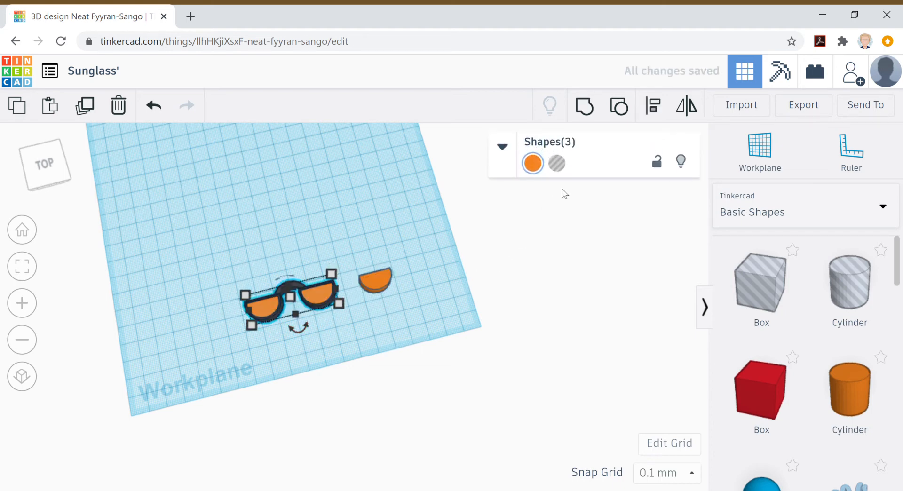
pyautogui.click(464, 309)
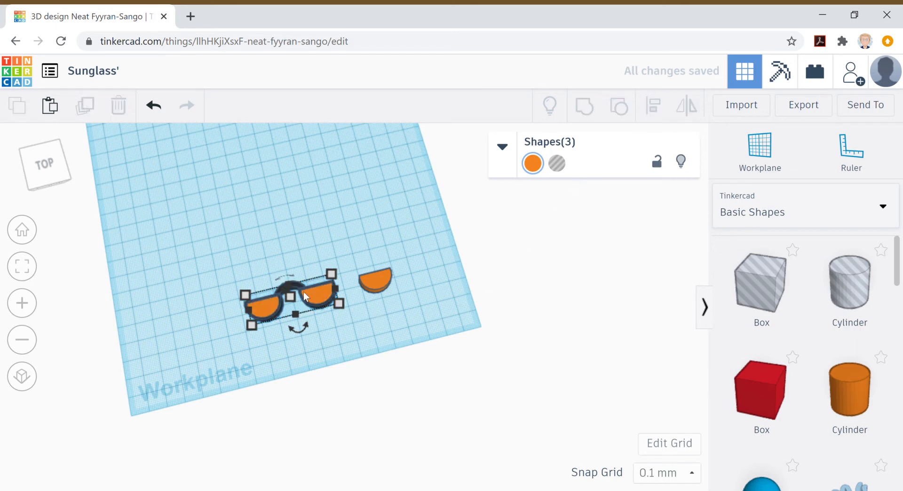
pyautogui.click(315, 293)
pyautogui.click(557, 165)
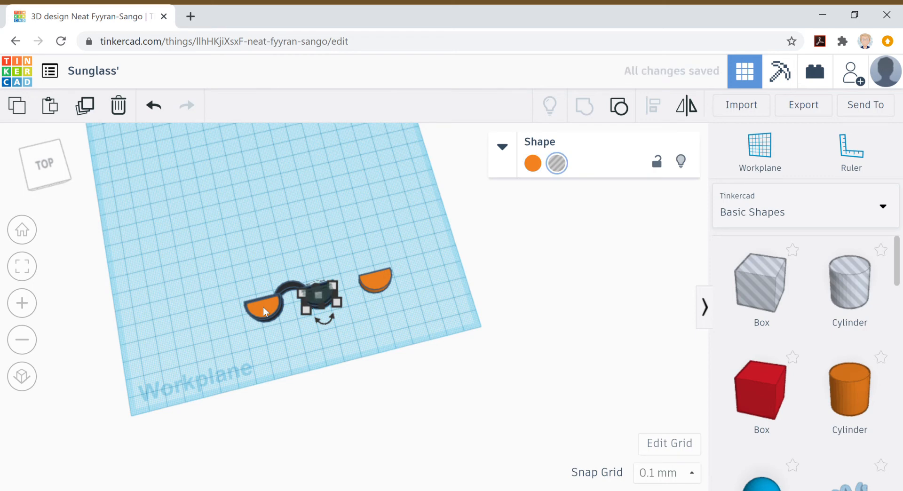
pyautogui.click(263, 306)
pyautogui.click(559, 162)
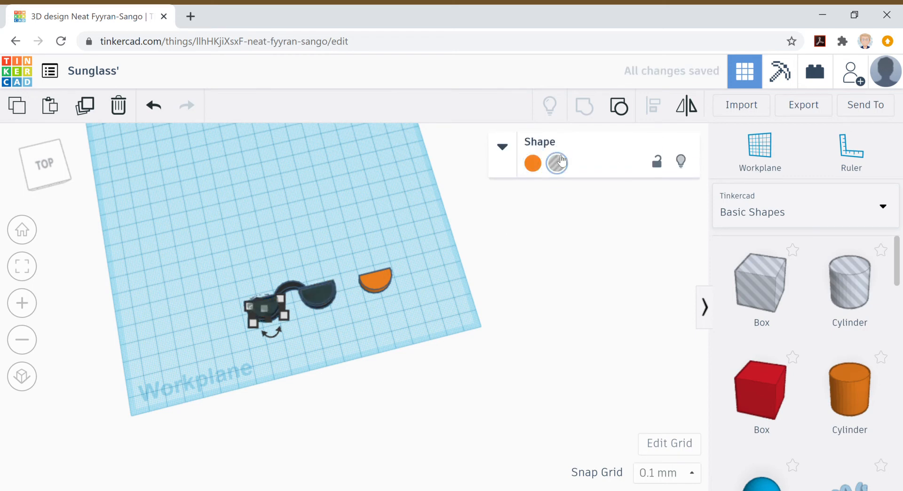
pyautogui.click(442, 299)
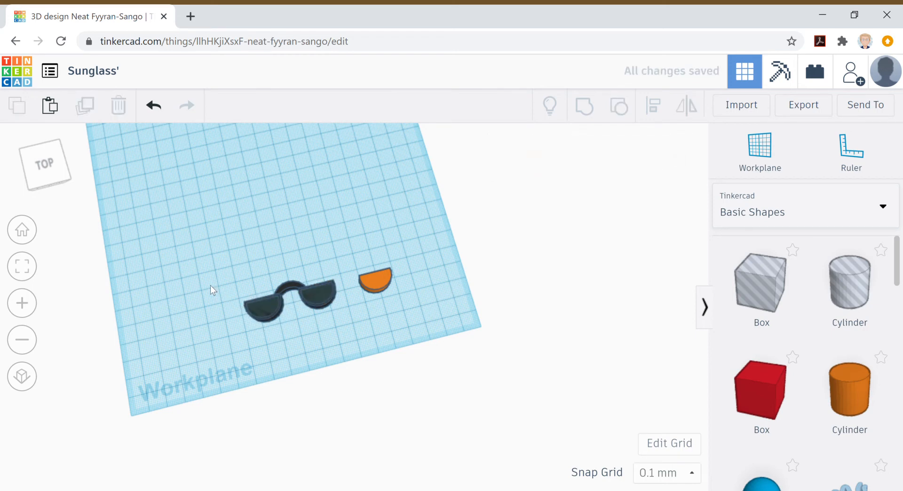
# Step: Group the black frame with its two half-cylinder holes to cut out the lens openings
pyautogui.moveTo(211, 285); pyautogui.dragTo(342, 321)
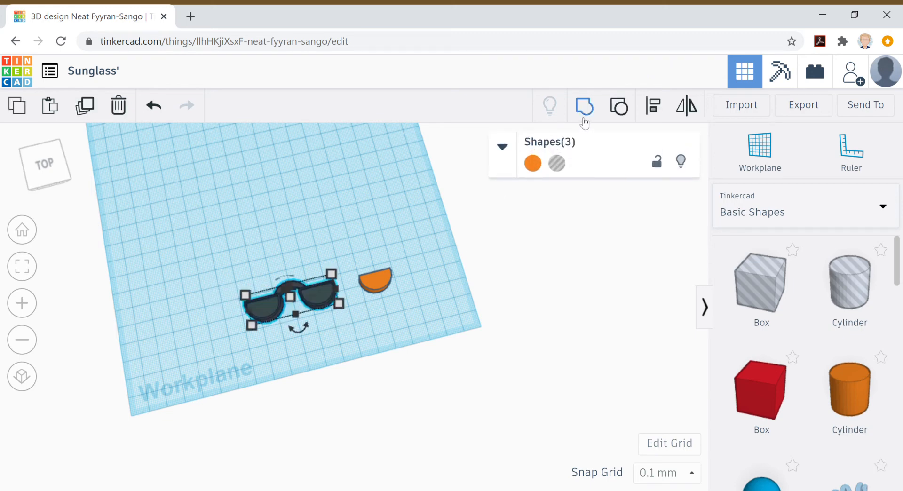
pyautogui.hotkey('ctrl', 'g')
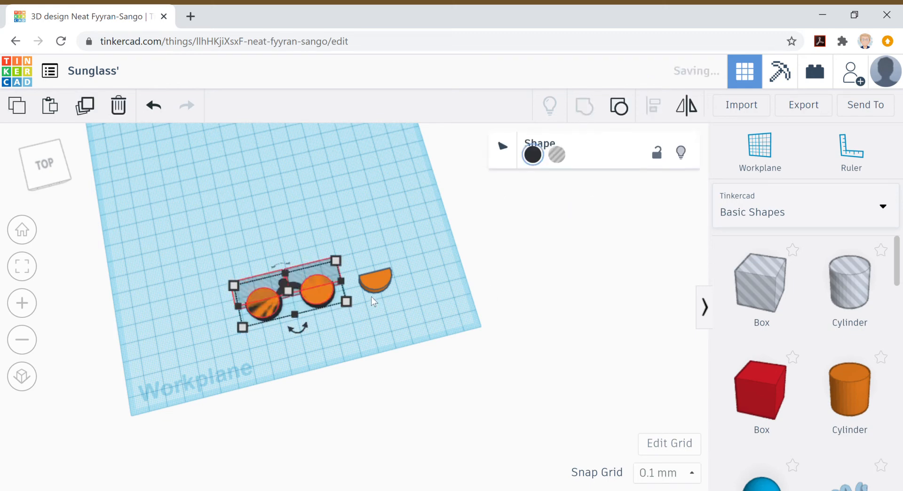
pyautogui.click(361, 316)
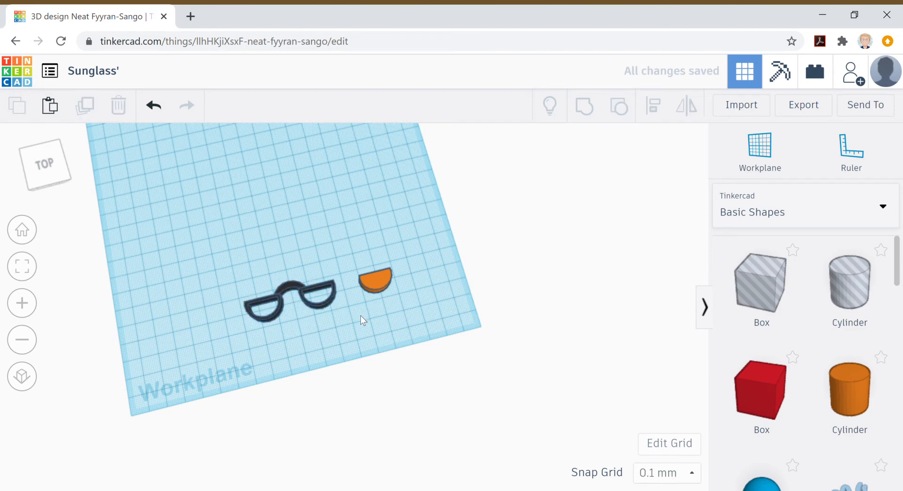
pyautogui.moveTo(292, 303); pyautogui.dragTo(280, 274)
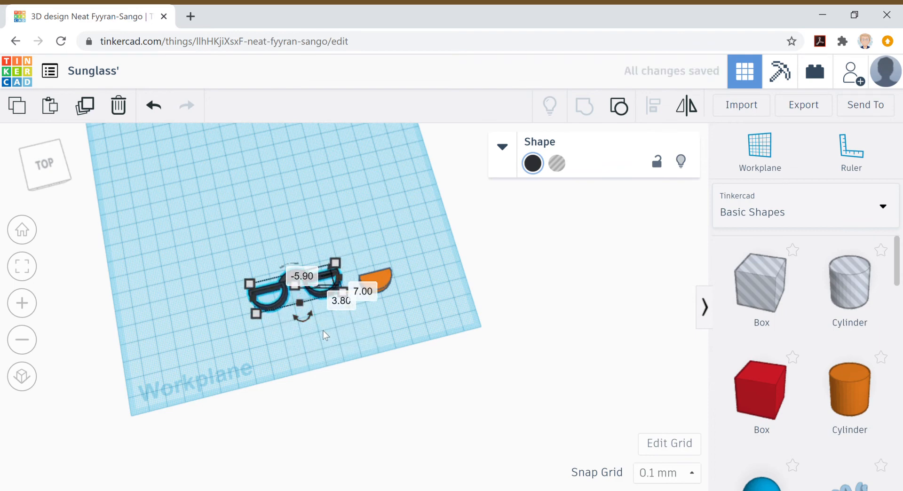
pyautogui.hotkey('ctrl', 'z')
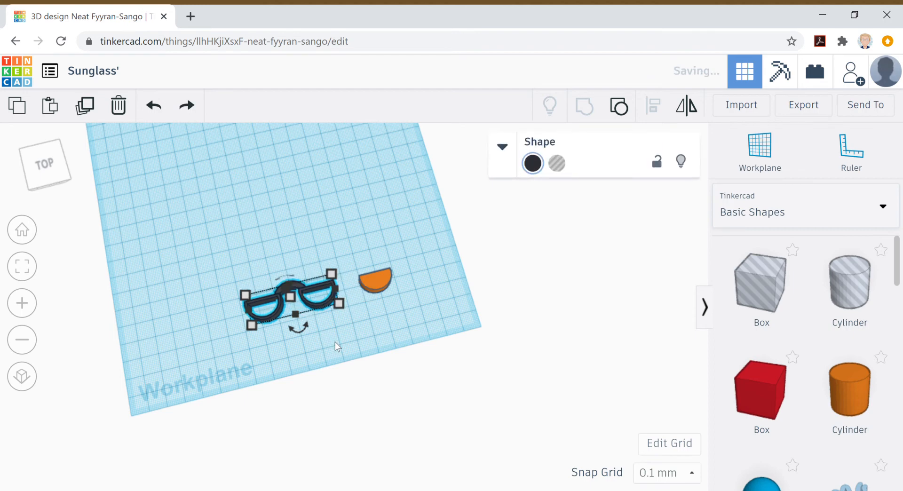
# Step: Make the spare orange half-cylinder transparent and recolour it dark grey
pyautogui.click(382, 284)
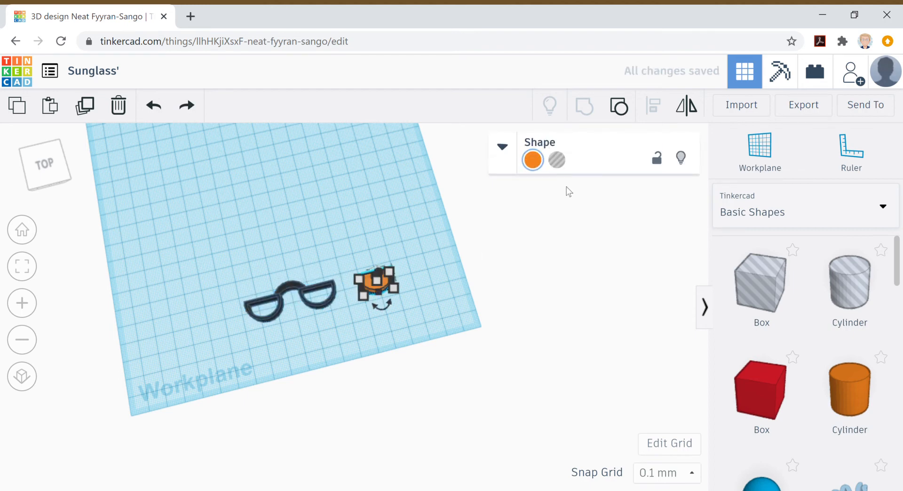
pyautogui.click(533, 163)
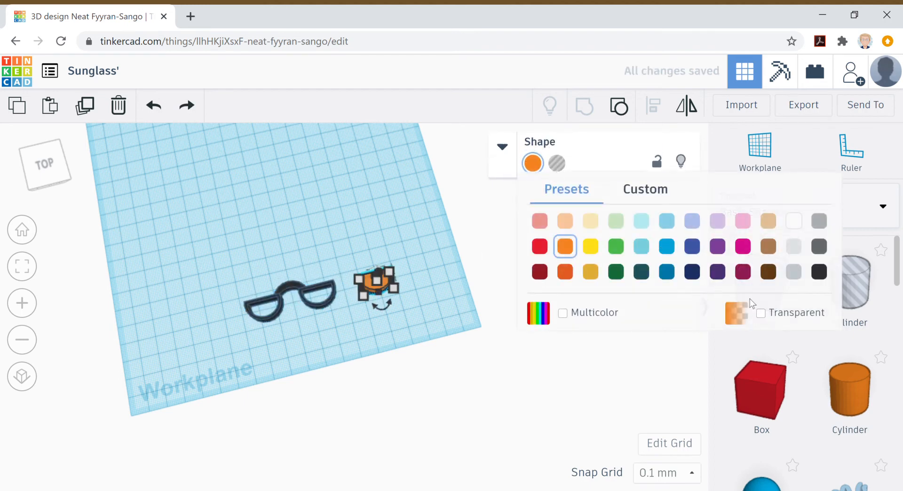
pyautogui.click(761, 313)
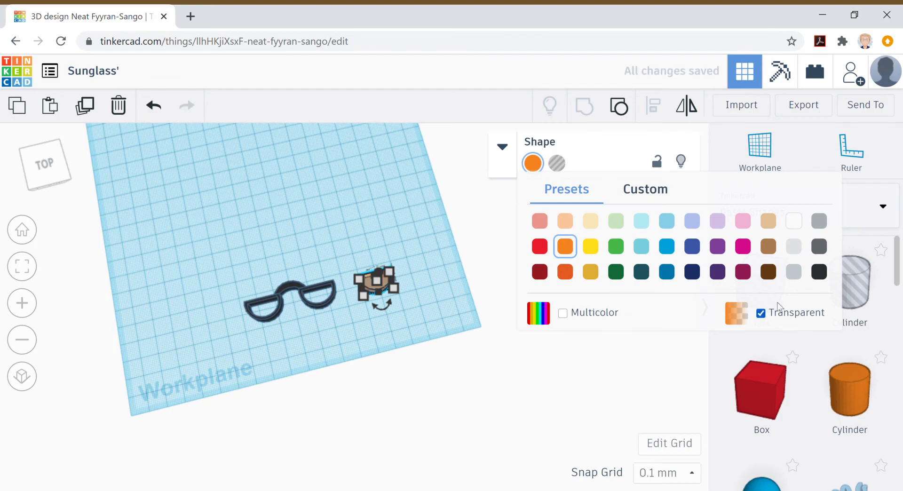
pyautogui.click(817, 248)
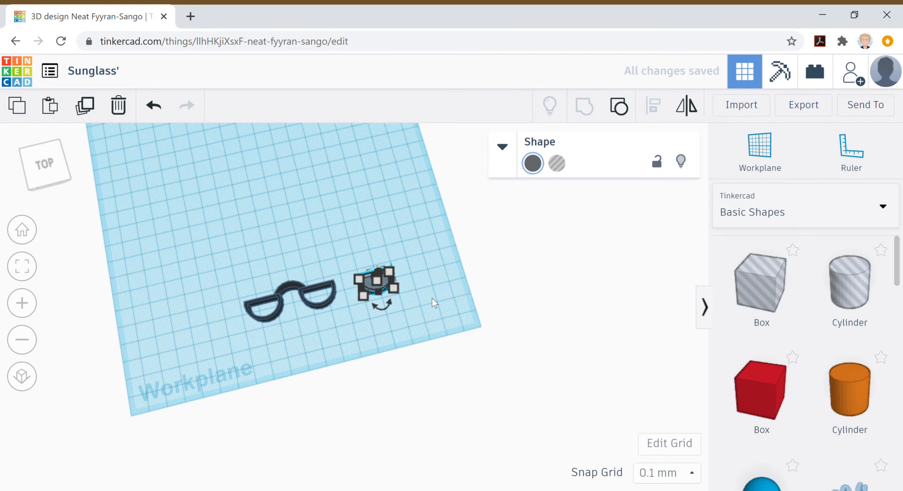
# Step: Move the grey transparent lens sideways into the frame's right opening and check its fit from the top view
pyautogui.press('Left')
pyautogui.press('Left')
pyautogui.press('Left')
pyautogui.press('Left')
pyautogui.press('Left')
pyautogui.press('Left')
pyautogui.press('Left')
pyautogui.press('Left')
pyautogui.press('Left')
pyautogui.press('Left')
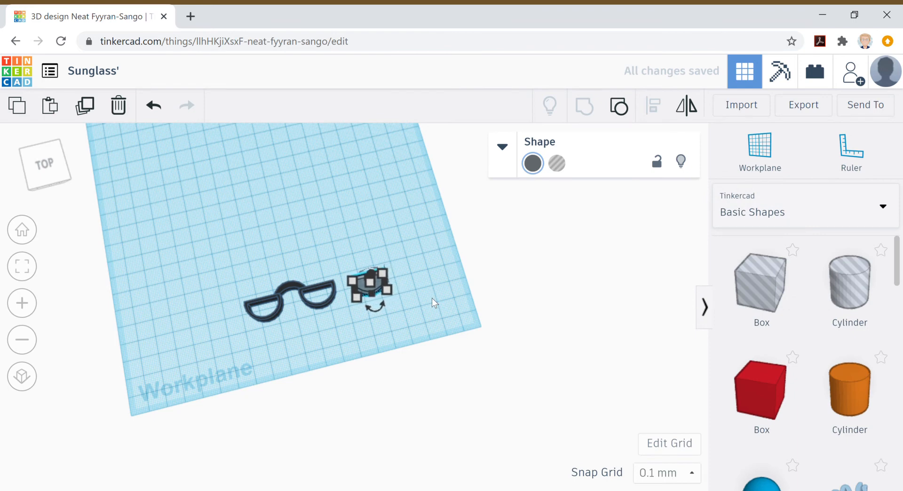
pyautogui.press('Left')
pyautogui.press('Left')
pyautogui.press('Left')
pyautogui.press('Left')
pyautogui.press('Left')
pyautogui.press('Left')
pyautogui.press('Left')
pyautogui.press('Left')
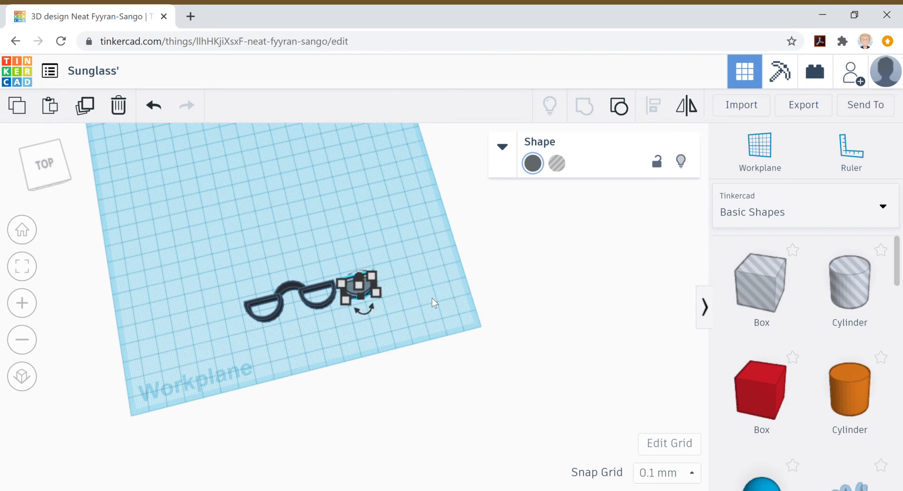
pyautogui.press('Left')
pyautogui.press('Left')
pyautogui.press('Left')
pyautogui.press('Left')
pyautogui.press('Left')
pyautogui.press('Left')
pyautogui.press('Left')
pyautogui.press('Left')
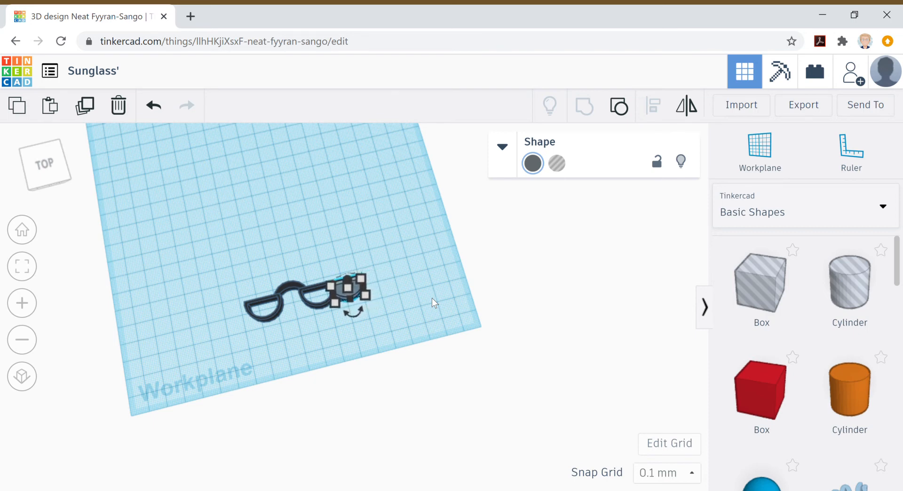
pyautogui.press('Left')
pyautogui.press('Left')
pyautogui.press('Left')
pyautogui.press('Left')
pyautogui.press('Left')
pyautogui.press('Left')
pyautogui.press('Left')
pyautogui.press('Left')
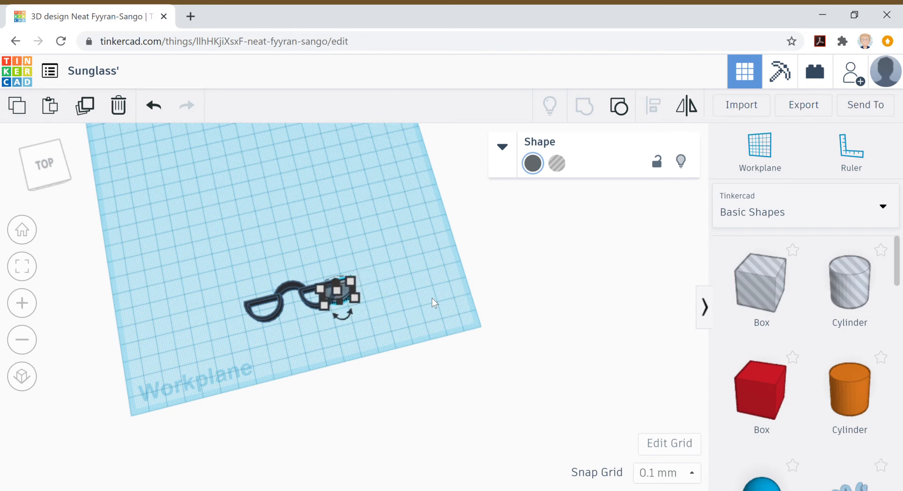
pyautogui.press('Left')
pyautogui.press('Left')
pyautogui.press('Left')
pyautogui.press('Left')
pyautogui.press('Left')
pyautogui.press('Left')
pyautogui.press('Left')
pyautogui.press('Left')
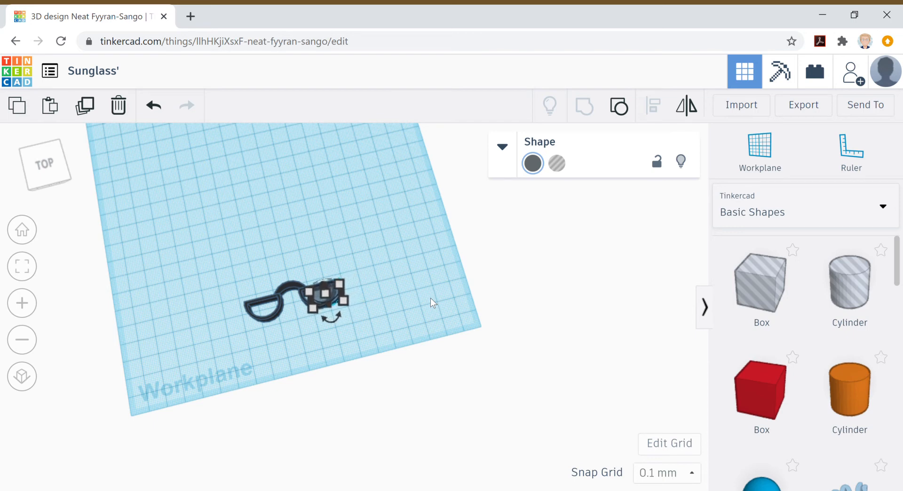
pyautogui.press('Left')
pyautogui.press('Left')
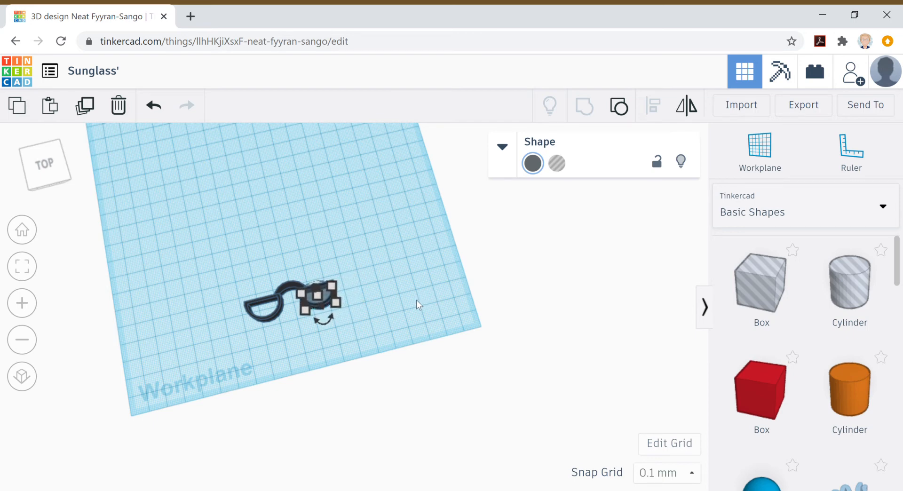
pyautogui.click(39, 169)
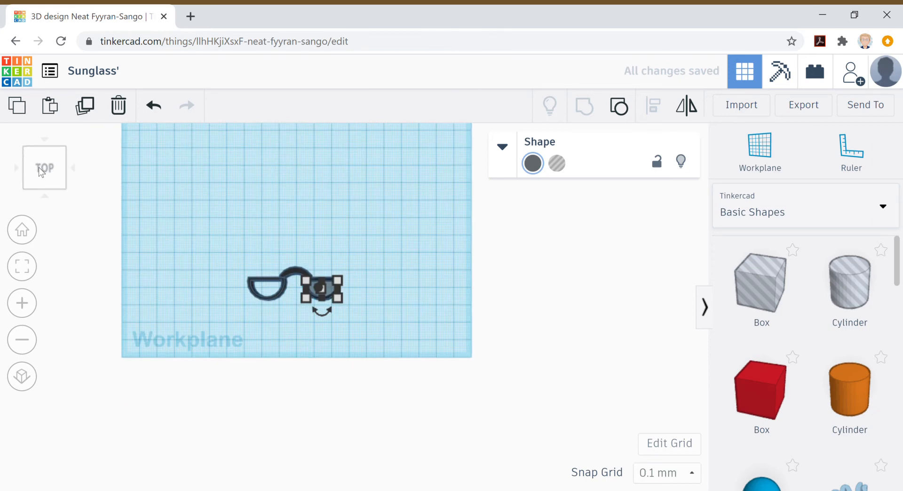
pyautogui.click(442, 278)
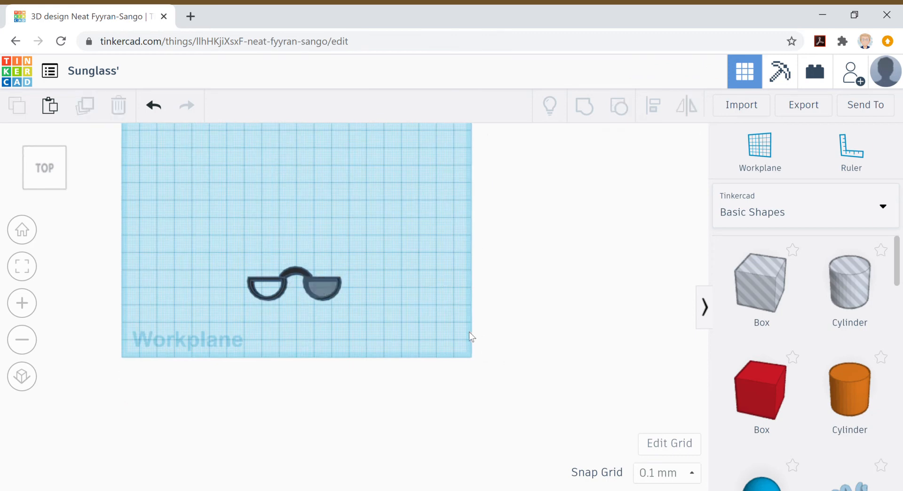
# Step: Nudge the grey lens slightly to the right to centre it in the frame's right opening
pyautogui.moveTo(411, 291); pyautogui.dragTo(550, 304, button='middle')
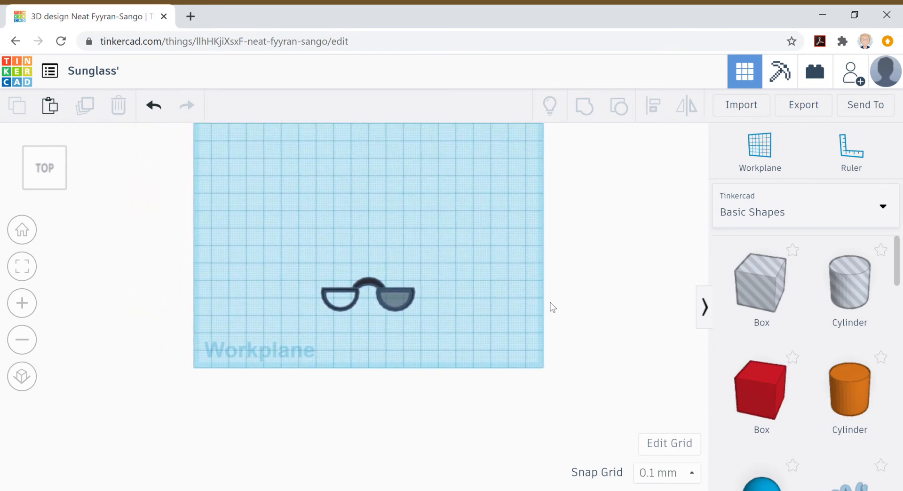
pyautogui.click(394, 303)
pyautogui.press('Right')
pyautogui.press('Right')
pyautogui.press('Right')
pyautogui.press('Right')
pyautogui.press('Right')
pyautogui.press('Right')
pyautogui.press('Right')
pyautogui.press('Right')
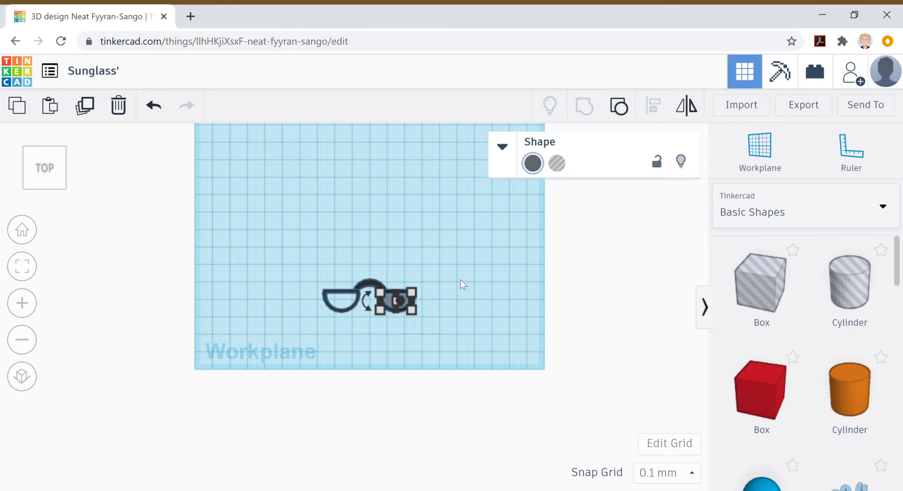
pyautogui.click(463, 282)
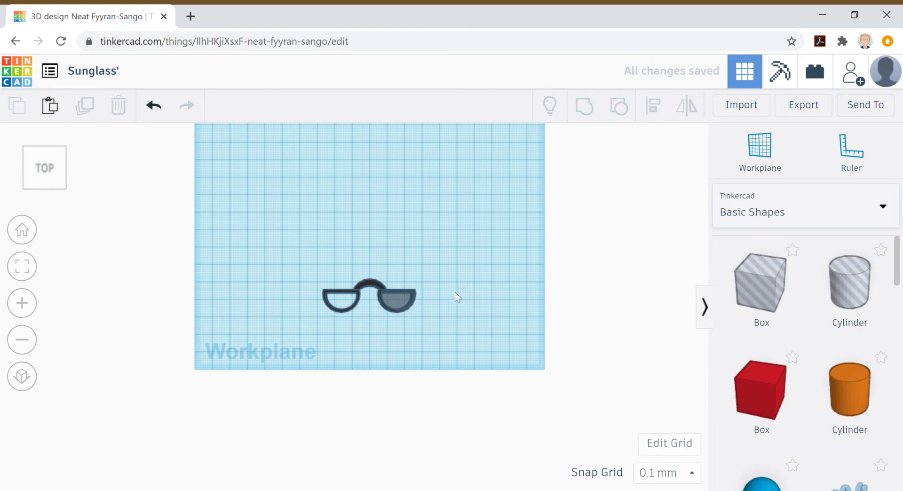
pyautogui.click(399, 304)
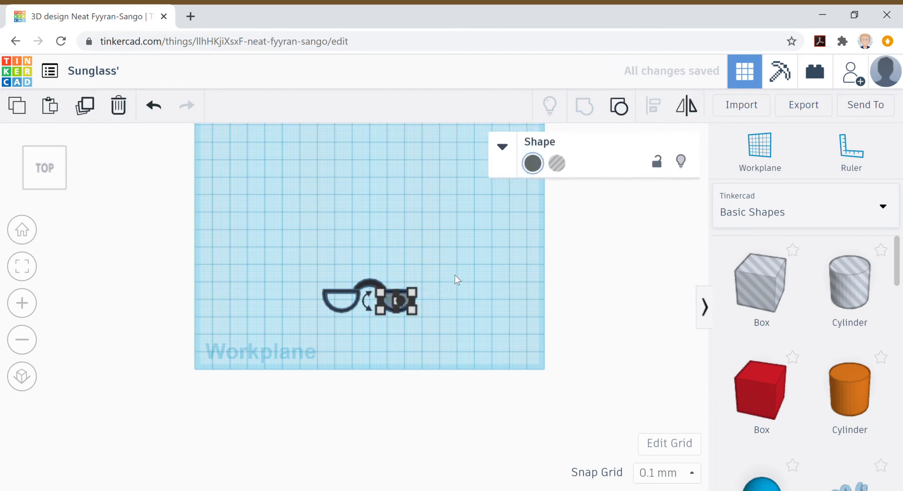
pyautogui.press('Right')
pyautogui.press('Right')
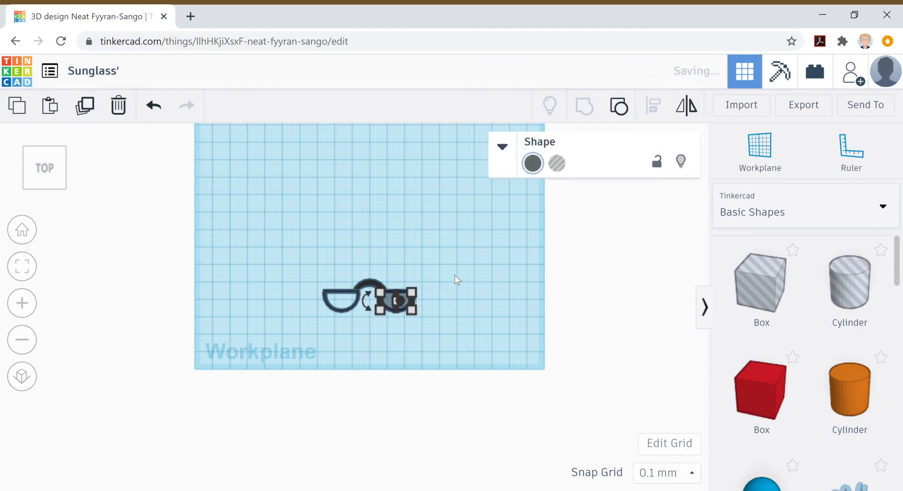
pyautogui.click(456, 275)
# Step: Nudge the grey lens slightly back toward the bridge to fine-tune its fit in the opening
pyautogui.click(397, 301)
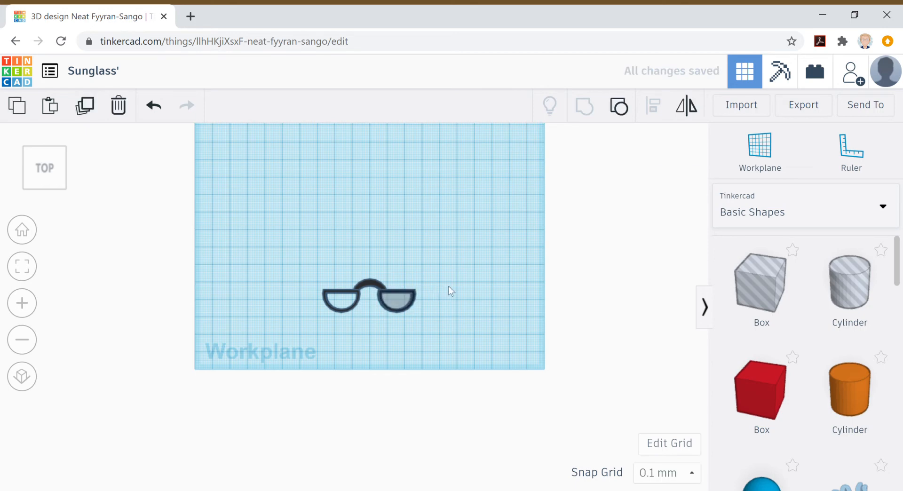
pyautogui.press('Left')
pyautogui.press('Left')
pyautogui.press('Left')
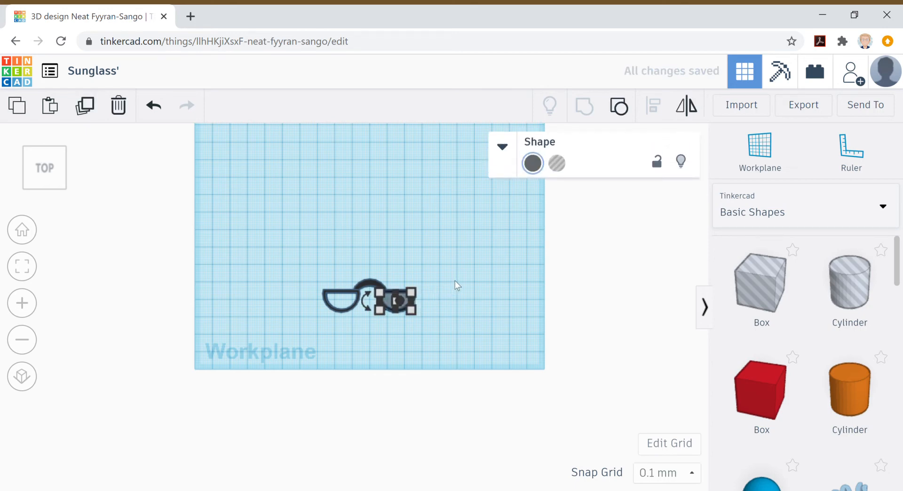
pyautogui.press('Left')
pyautogui.click(458, 296)
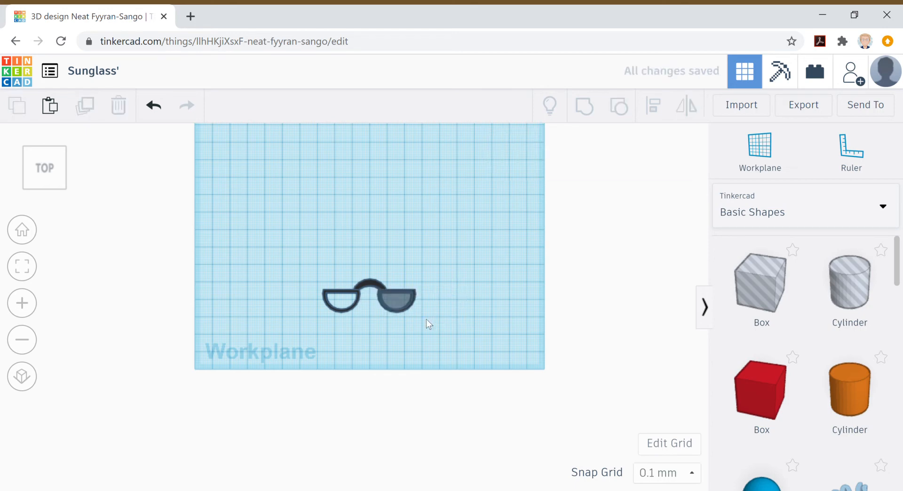
pyautogui.click(401, 300)
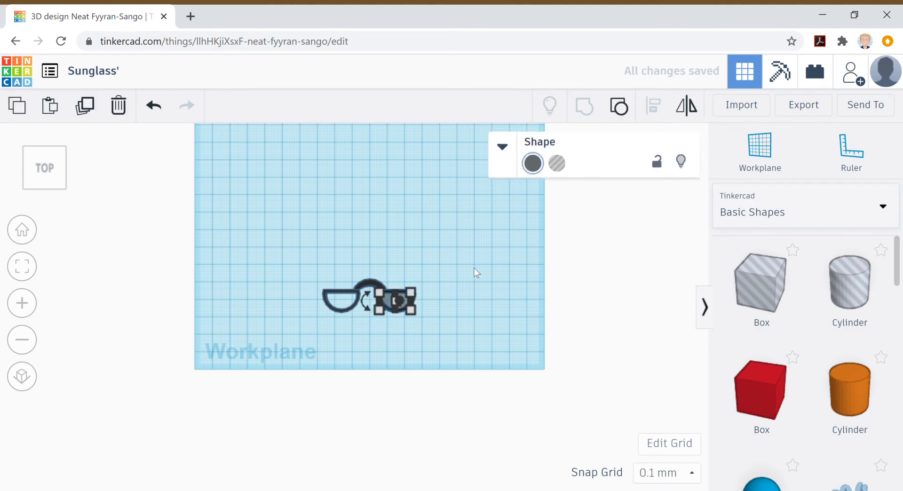
# Step: Nudge the grey right lens two more 0.1 mm increments toward the bridge to finish centring it
pyautogui.press('Left')
pyautogui.press('Left')
pyautogui.click(456, 273)
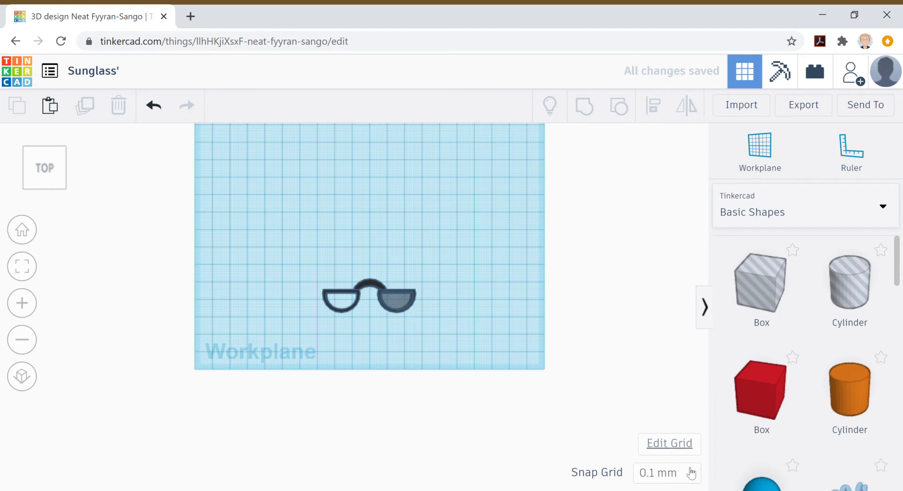
# Step: Duplicate the grey right lens and move the copy sideways into the frame's left opening with the snap grid at 1.0 mm
pyautogui.click(687, 472)
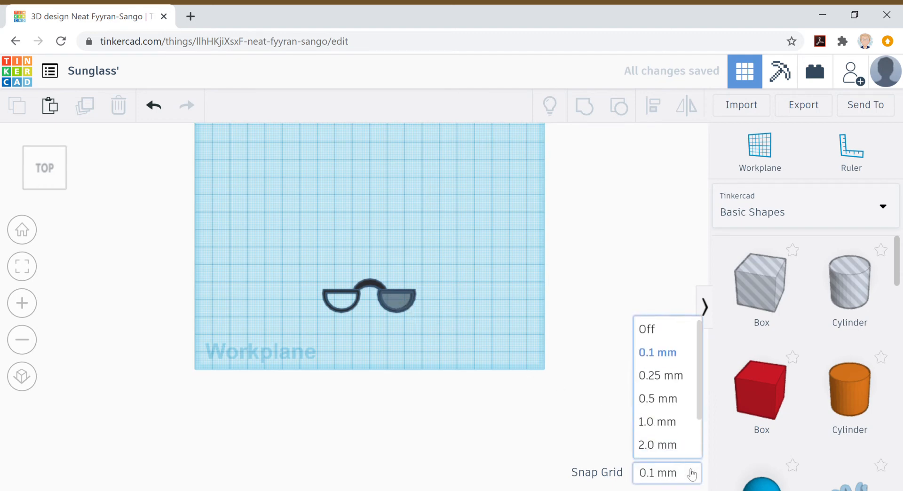
pyautogui.click(664, 420)
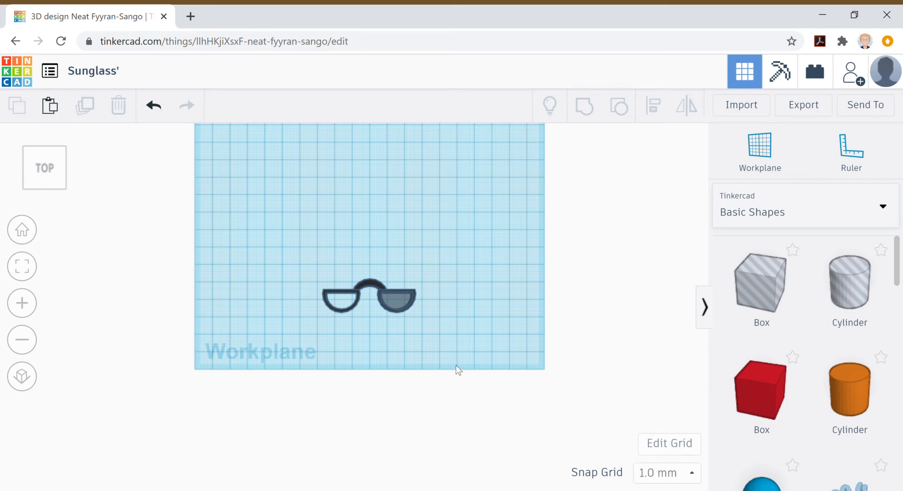
pyautogui.click(399, 303)
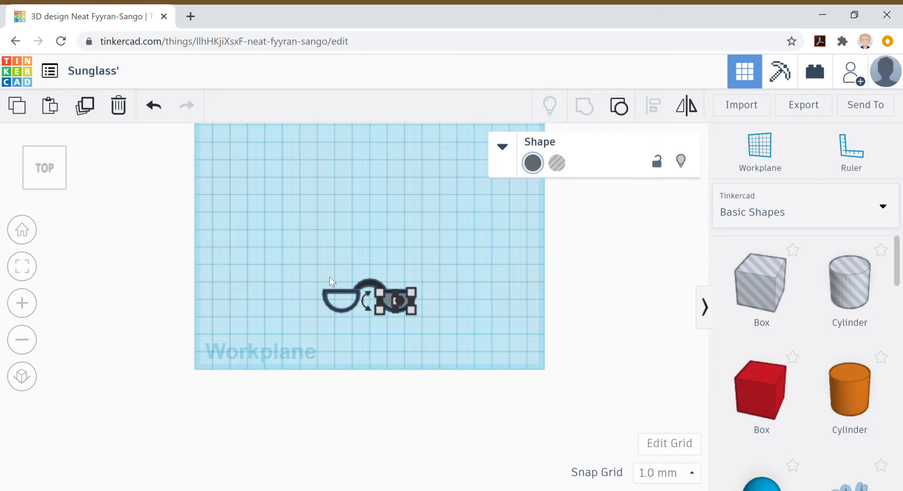
pyautogui.click(91, 112)
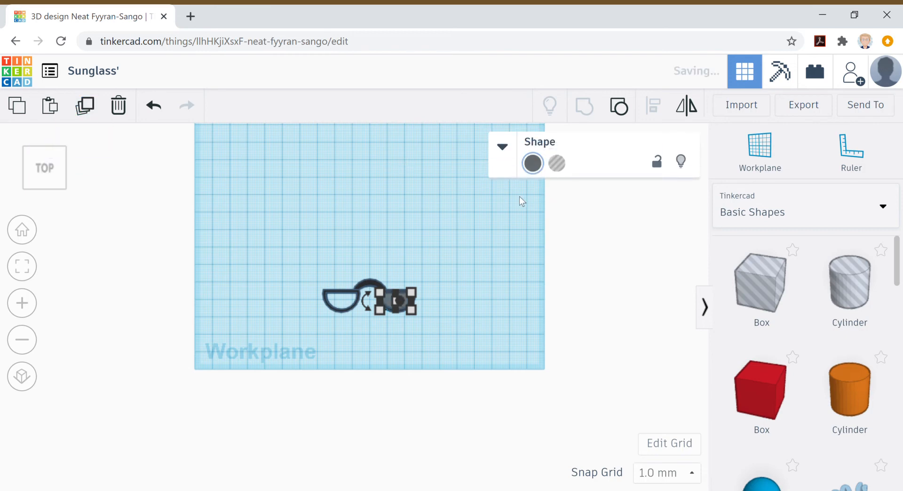
pyautogui.press('Left')
pyautogui.press('Left')
pyautogui.press('Left')
pyautogui.press('Left')
pyautogui.press('Left')
pyautogui.press('Left')
pyautogui.press('Left')
pyautogui.press('Left')
pyautogui.press('Left')
pyautogui.press('Left')
pyautogui.press('Left')
pyautogui.press('Left')
pyautogui.press('Left')
pyautogui.press('Left')
pyautogui.press('Left')
pyautogui.press('Left')
pyautogui.press('Left')
pyautogui.press('Left')
pyautogui.press('Left')
pyautogui.press('Left')
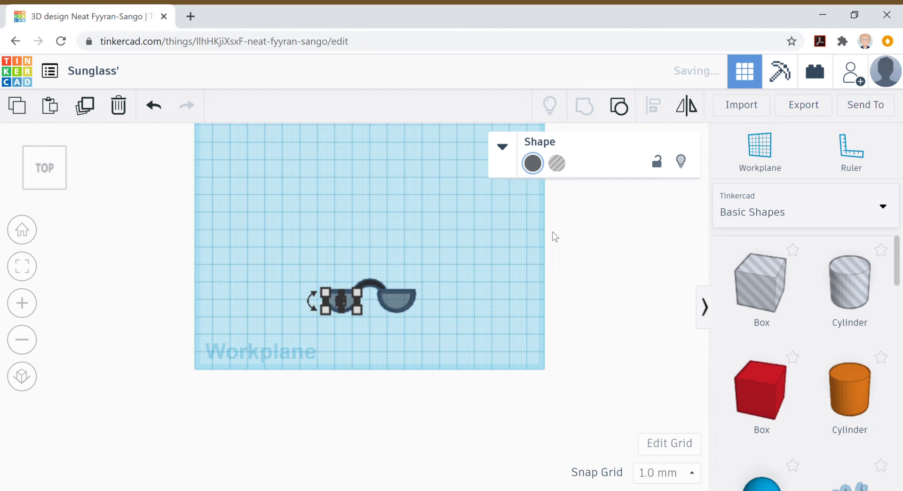
pyautogui.click(514, 267)
# Step: Set the snap grid to 0.25 mm and nudge the left lens slightly toward the bridge to centre it in its opening
pyautogui.click(341, 300)
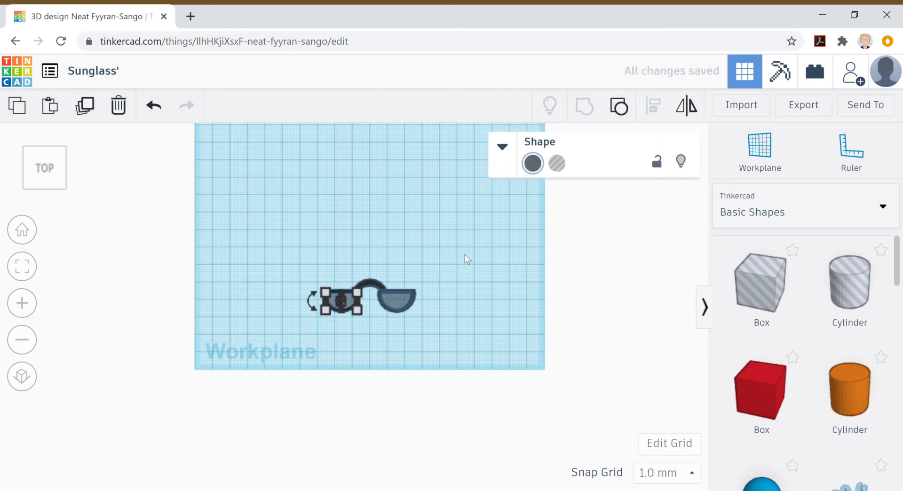
pyautogui.click(492, 247)
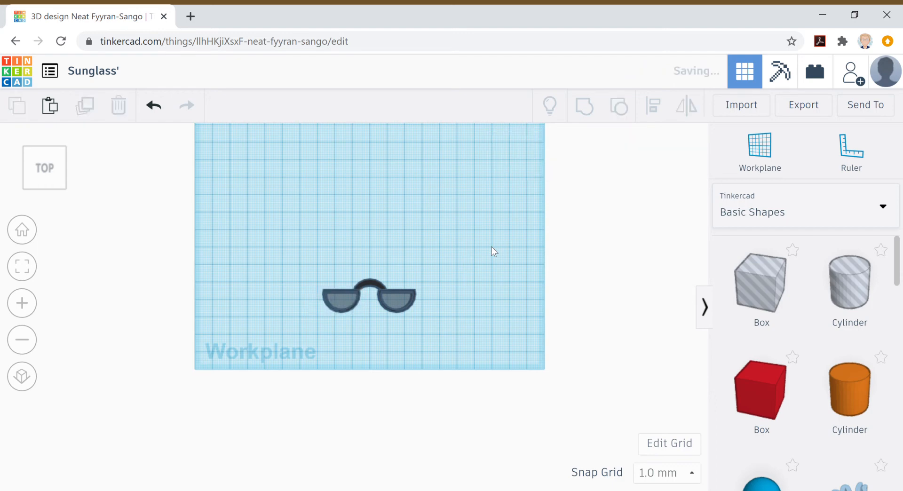
pyautogui.click(701, 474)
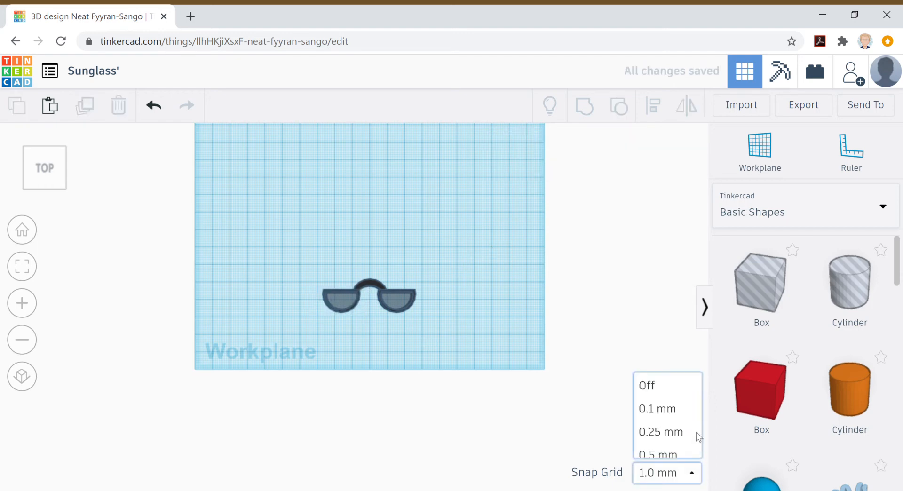
pyautogui.click(663, 376)
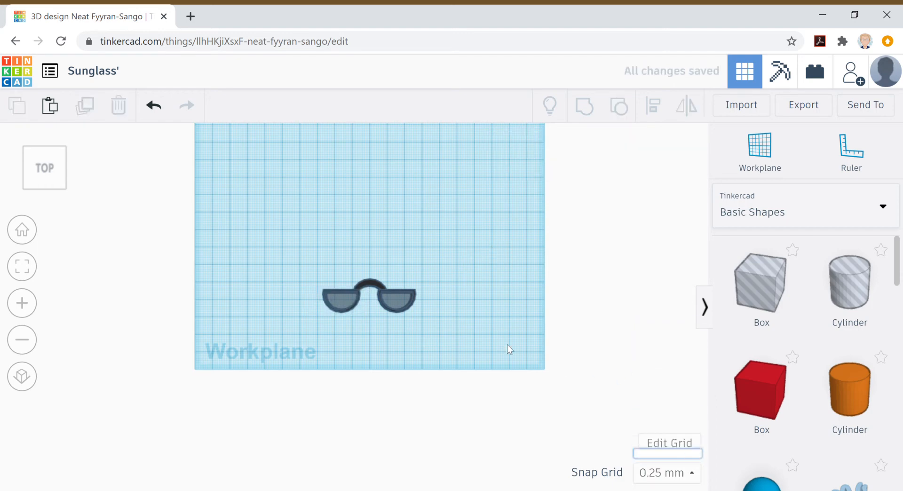
pyautogui.click(335, 299)
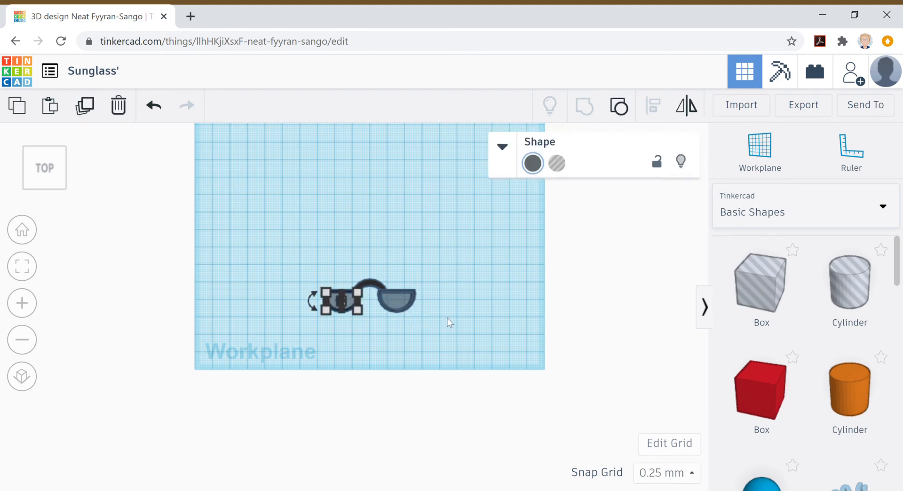
pyautogui.click(469, 312)
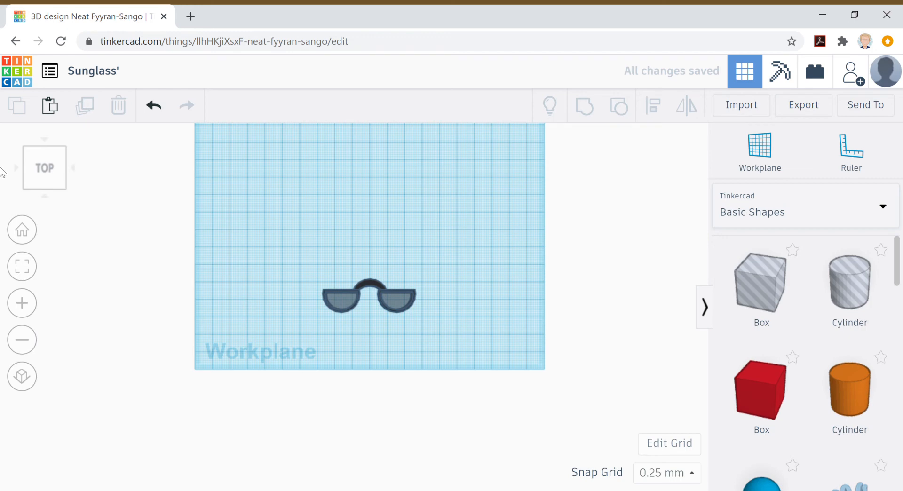
# Step: Group the frame with both lenses and show the group in multicolor so the parts keep their own colours
pyautogui.moveTo(51, 162)
pyautogui.mouseDown()
pyautogui.moveTo(61, 171)
pyautogui.moveTo(48, 167)
pyautogui.mouseUp()
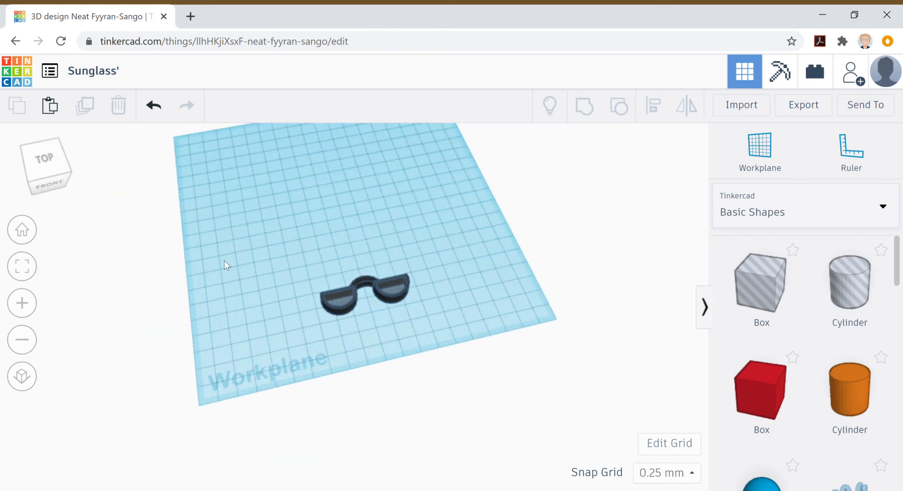
pyautogui.moveTo(292, 259); pyautogui.dragTo(465, 332)
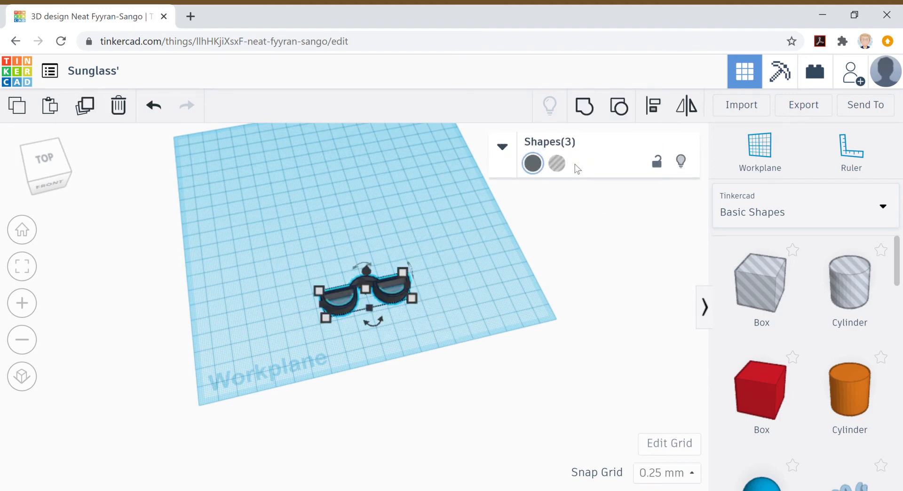
pyautogui.click(587, 109)
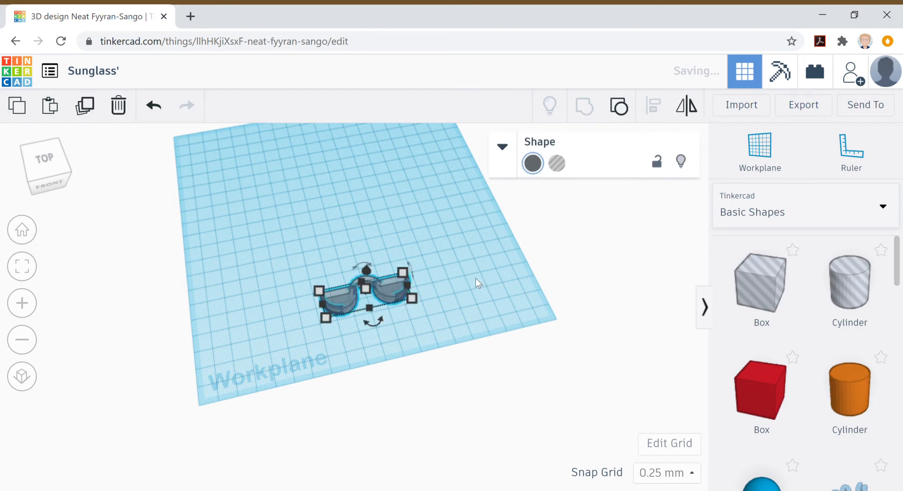
pyautogui.click(540, 168)
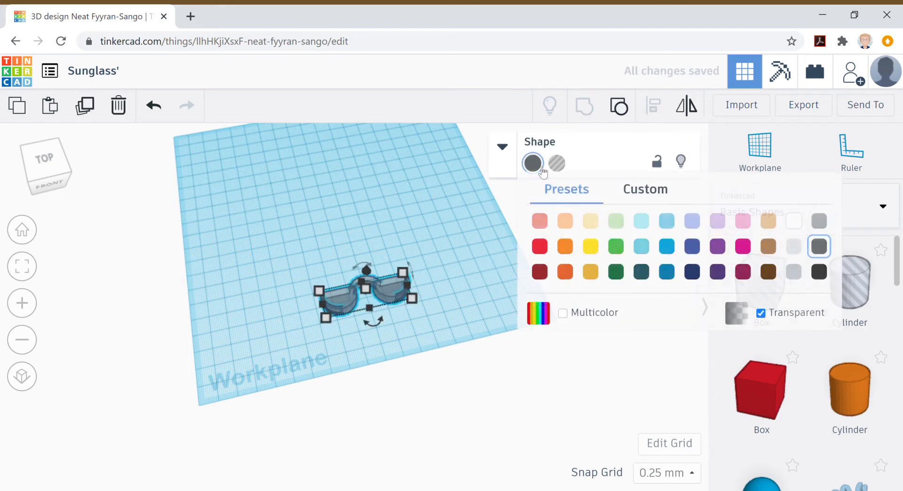
pyautogui.click(563, 313)
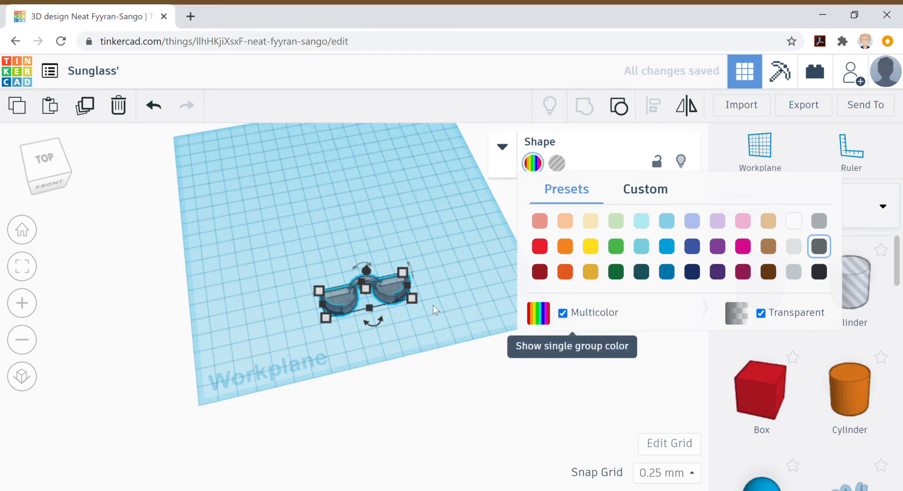
pyautogui.click(430, 188)
pyautogui.click(431, 188)
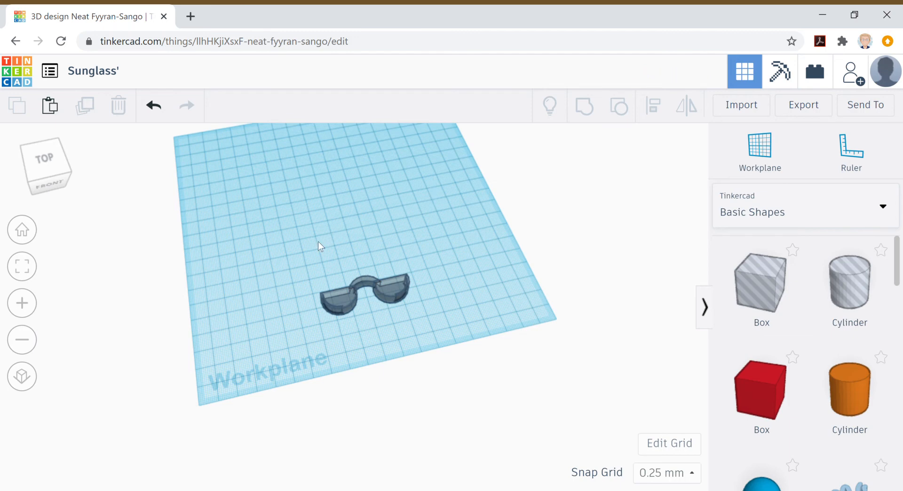
# Step: Turn off transparency for the grouped sunglasses while keeping the multicolor option on
pyautogui.click(346, 303)
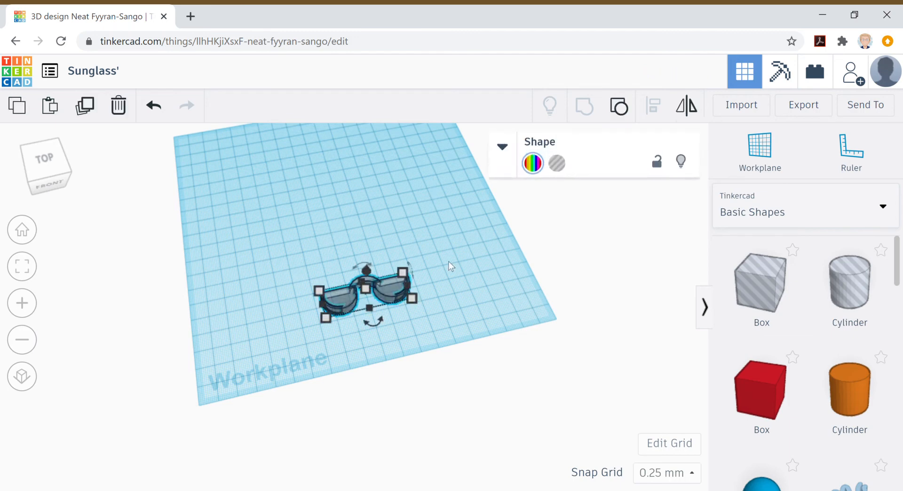
pyautogui.click(501, 147)
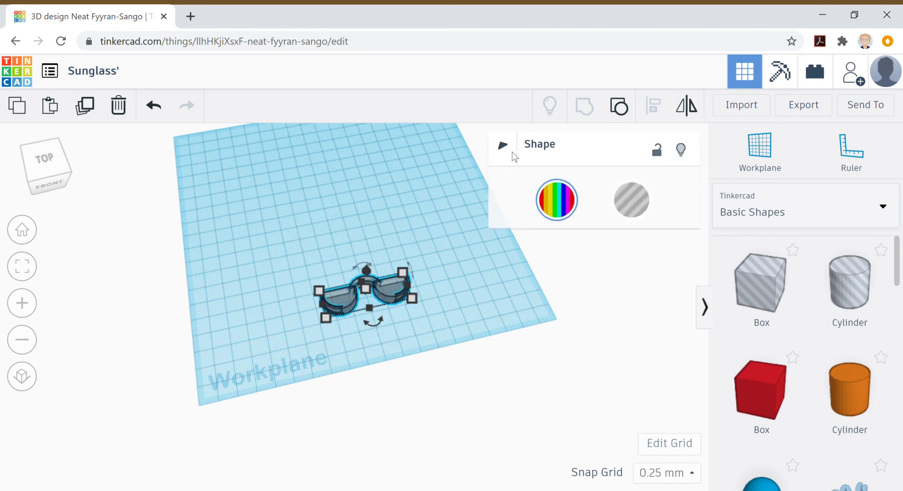
pyautogui.click(555, 209)
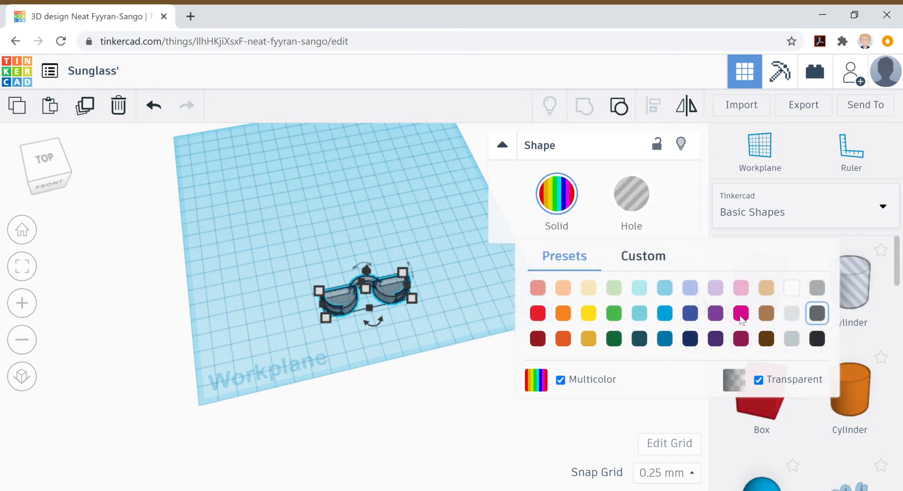
pyautogui.click(760, 381)
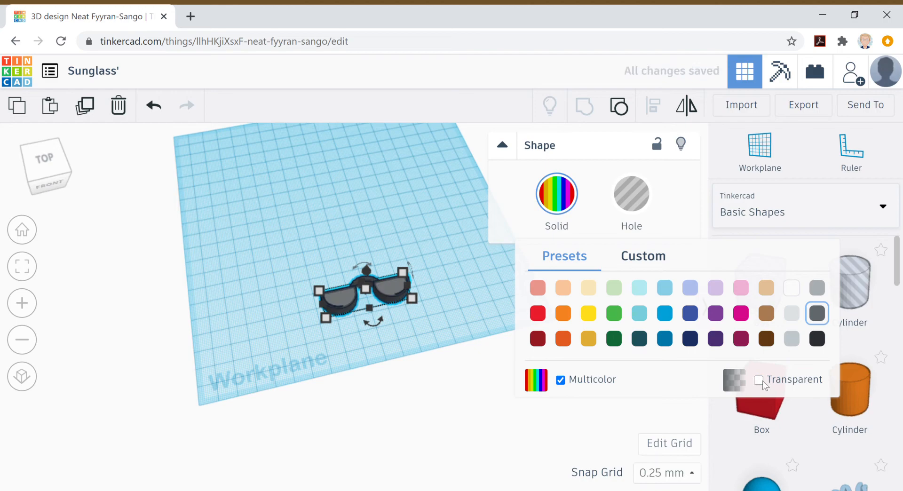
pyautogui.click(440, 321)
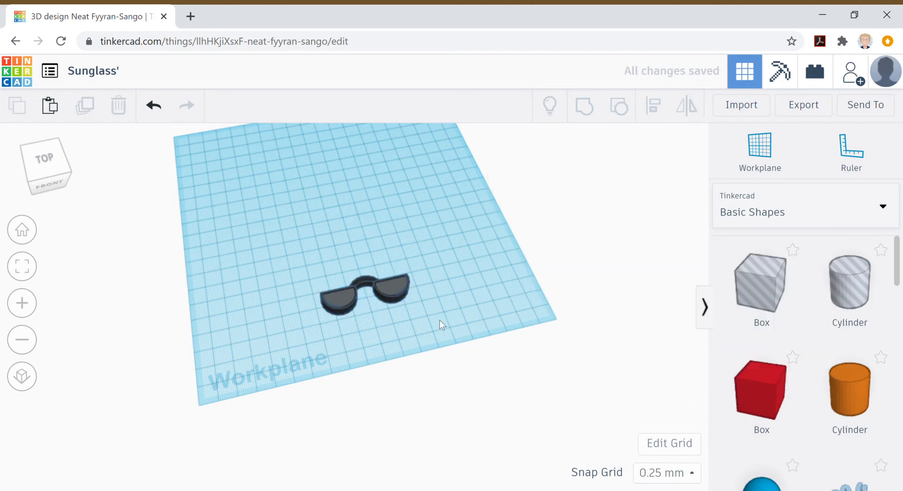
# Step: Examine the grouped sunglasses from above, the front and an angle, and review their colour settings
pyautogui.click(33, 185)
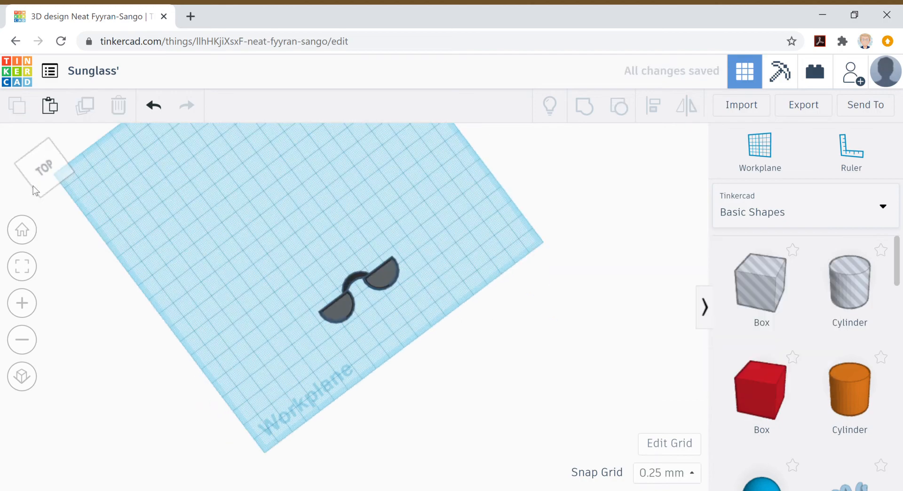
pyautogui.click(40, 188)
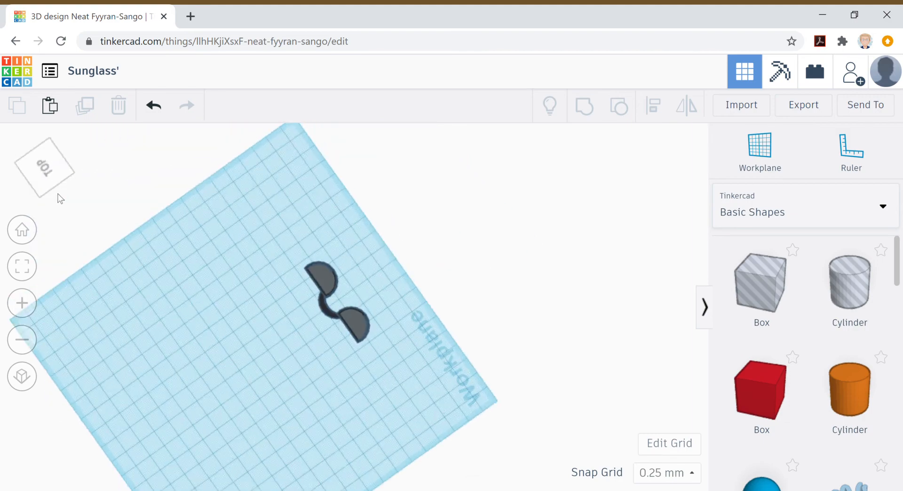
pyautogui.click(55, 187)
pyautogui.click(44, 193)
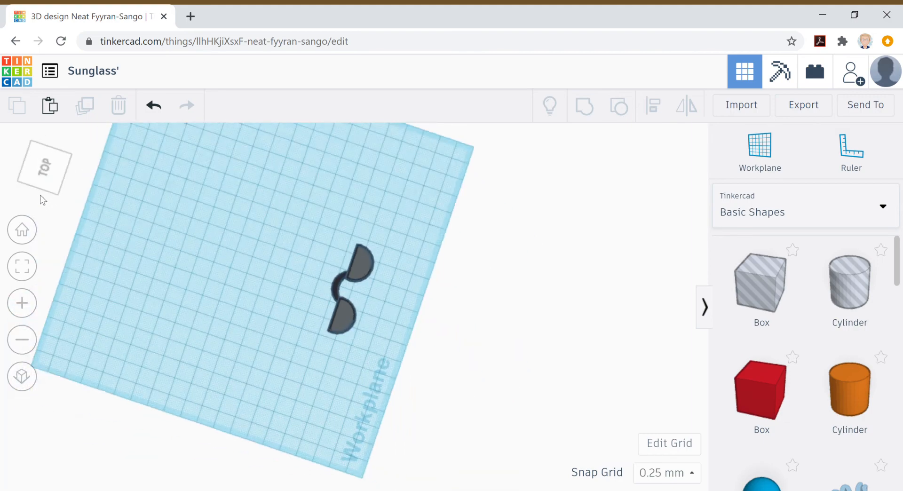
pyautogui.click(33, 187)
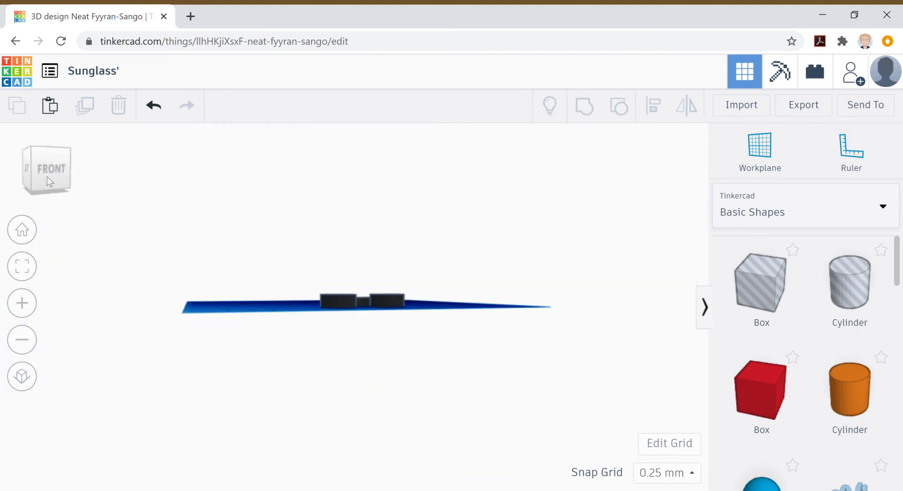
pyautogui.moveTo(47, 177); pyautogui.dragTo(50, 182)
pyautogui.moveTo(295, 253); pyautogui.dragTo(425, 315)
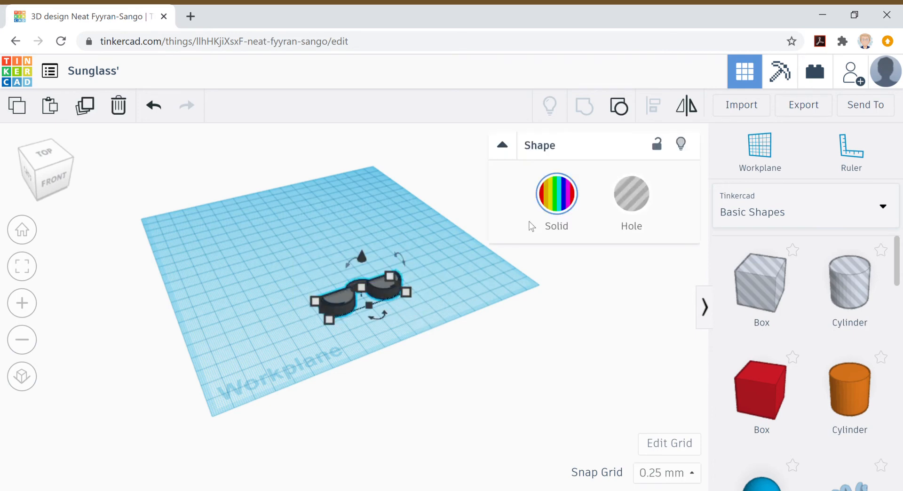
pyautogui.click(557, 193)
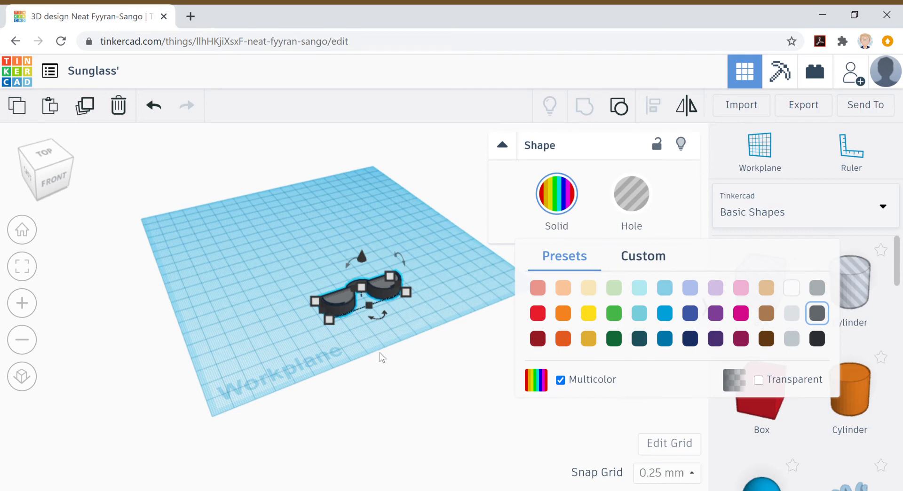
pyautogui.click(379, 340)
# Step: Rotate the grouped sunglasses 90° about their long axis so that they stand upright
pyautogui.moveTo(296, 267); pyautogui.dragTo(461, 294)
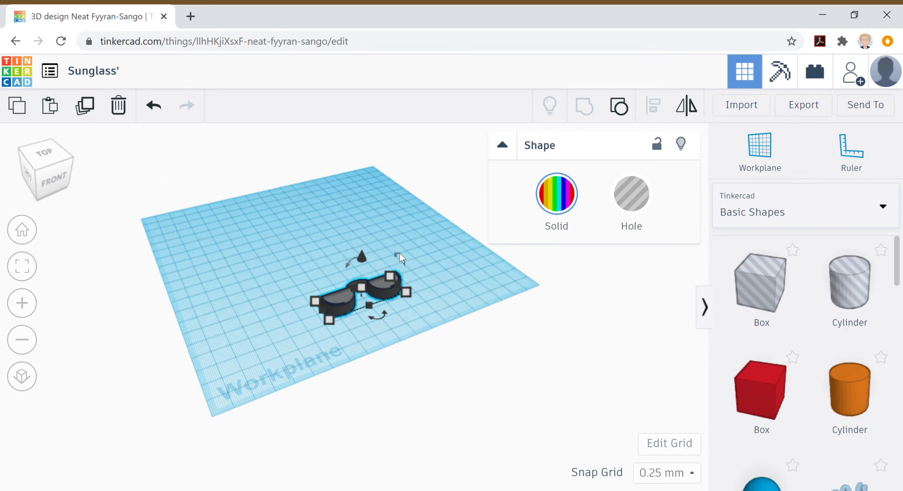
pyautogui.moveTo(399, 255); pyautogui.dragTo(421, 301)
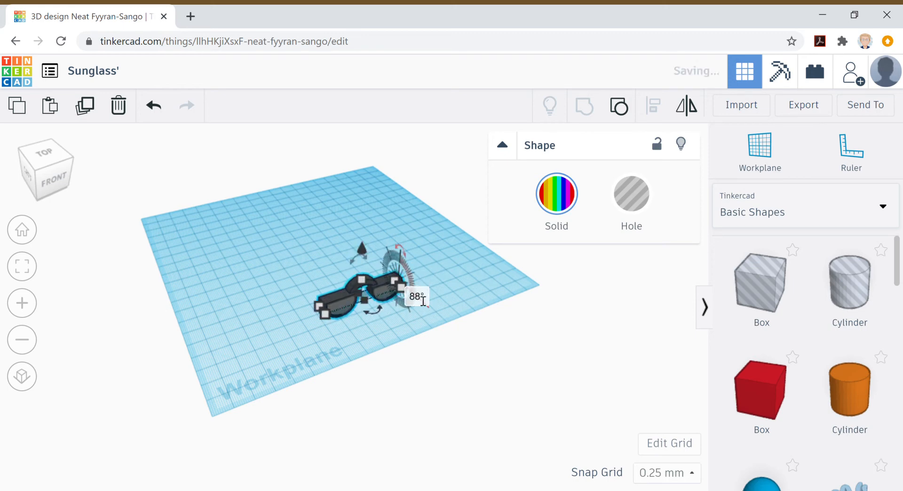
pyautogui.click(420, 297)
pyautogui.write('90')
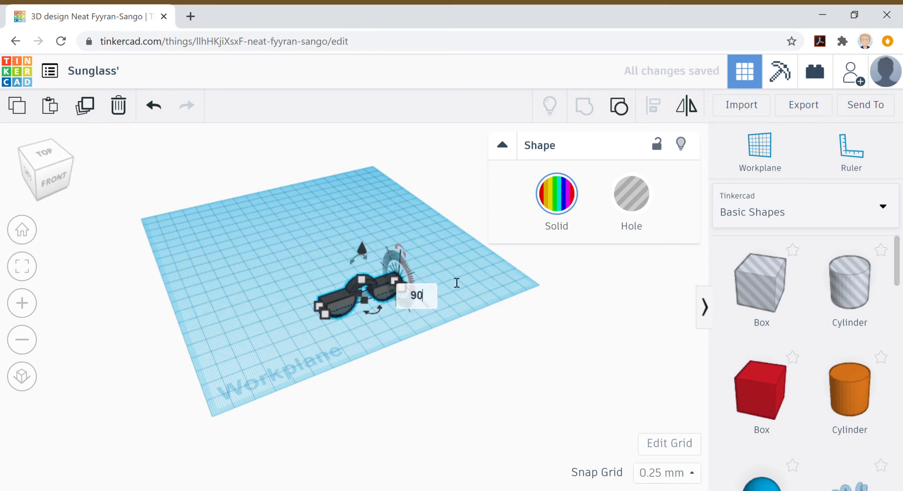
pyautogui.press('Return')
pyautogui.click(459, 278)
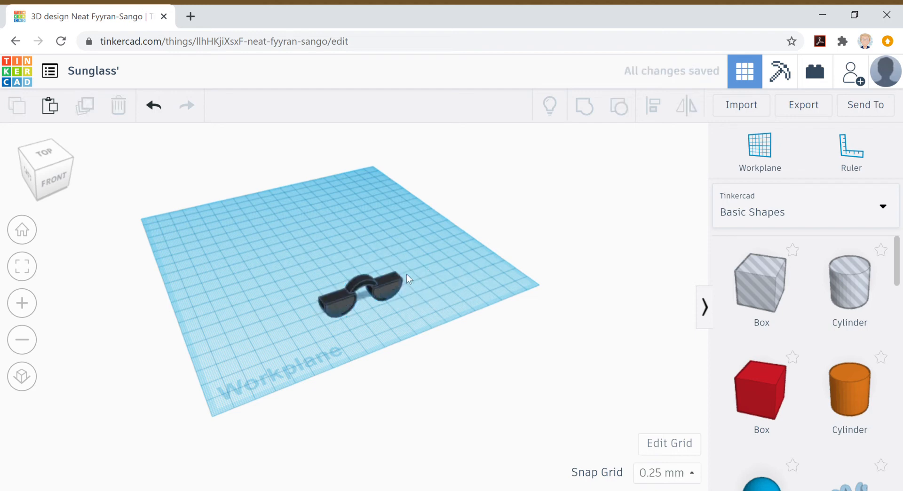
# Step: Move the upright sunglasses further back on the workplane and set their elevation to 0 mm
pyautogui.click(367, 268)
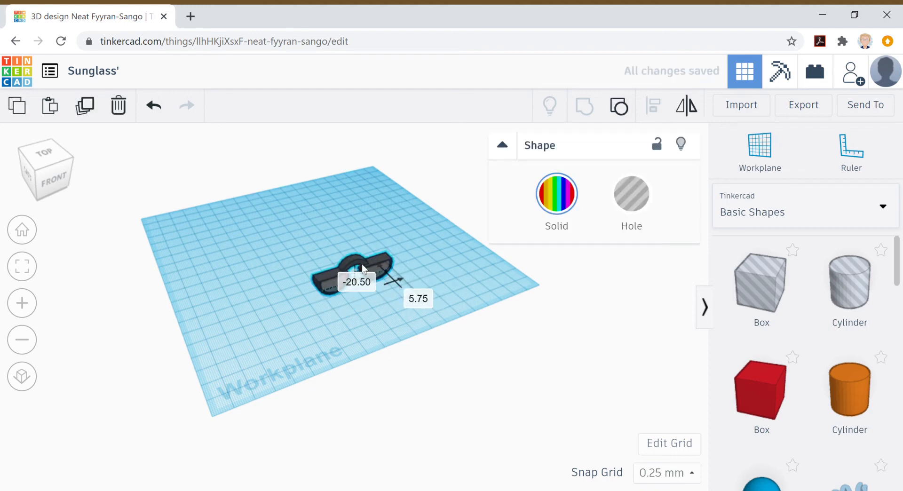
pyautogui.moveTo(354, 225); pyautogui.dragTo(358, 218)
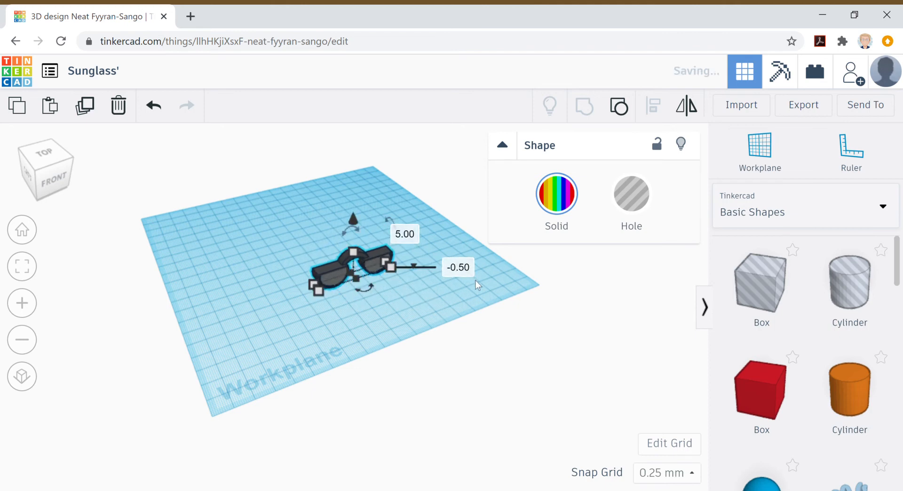
pyautogui.click(472, 269)
pyautogui.write('0')
pyautogui.press('Return')
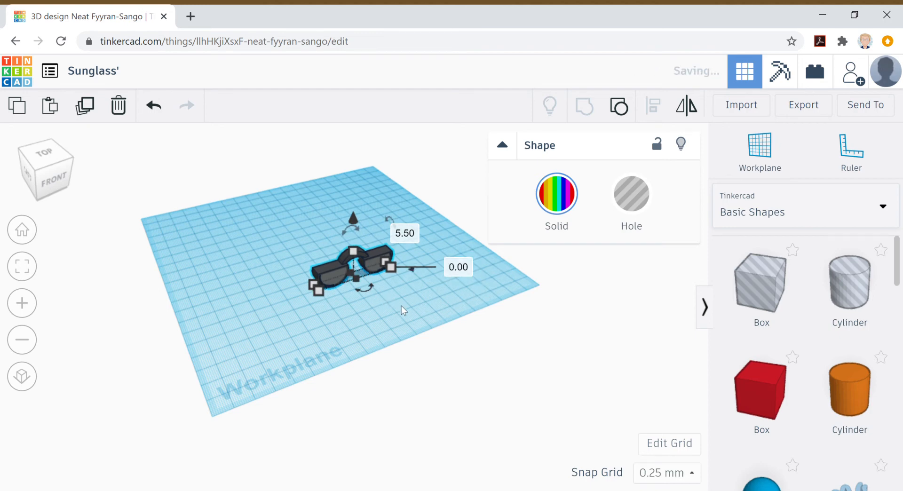
pyautogui.click(403, 285)
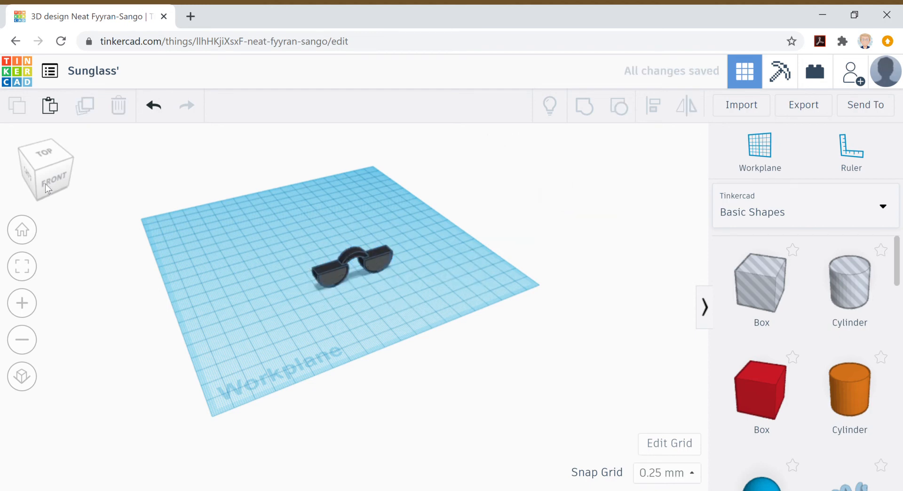
# Step: Make the grouped sunglasses thinner from front to back, keeping their length
pyautogui.moveTo(45, 183); pyautogui.dragTo(331, 266)
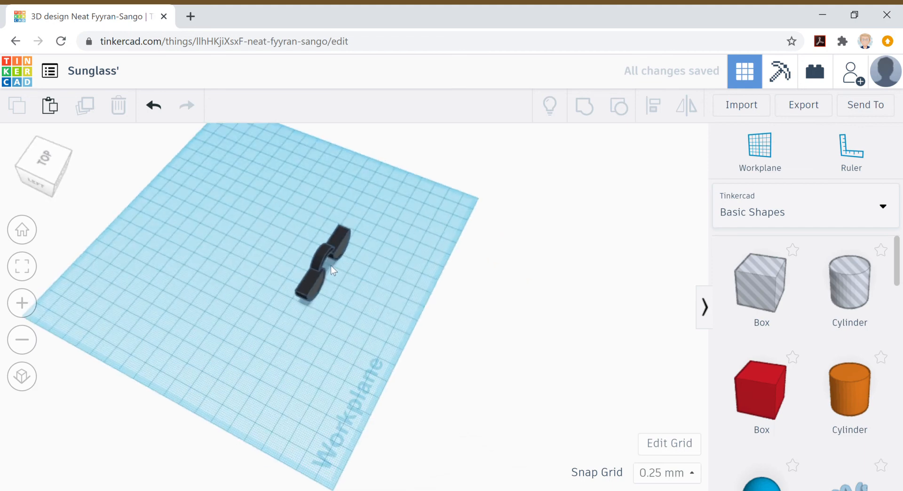
pyautogui.click(319, 251)
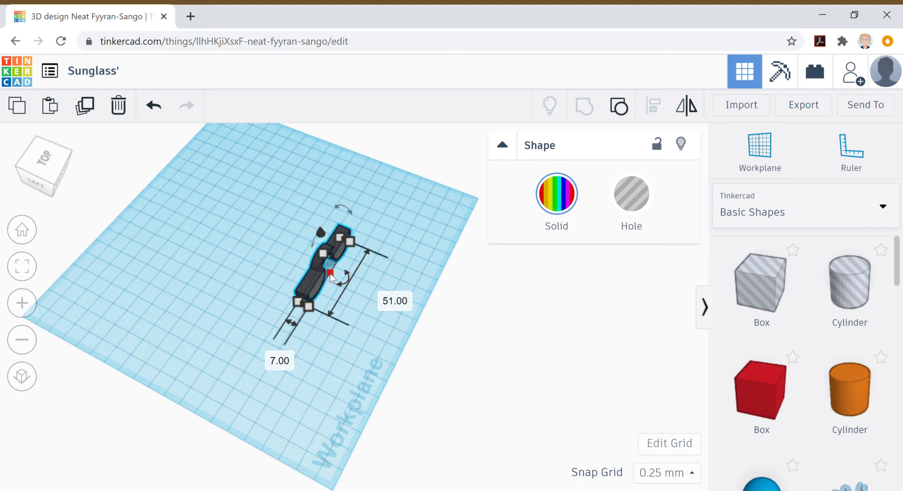
pyautogui.moveTo(331, 274); pyautogui.dragTo(326, 270)
pyautogui.click(369, 296)
# Step: Ungroup the sunglasses into the separate frame and two lenses
pyautogui.moveTo(219, 214); pyautogui.dragTo(438, 316)
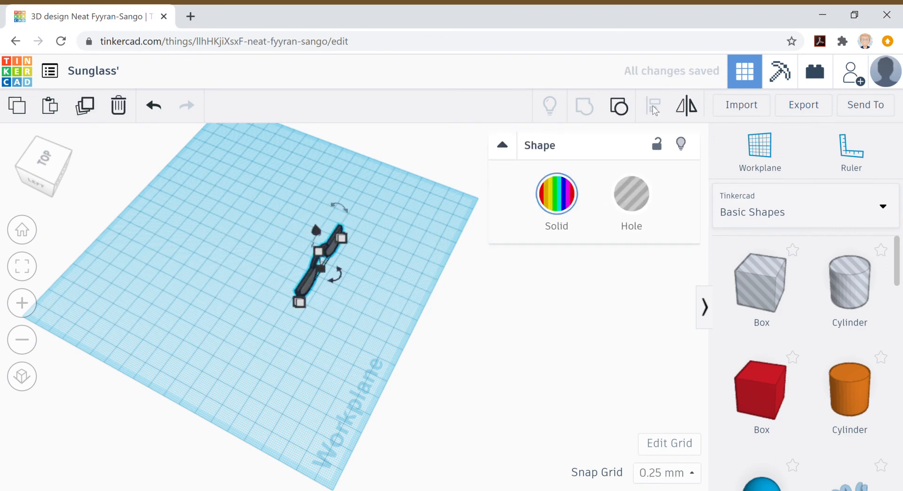
pyautogui.click(620, 107)
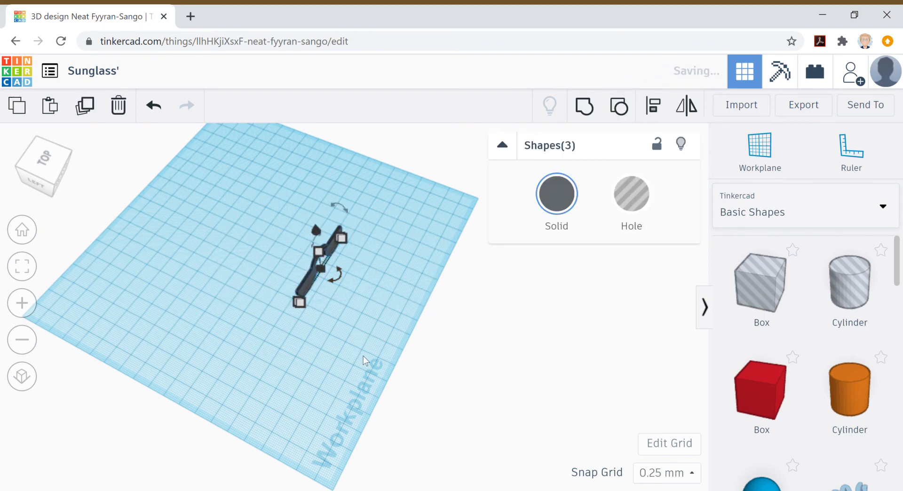
pyautogui.click(383, 344)
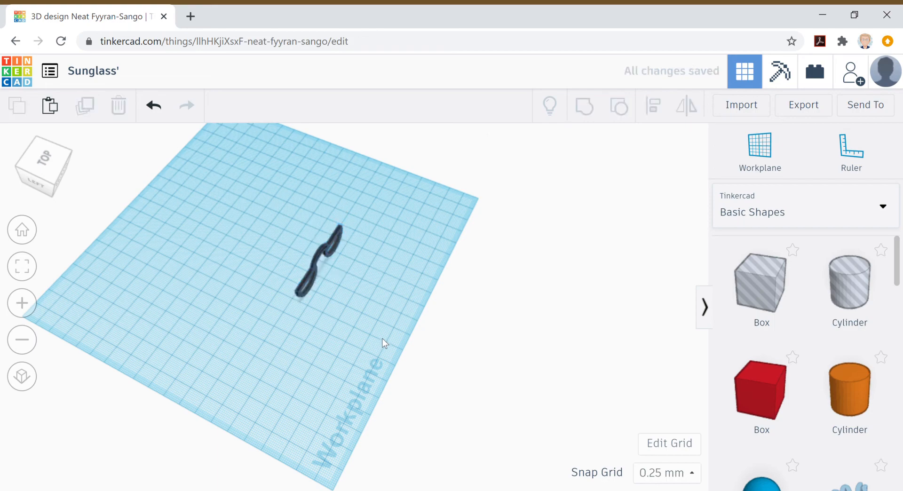
# Step: Place a red box on the workplane away from the sunglasses and reduce it to a narrow bar 3.25 mm high
pyautogui.click(50, 162)
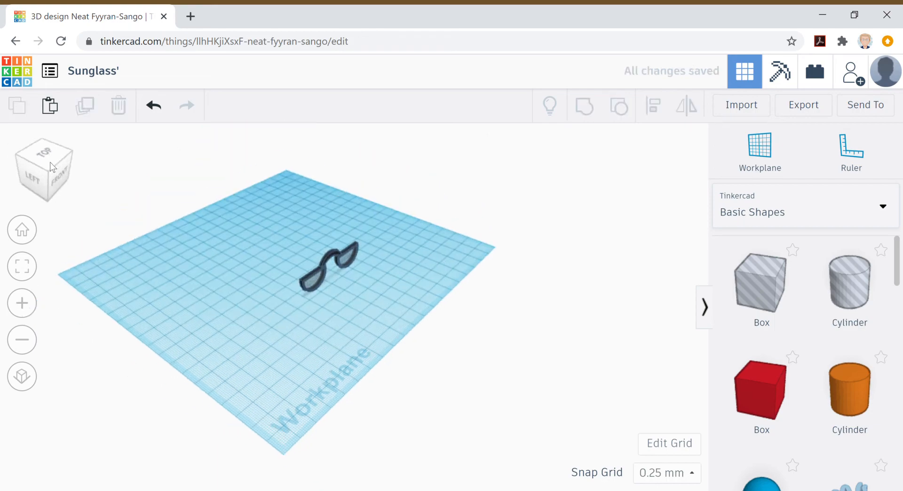
pyautogui.click(50, 151)
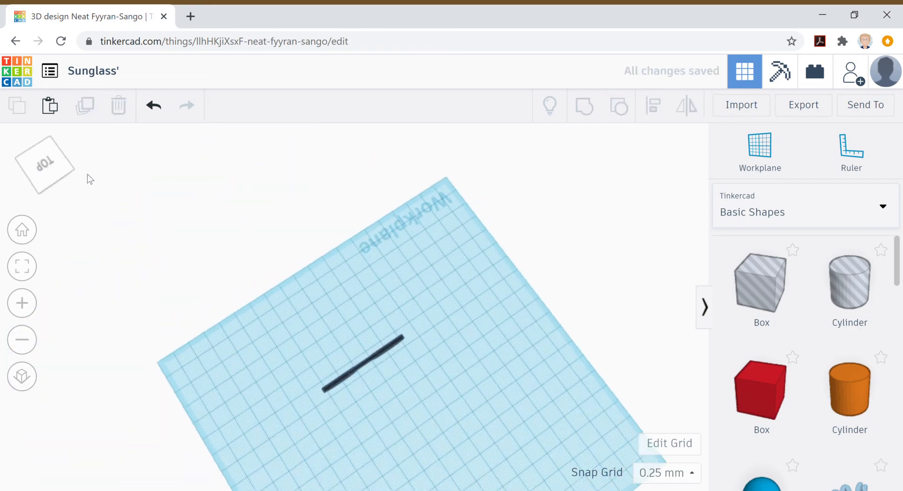
pyautogui.moveTo(88, 177); pyautogui.dragTo(104, 182)
pyautogui.moveTo(111, 187); pyautogui.dragTo(96, 188, button='right')
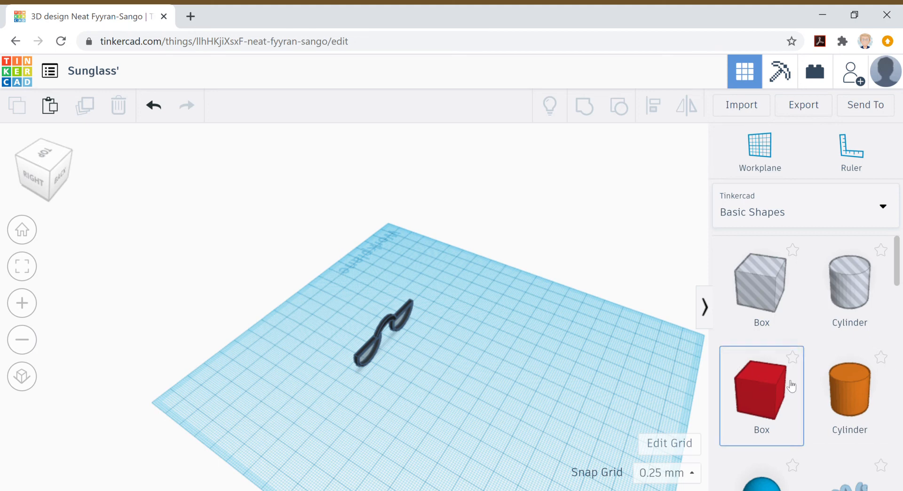
pyautogui.click(465, 412)
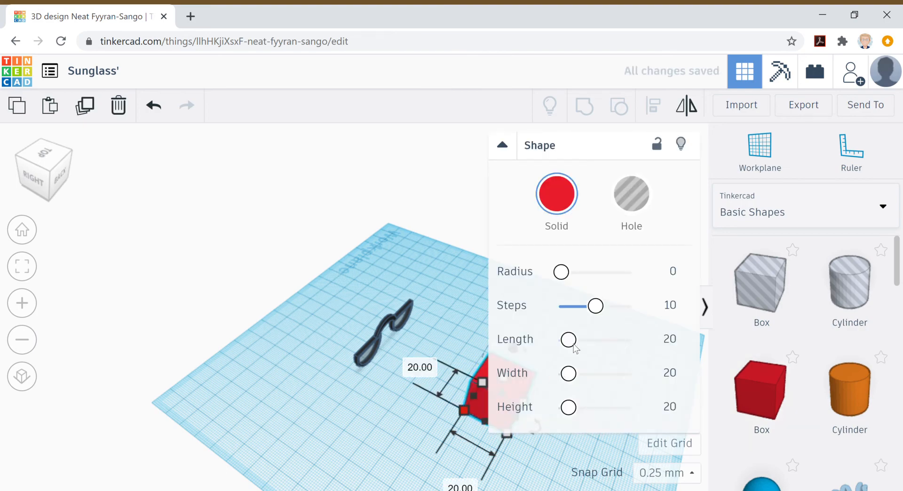
pyautogui.click(395, 382)
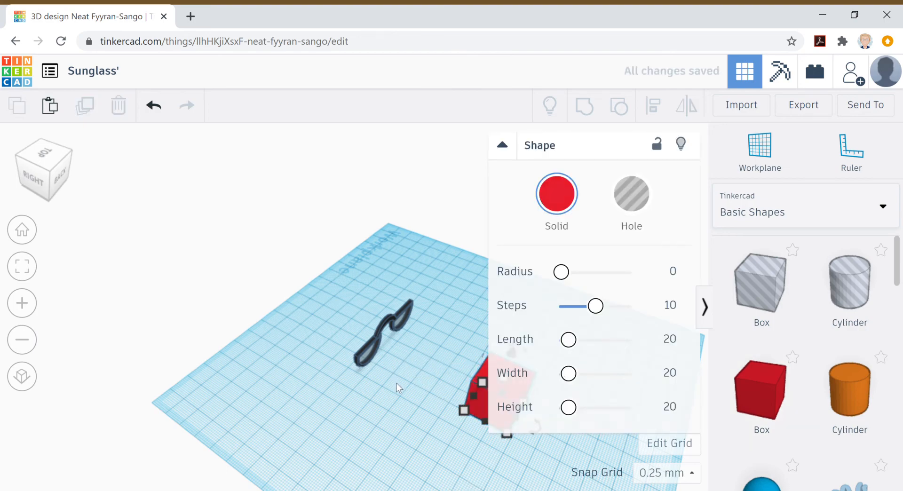
pyautogui.click(512, 377)
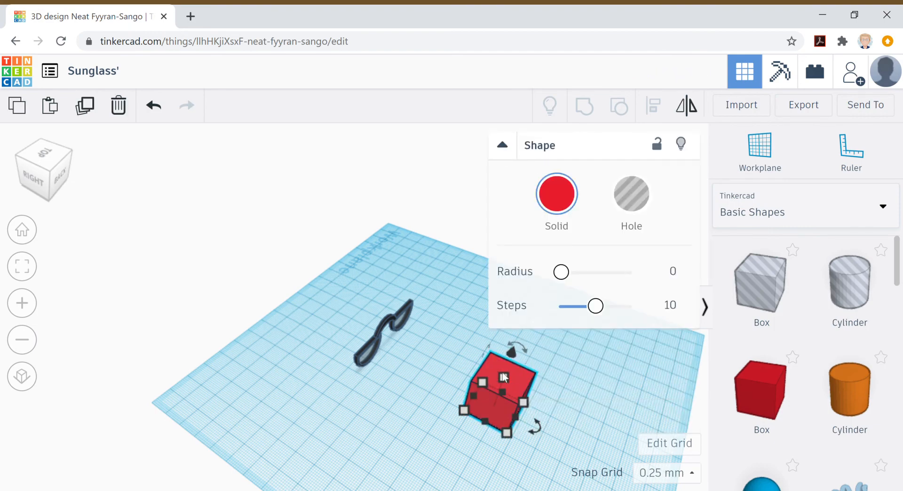
pyautogui.moveTo(505, 382); pyautogui.dragTo(499, 409)
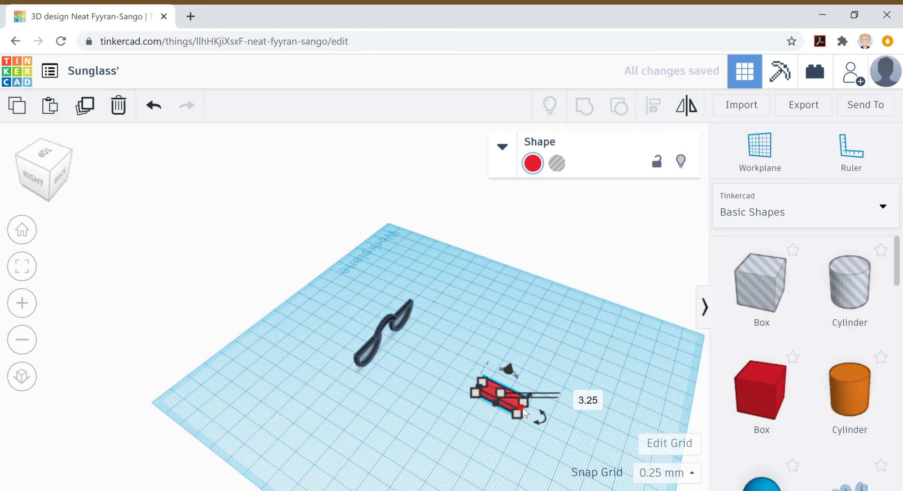
# Step: Lengthen the red bar to 40 mm
pyautogui.moveTo(523, 406); pyautogui.dragTo(563, 431)
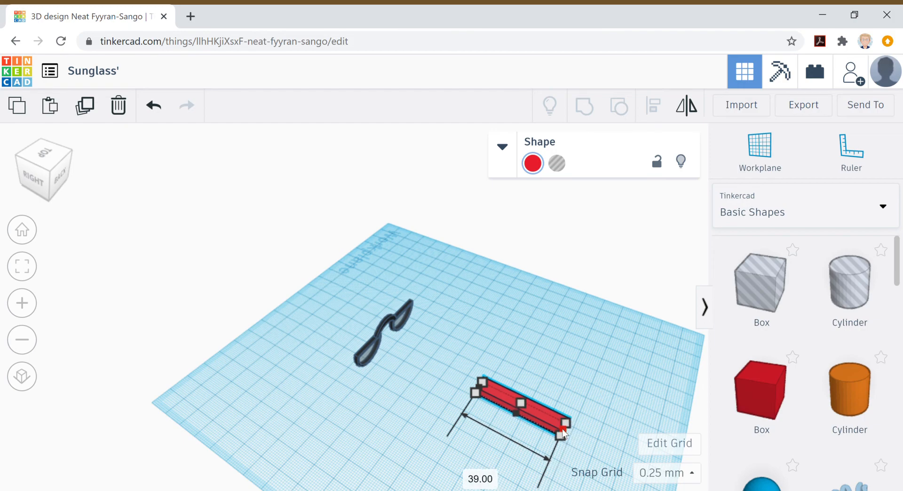
pyautogui.click(489, 480)
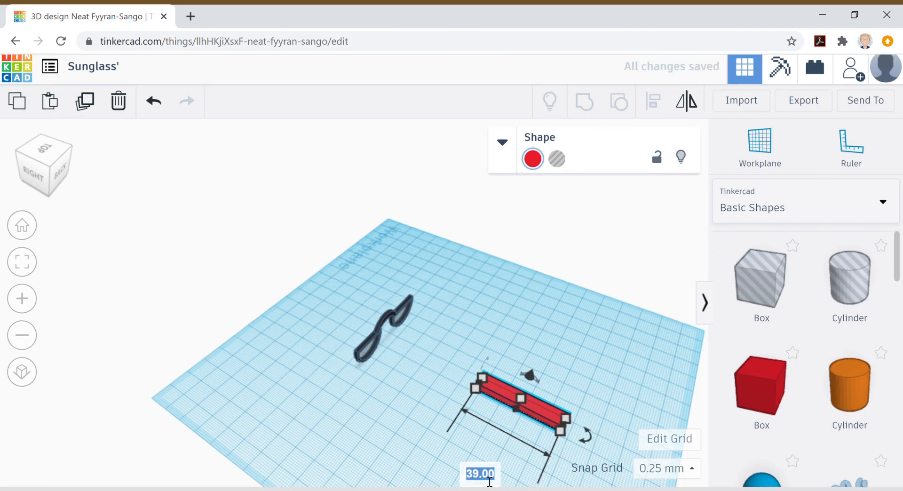
pyautogui.write('40')
pyautogui.press('Return')
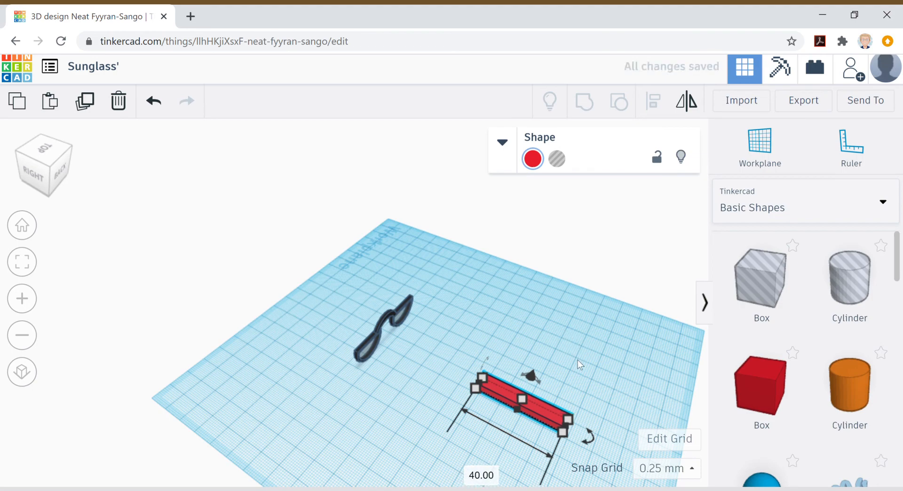
pyautogui.click(578, 360)
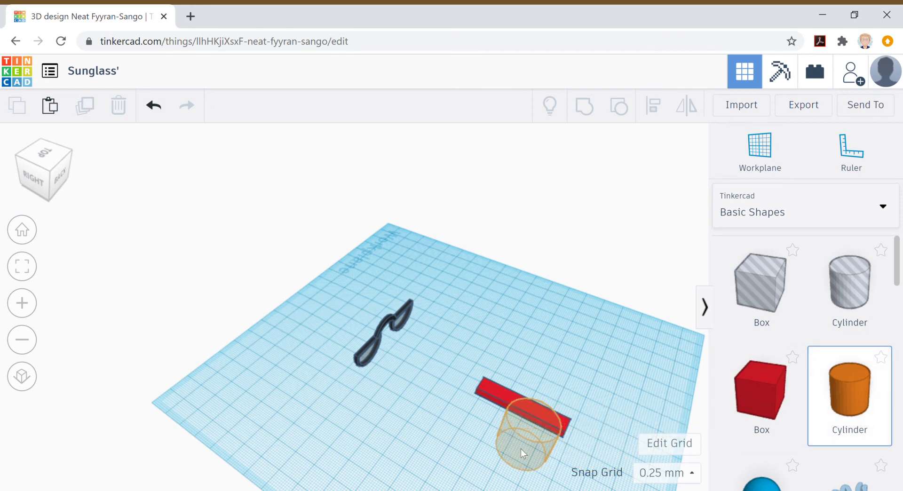
# Step: Place an orange cylinder at the red bar and set both of its base dimensions to 5 mm
pyautogui.click(555, 421)
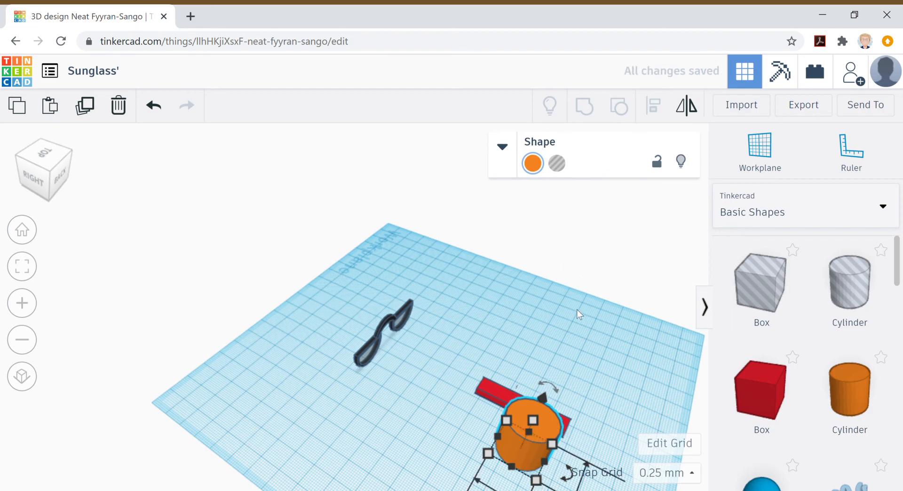
pyautogui.click(579, 347)
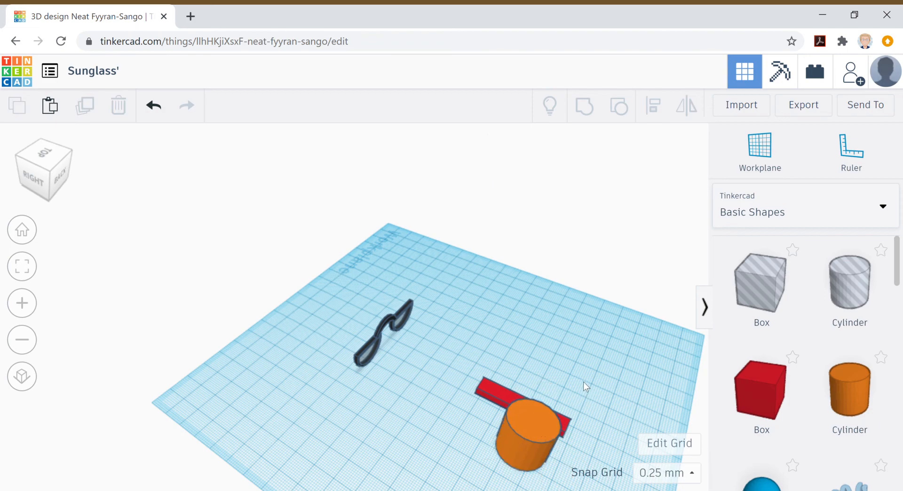
pyautogui.moveTo(589, 379); pyautogui.dragTo(530, 325, button='right')
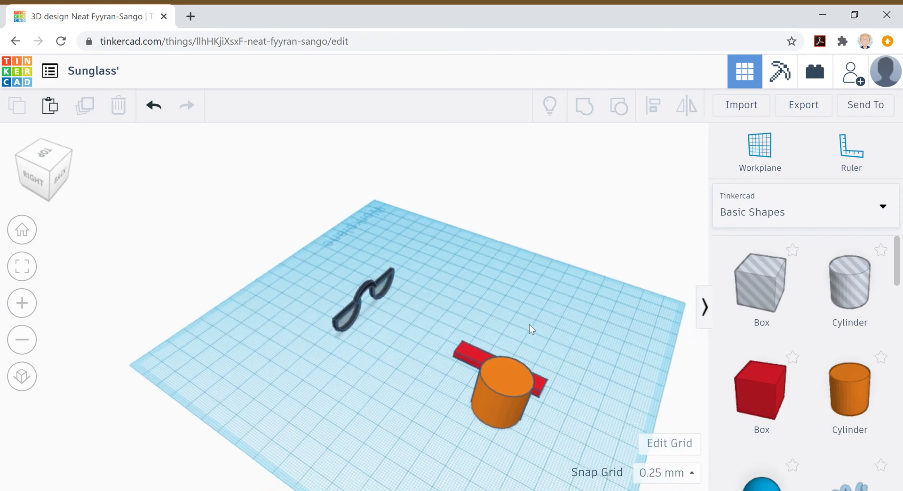
pyautogui.click(501, 377)
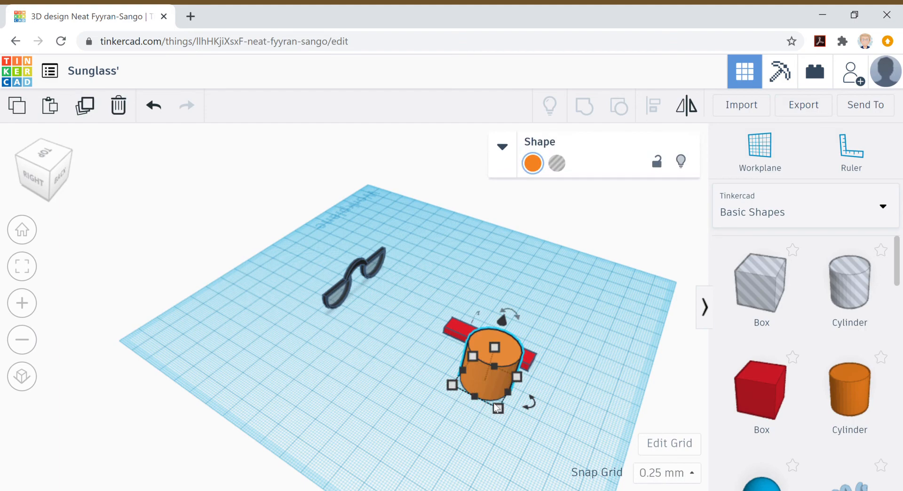
pyautogui.moveTo(498, 409)
pyautogui.click(431, 466)
pyautogui.write('5')
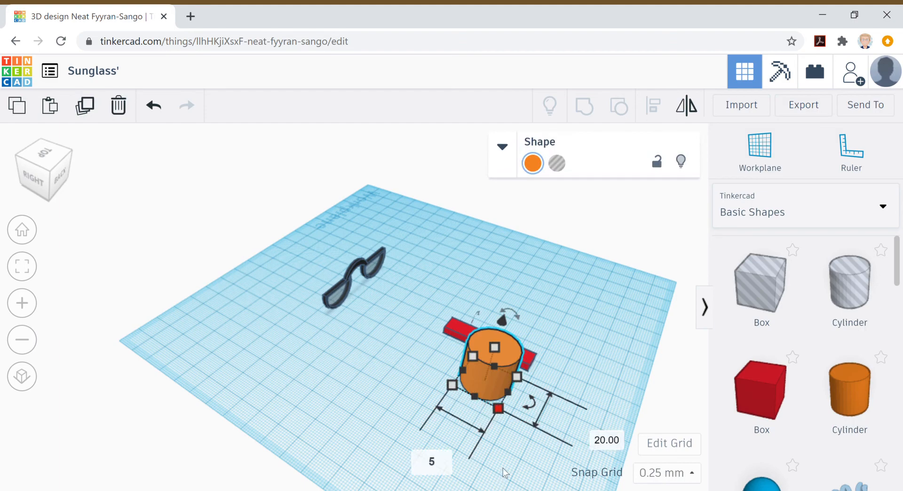
pyautogui.press('Return')
pyautogui.click(560, 423)
pyautogui.write('5')
pyautogui.press('Return')
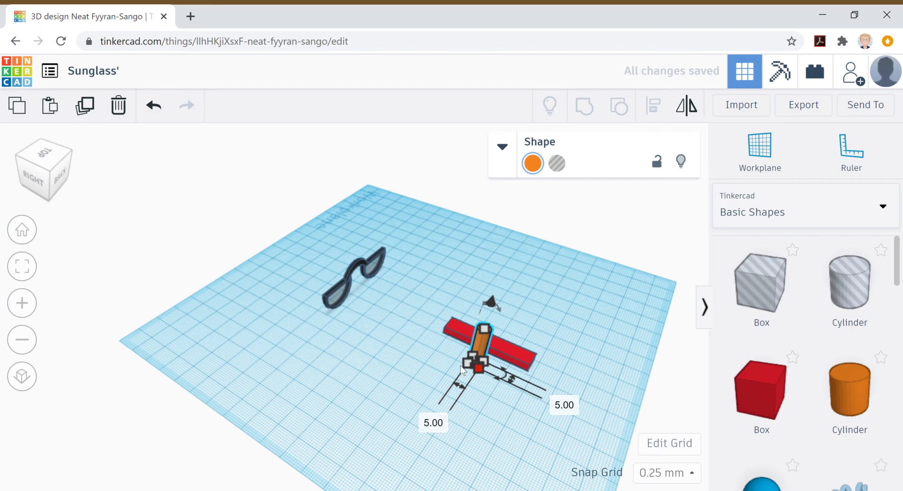
# Step: Widen the orange cylinder's base to 10 mm in the direction of the red bar's length
pyautogui.click(437, 426)
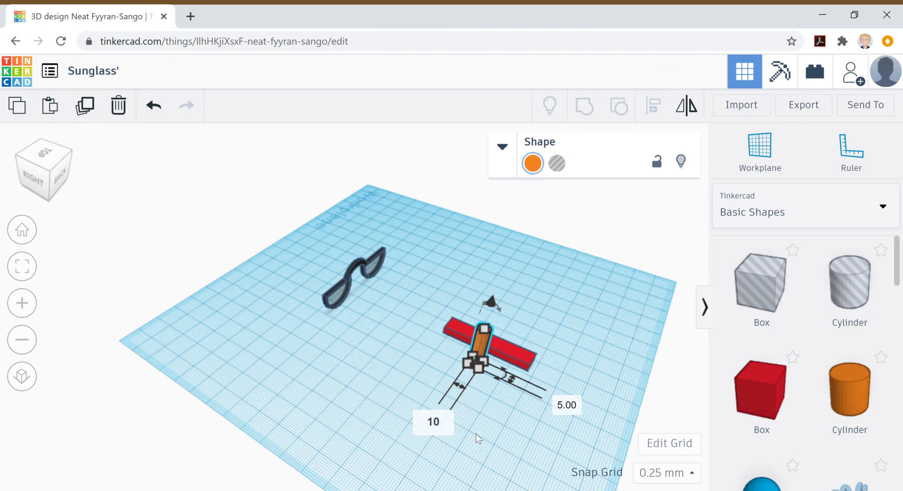
pyautogui.press('Return')
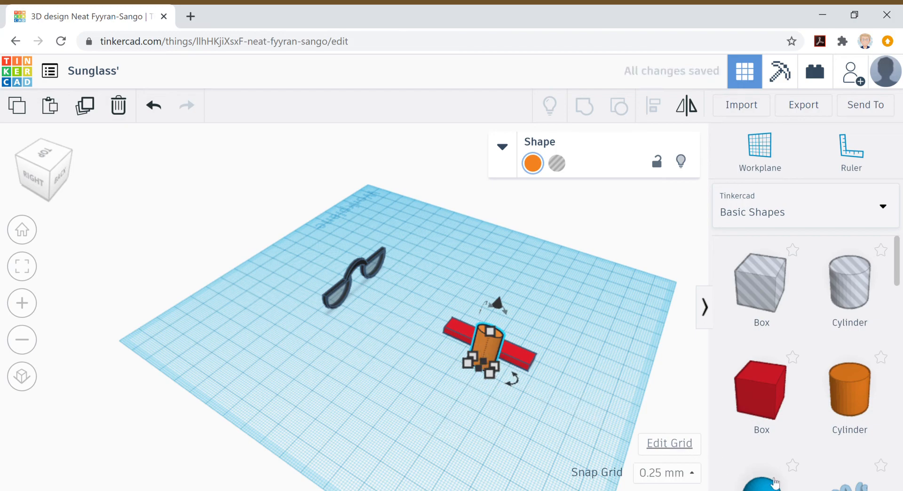
pyautogui.click(437, 376)
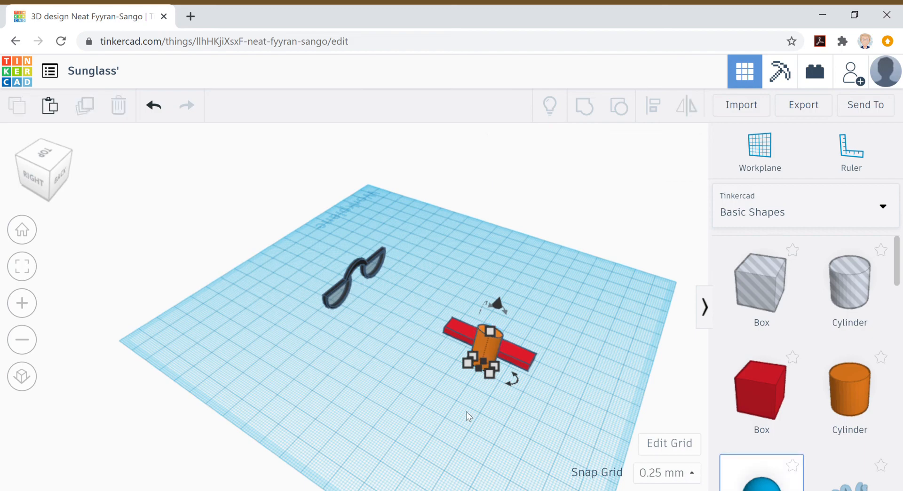
# Step: Place a blue sphere on the empty area of the workplane and stretch it to 25 mm parallel to the red bar
pyautogui.click(379, 393)
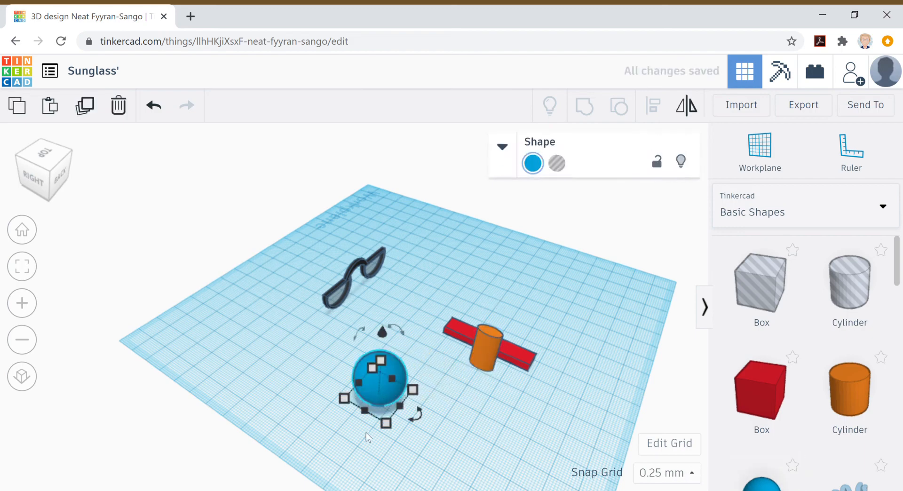
pyautogui.moveTo(389, 426)
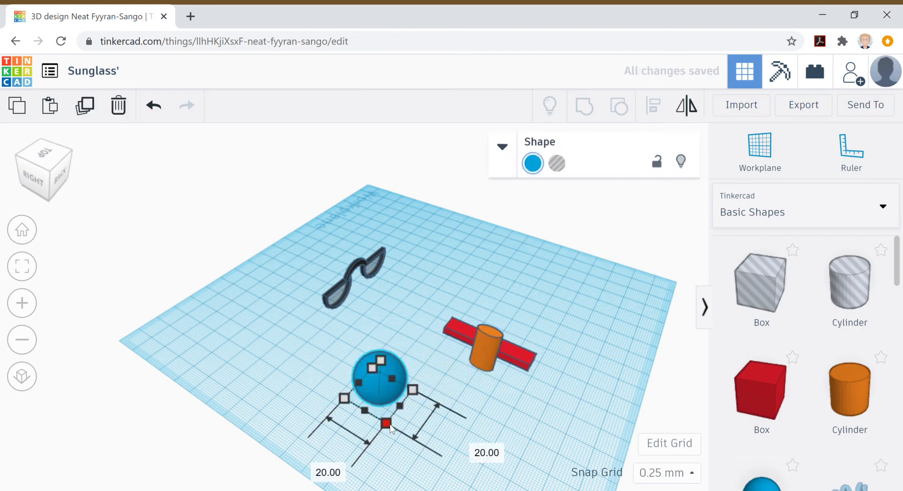
pyautogui.click(326, 473)
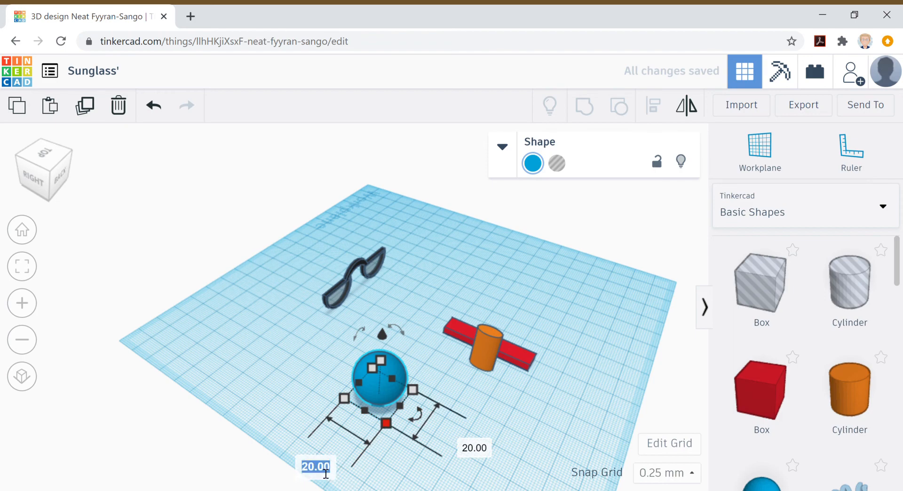
pyautogui.write('2')
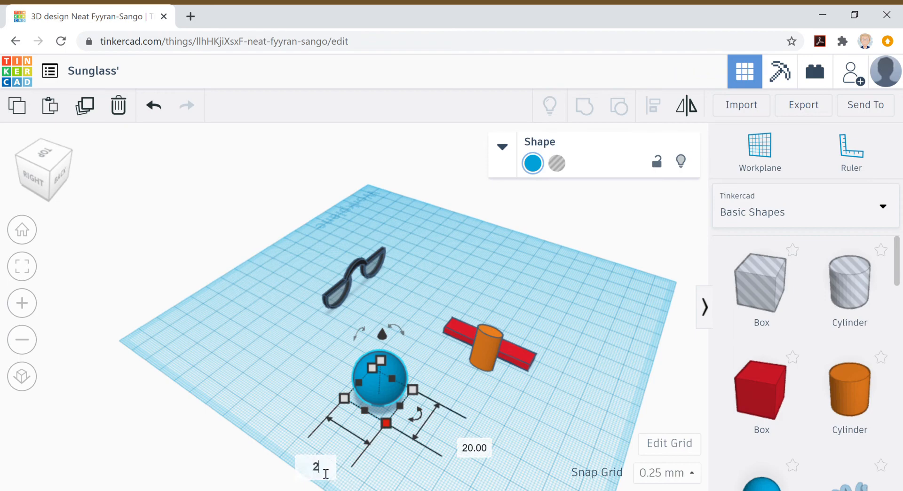
pyautogui.write('5')
pyautogui.press('Return')
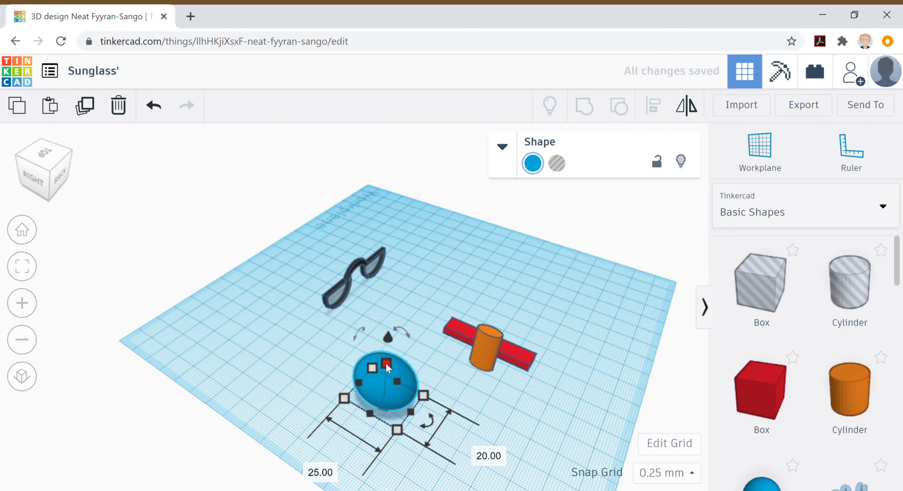
# Step: Set the blue sphere's height to 25 mm
pyautogui.moveTo(385, 363)
pyautogui.click(473, 383)
pyautogui.write('25')
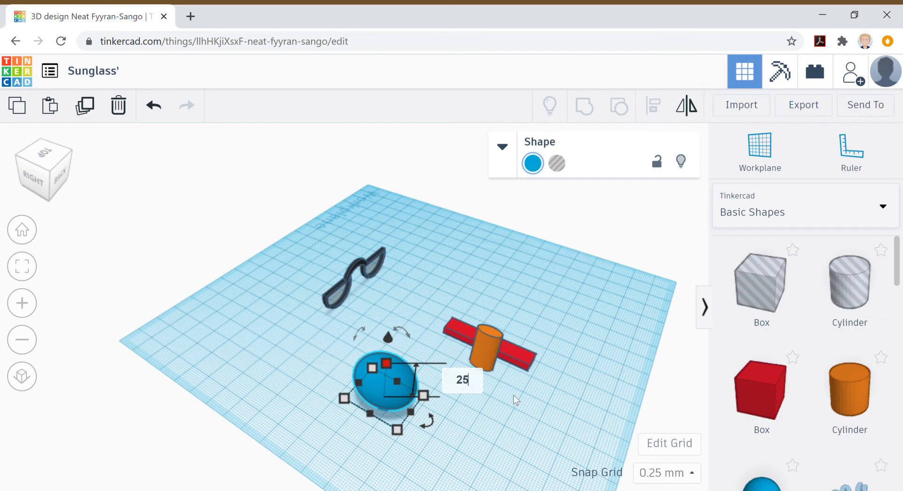
pyautogui.press('Return')
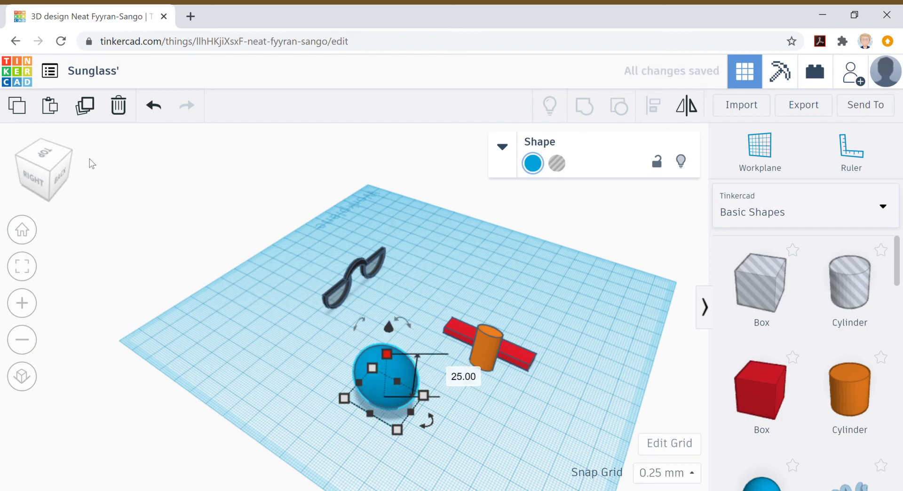
# Step: Delete the blue sphere from the workplane
pyautogui.moveTo(66, 155)
pyautogui.mouseDown()
pyautogui.moveTo(50, 157)
pyautogui.moveTo(58, 161)
pyautogui.mouseUp()
pyautogui.click(57, 161)
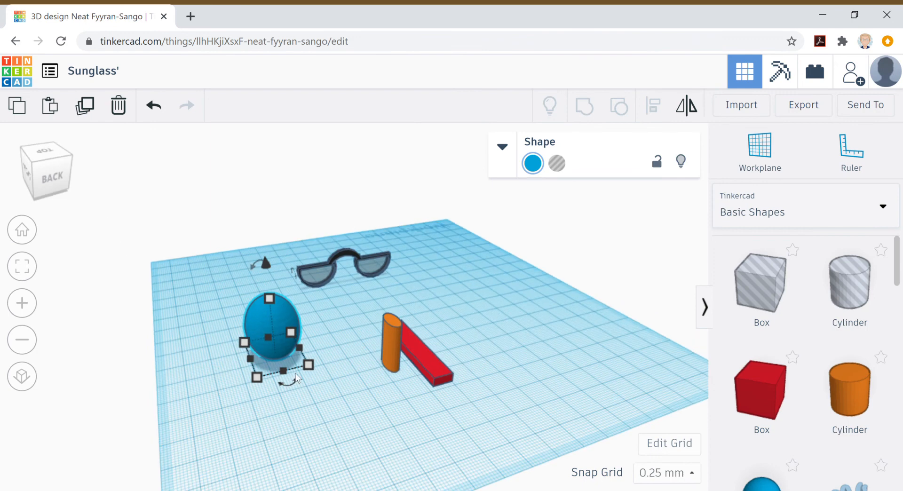
pyautogui.press('Delete')
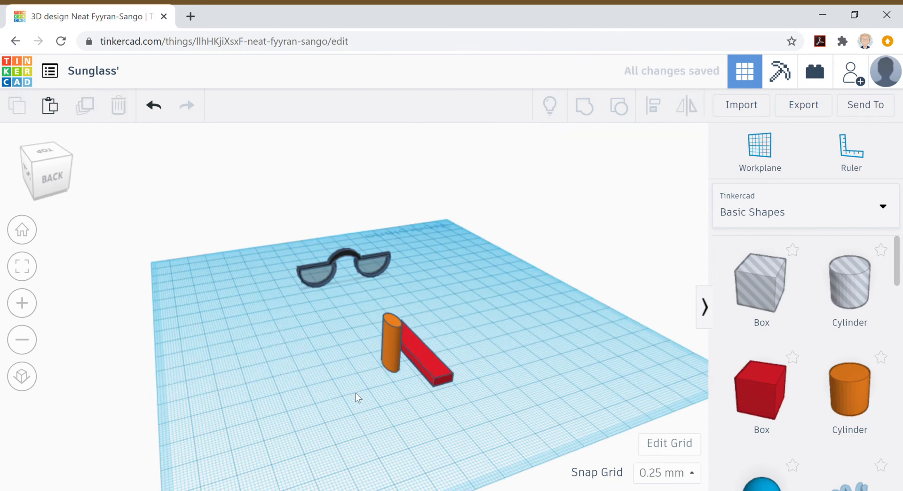
# Step: Set the orange cylinder's base dimension across the red bar to 10 mm, making the base 10 by 10 mm
pyautogui.click(383, 344)
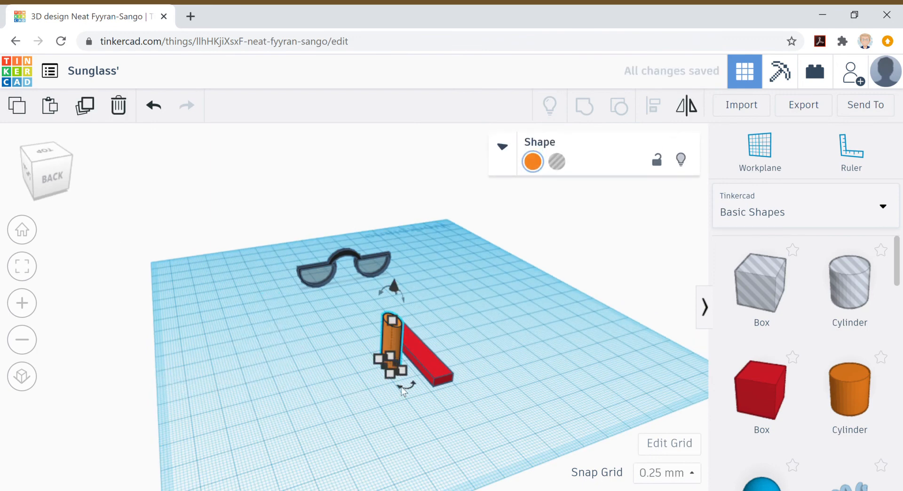
pyautogui.click(390, 374)
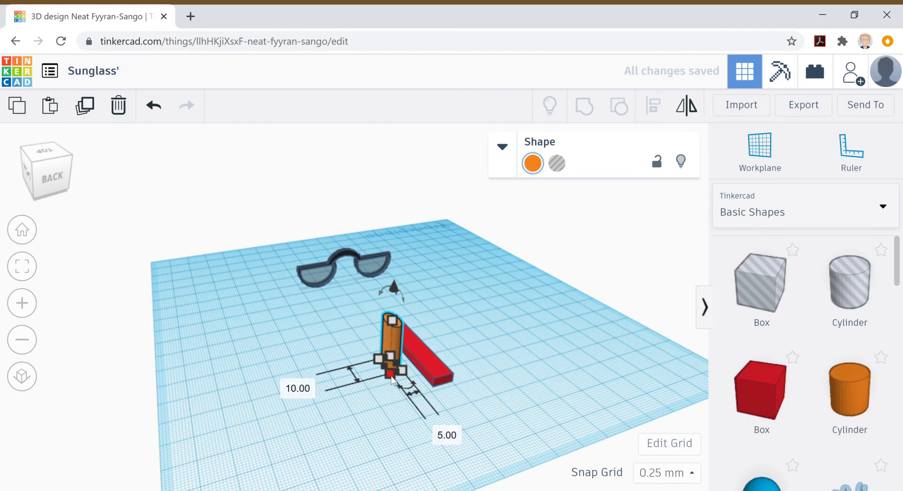
pyautogui.click(462, 441)
pyautogui.write('10')
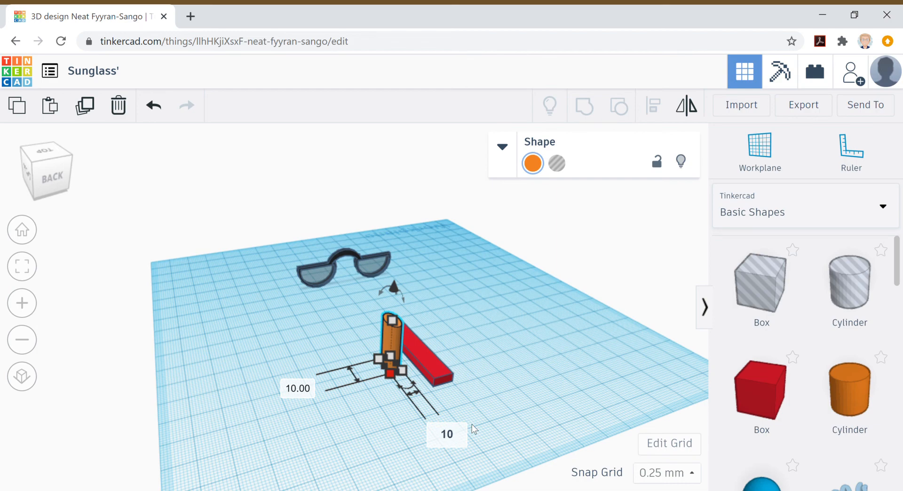
pyautogui.press('Return')
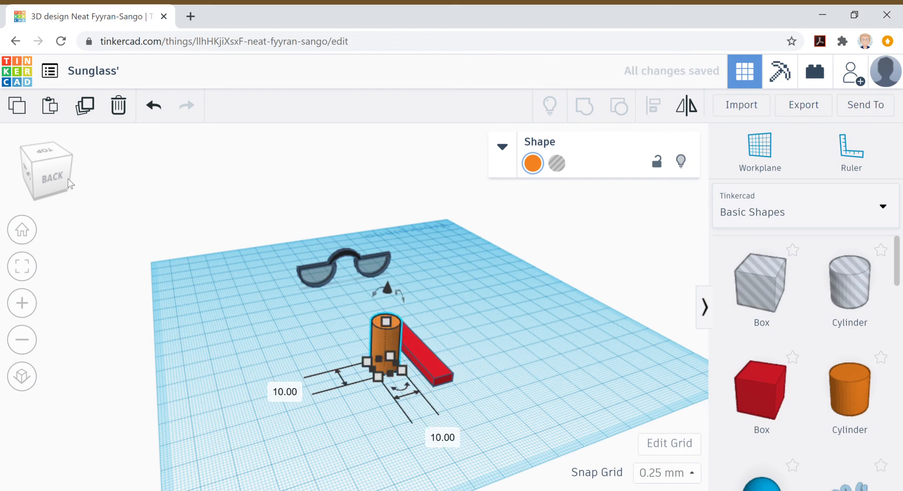
# Step: Move the orange cylinder along and into the red bar so that it overlaps the bar near the end farther from the glasses
pyautogui.moveTo(58, 182)
pyautogui.mouseDown()
pyautogui.moveTo(51, 194)
pyautogui.moveTo(61, 198)
pyautogui.mouseUp()
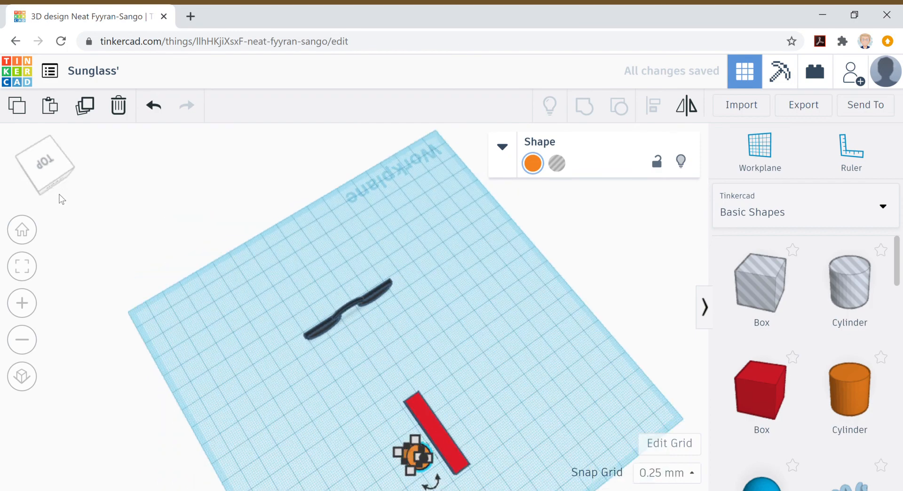
pyautogui.moveTo(273, 340); pyautogui.dragTo(238, 273, button='middle')
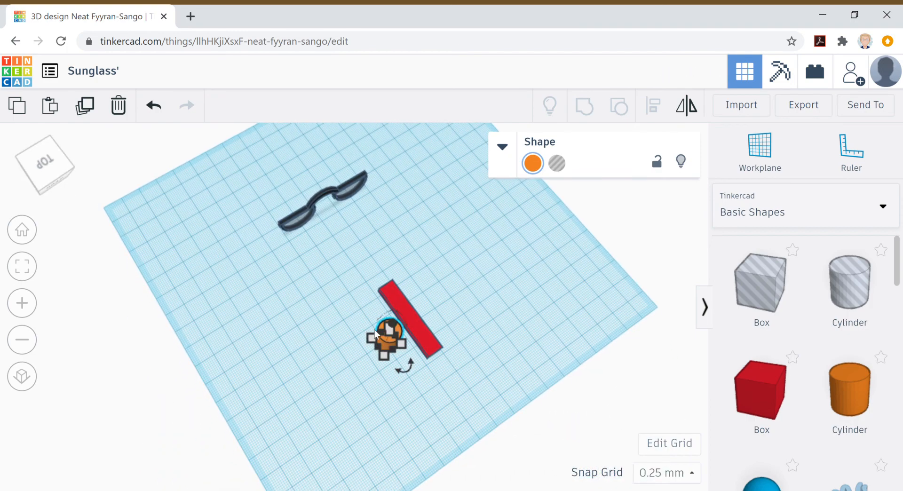
pyautogui.click(385, 339)
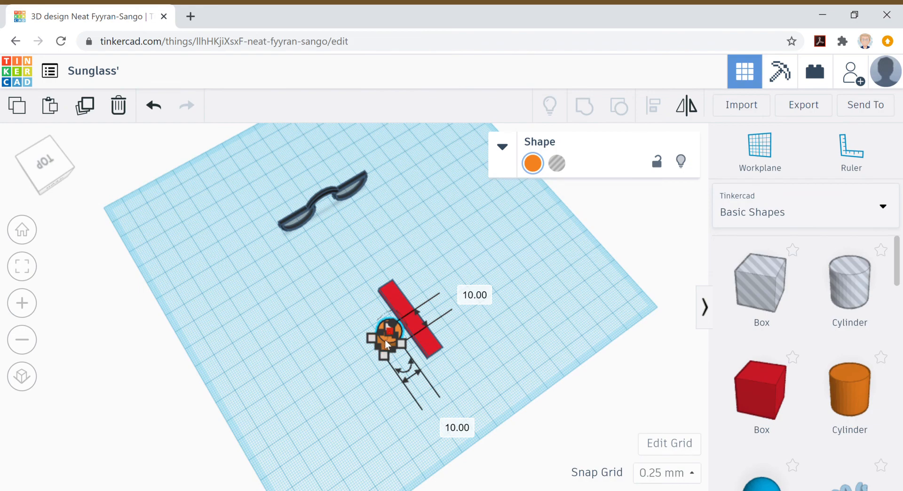
pyautogui.press('Down')
pyautogui.press('Down')
pyautogui.press('Down')
pyautogui.press('Down')
pyautogui.press('Down')
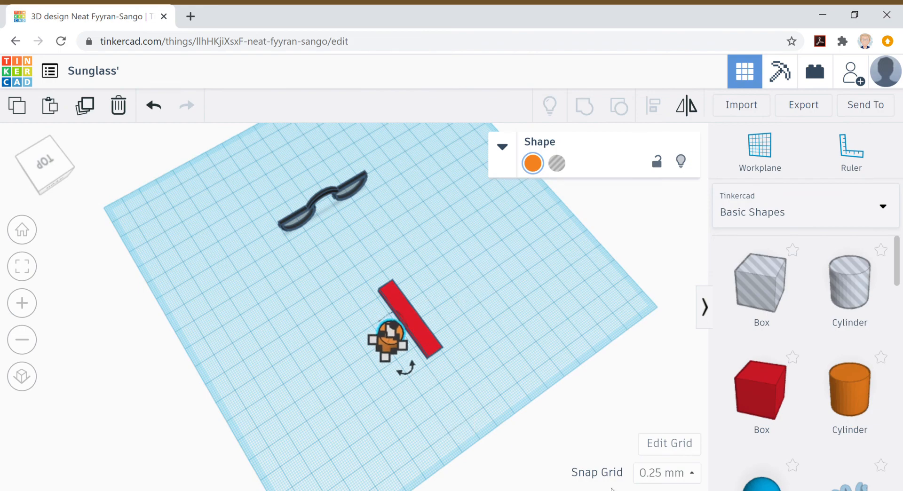
pyautogui.press('Right')
pyautogui.press('Right')
pyautogui.press('Right')
pyautogui.press('Right')
pyautogui.press('Right')
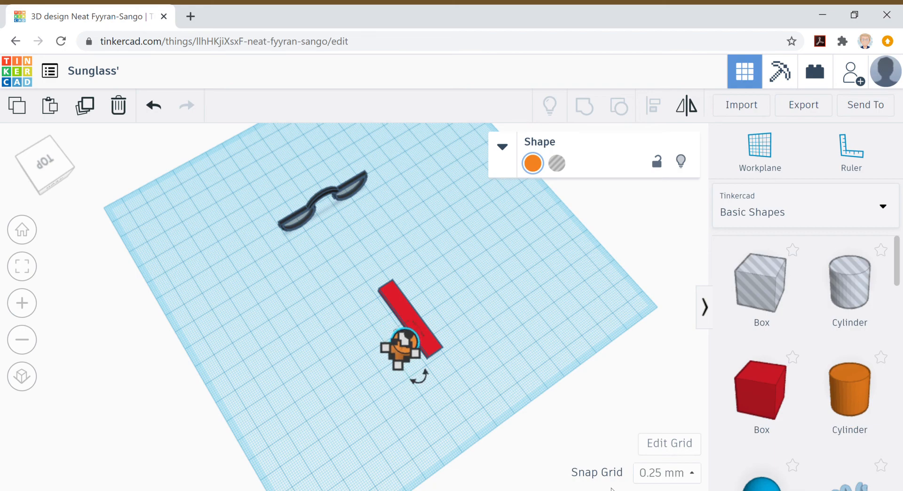
pyautogui.press('Right')
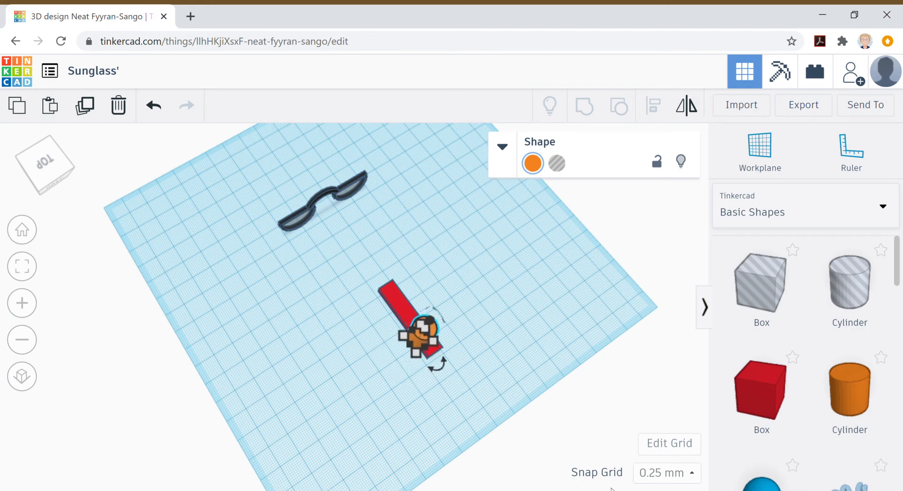
pyautogui.press('Down')
pyautogui.press('Down')
pyautogui.press('Down')
pyautogui.press('Down')
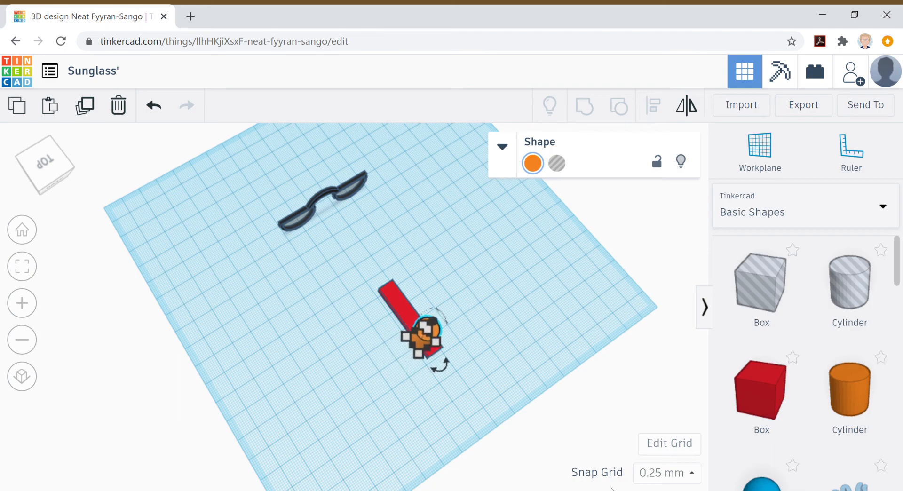
pyautogui.press('Left')
pyautogui.press('Left')
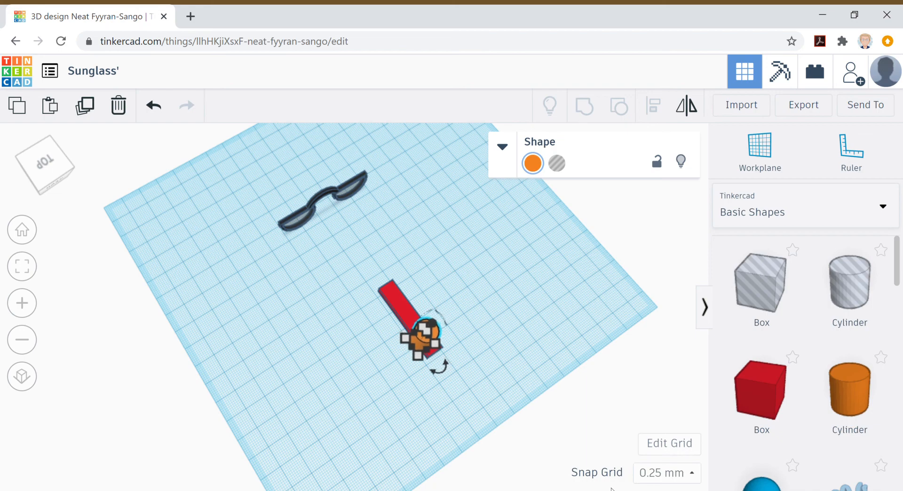
# Step: Fine-tune the orange cylinder's position near the red bar's end, viewed from above, with part of it outside one long side
pyautogui.click(49, 159)
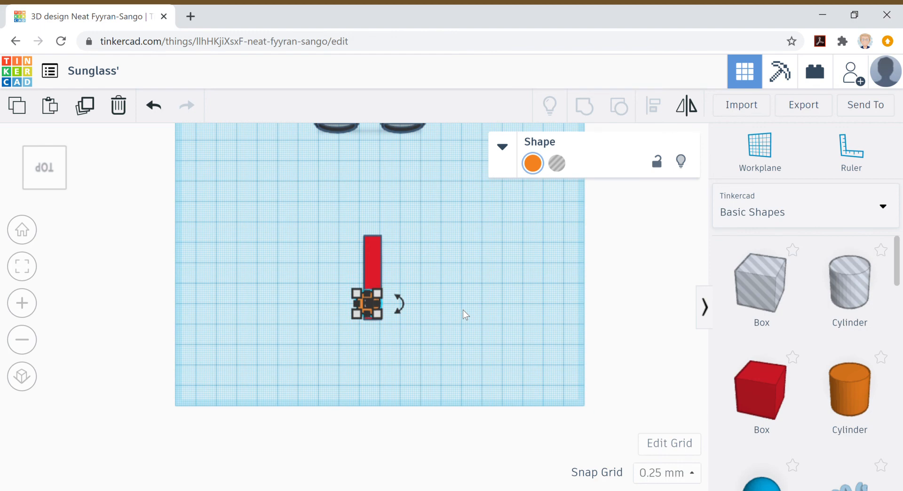
pyautogui.press('Down')
pyautogui.press('Down')
pyautogui.press('Down')
pyautogui.press('Down')
pyautogui.press('Down')
pyautogui.press('Down')
pyautogui.press('Up')
pyautogui.press('Up')
pyautogui.press('Up')
pyautogui.press('Up')
pyautogui.press('Up')
# Step: Turn the orange cylinder into a hole and group it with the red bar to cut a rounded notch
pyautogui.click(558, 163)
pyautogui.moveTo(299, 214); pyautogui.dragTo(429, 327)
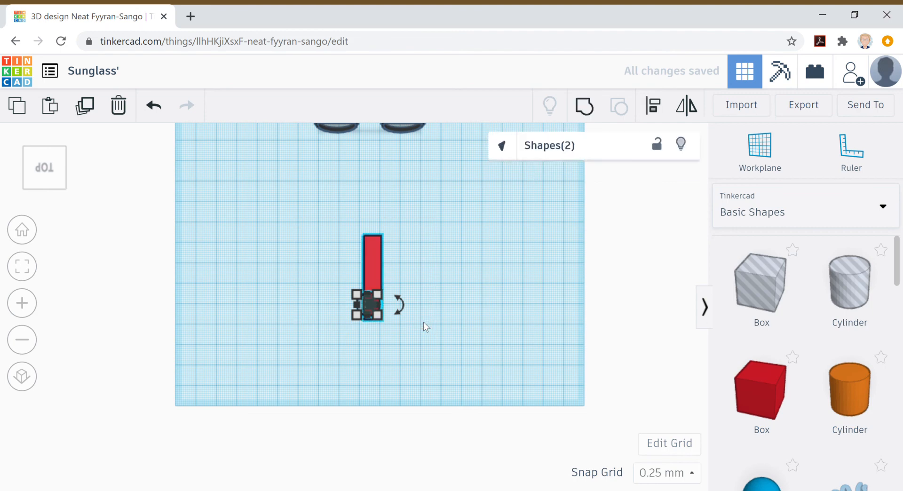
pyautogui.click(585, 106)
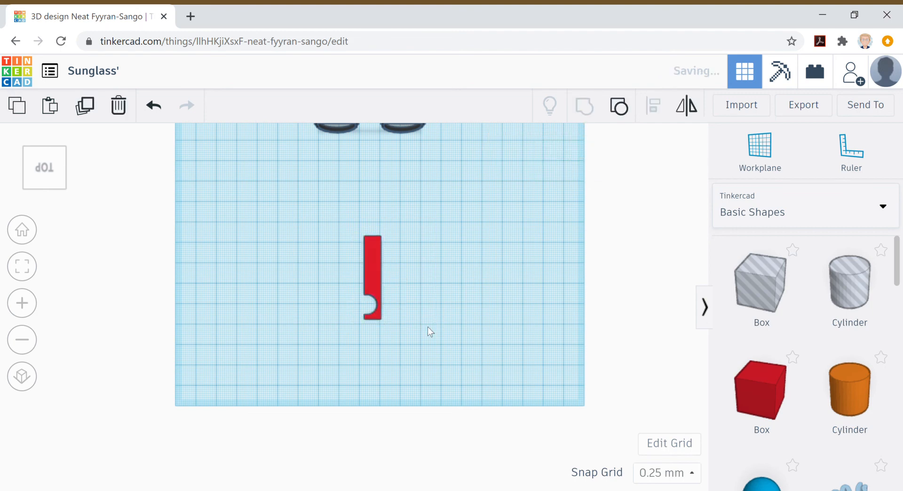
pyautogui.click(397, 306)
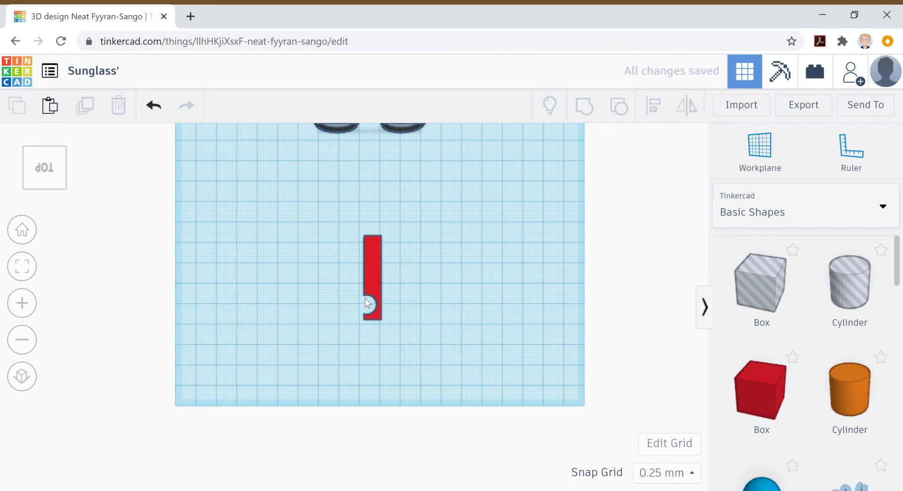
# Step: Recolour the notched red bar with the black preset
pyautogui.click(374, 264)
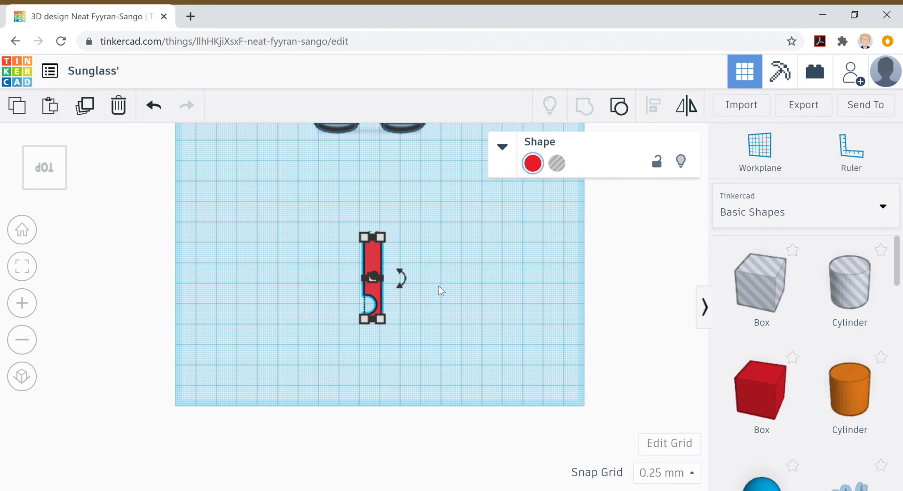
pyautogui.click(533, 164)
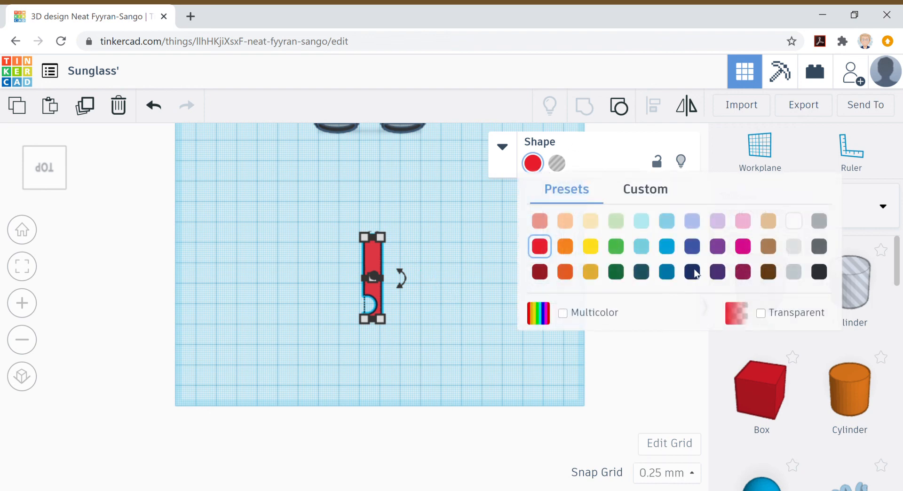
pyautogui.click(819, 272)
pyautogui.moveTo(374, 280)
pyautogui.mouseDown()
pyautogui.moveTo(330, 267)
pyautogui.moveTo(391, 230)
pyautogui.moveTo(378, 233)
pyautogui.moveTo(350, 279)
pyautogui.moveTo(374, 271)
pyautogui.mouseUp()
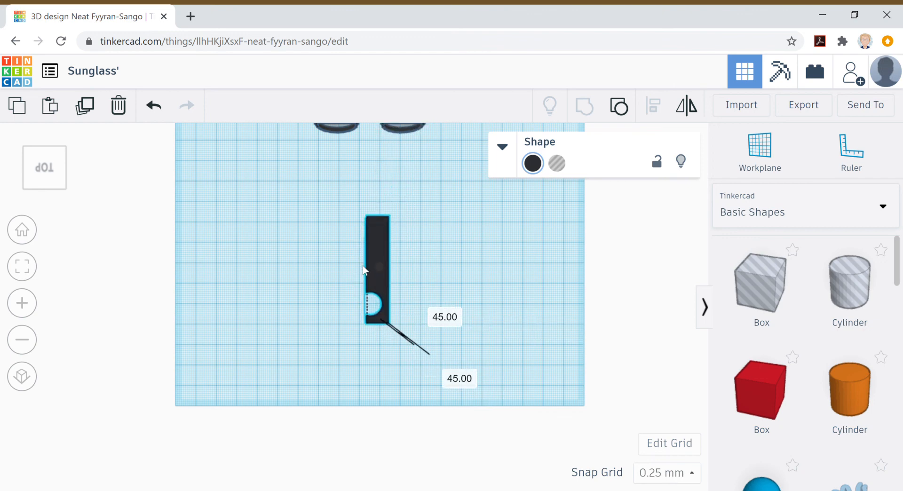
pyautogui.click(465, 385)
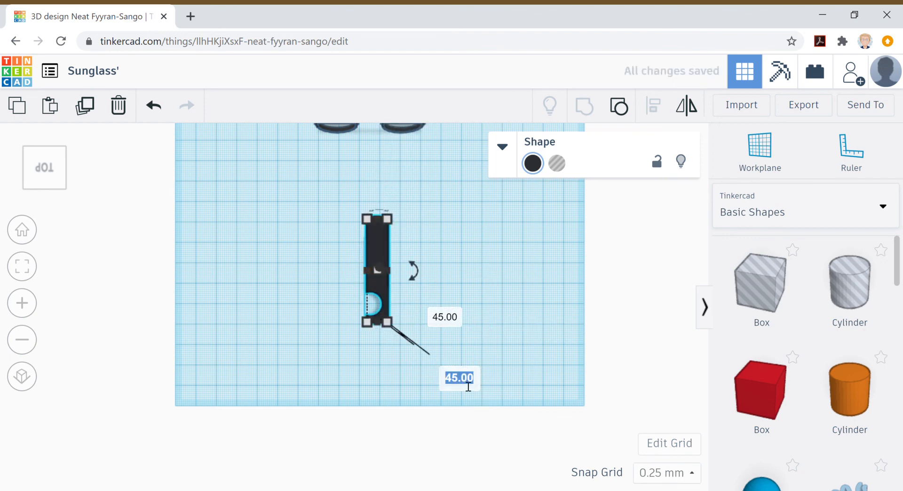
pyautogui.write('0')
pyautogui.press('Return')
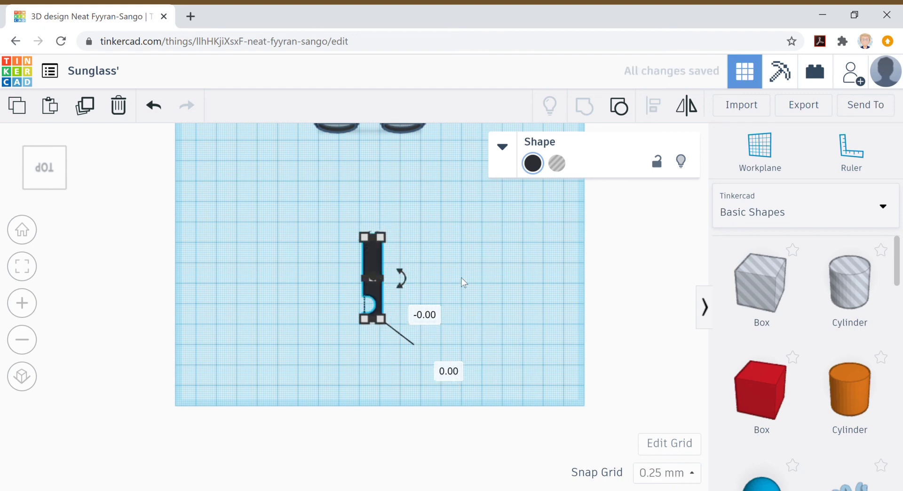
pyautogui.click(428, 282)
# Step: Move the notched bar about 30 mm sideways and 19 mm toward the glasses, and rotate it 90° about its long axis onto its edge
pyautogui.moveTo(370, 284); pyautogui.dragTo(308, 244)
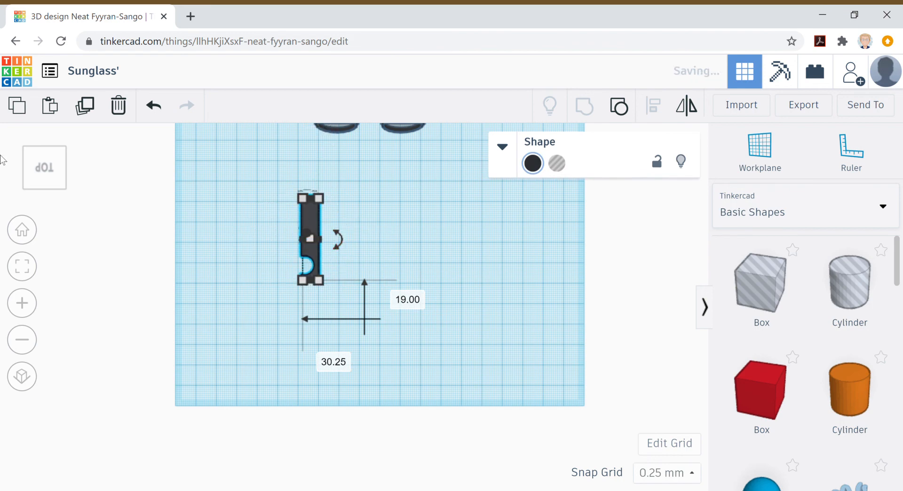
pyautogui.click(44, 166)
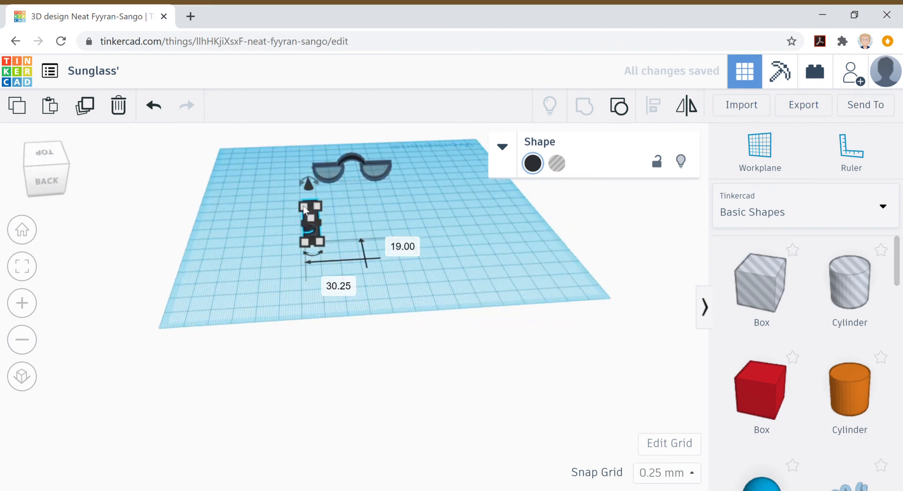
pyautogui.moveTo(317, 182); pyautogui.dragTo(316, 182)
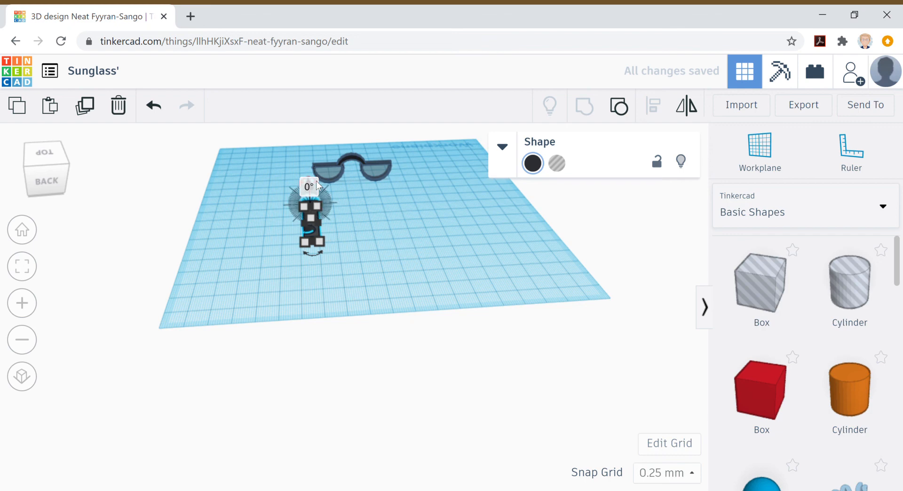
pyautogui.write('90')
pyautogui.press('Return')
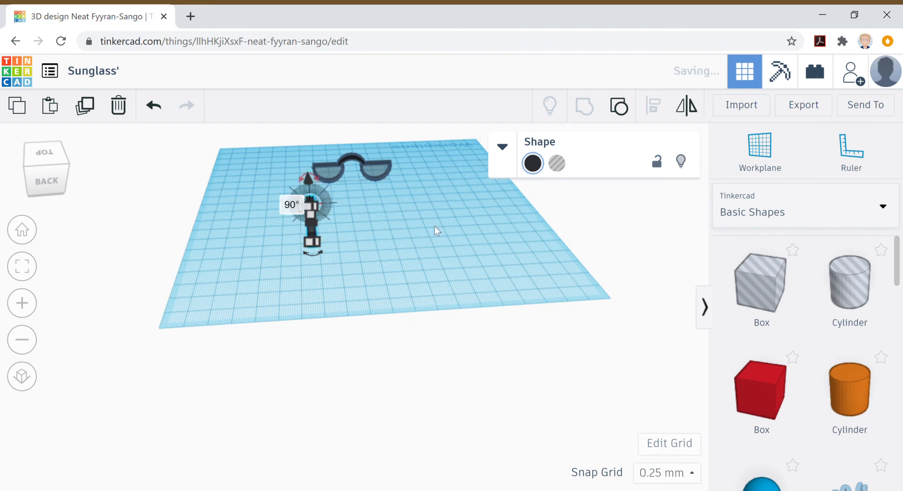
# Step: Move the notched black bar about 24 mm closer to one end of the glasses frame and set its width to 1 mm
pyautogui.click(388, 227)
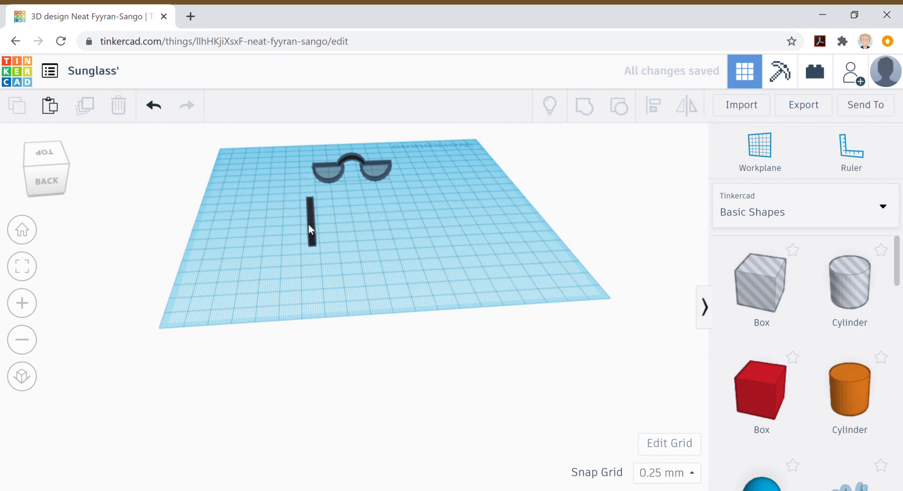
pyautogui.moveTo(318, 216); pyautogui.dragTo(320, 210)
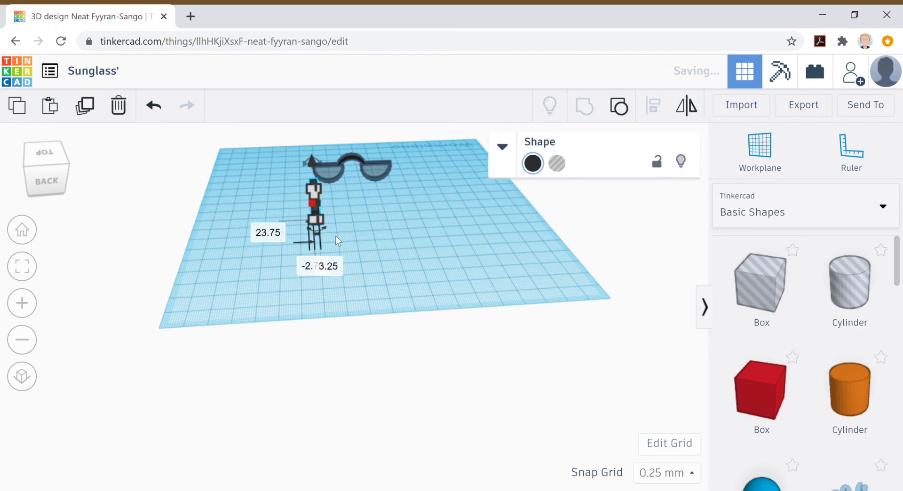
pyautogui.click(311, 220)
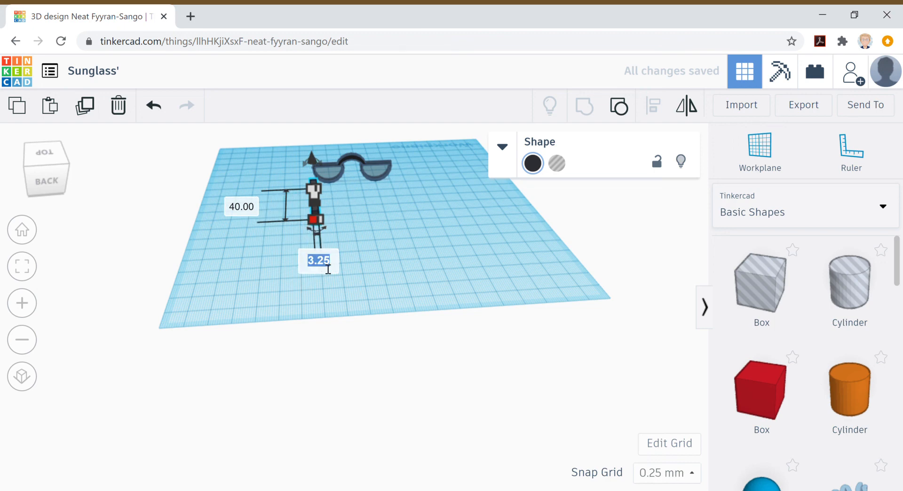
pyautogui.write('1')
pyautogui.press('Return')
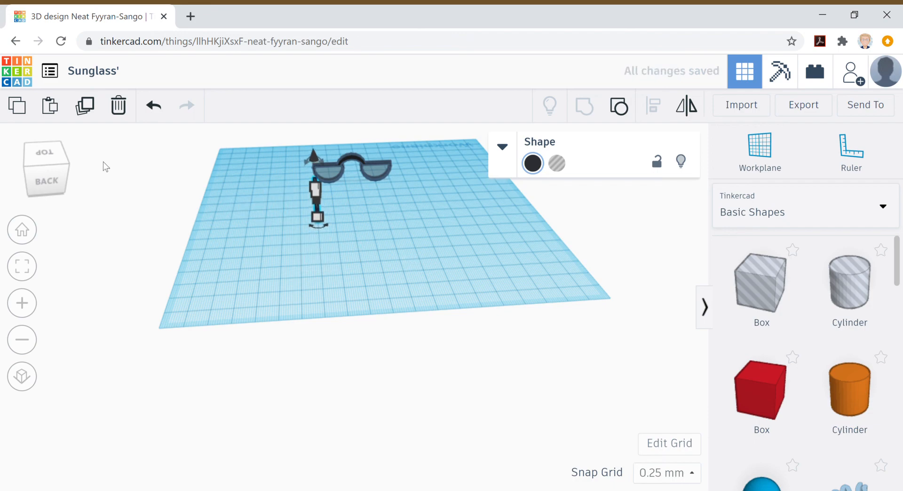
pyautogui.moveTo(49, 165); pyautogui.dragTo(75, 176)
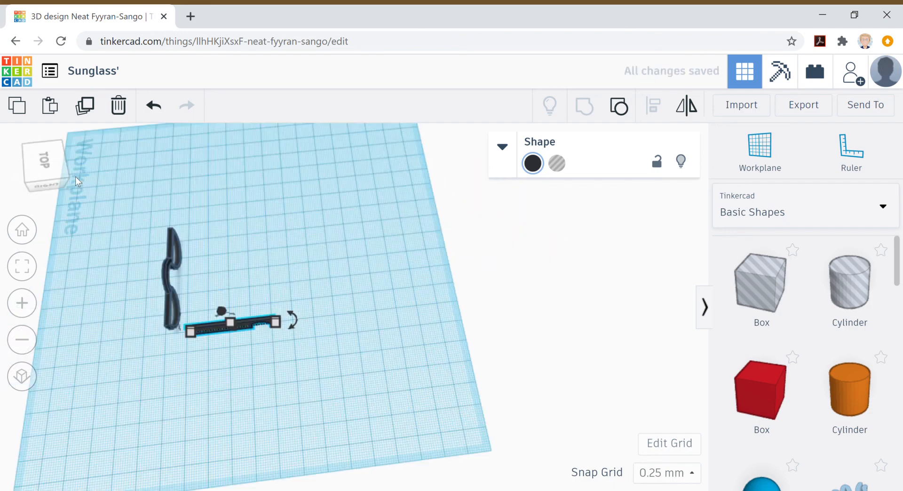
pyautogui.click(75, 173)
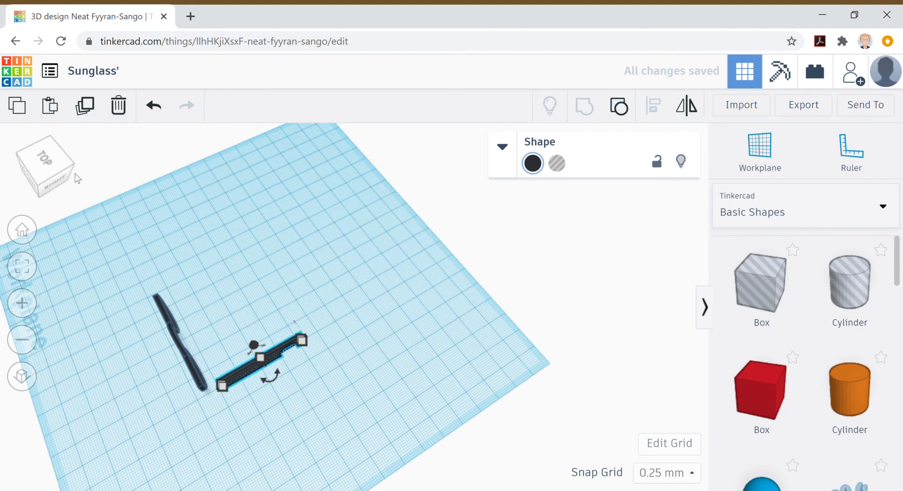
# Step: Move the notched black temple arm up to the glasses frame so its end meets the frame's outer end
pyautogui.press('Up')
pyautogui.press('Up')
pyautogui.press('Up')
pyautogui.press('Up')
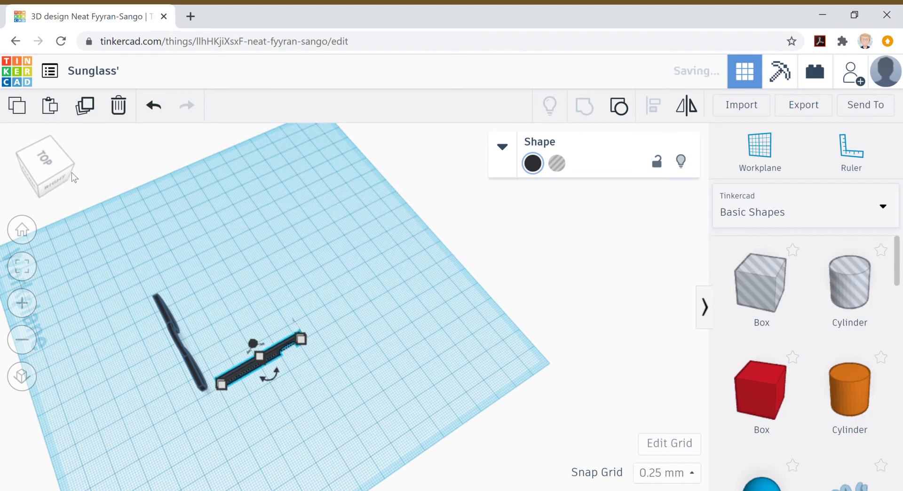
pyautogui.press('Up')
pyautogui.press('Up')
pyautogui.press('Left')
pyautogui.press('Left')
pyautogui.press('Left')
pyautogui.press('Left')
pyautogui.press('Left')
pyautogui.press('Left')
pyautogui.press('Left')
pyautogui.press('Left')
pyautogui.press('Left')
pyautogui.press('Left')
pyautogui.press('Left')
pyautogui.press('Left')
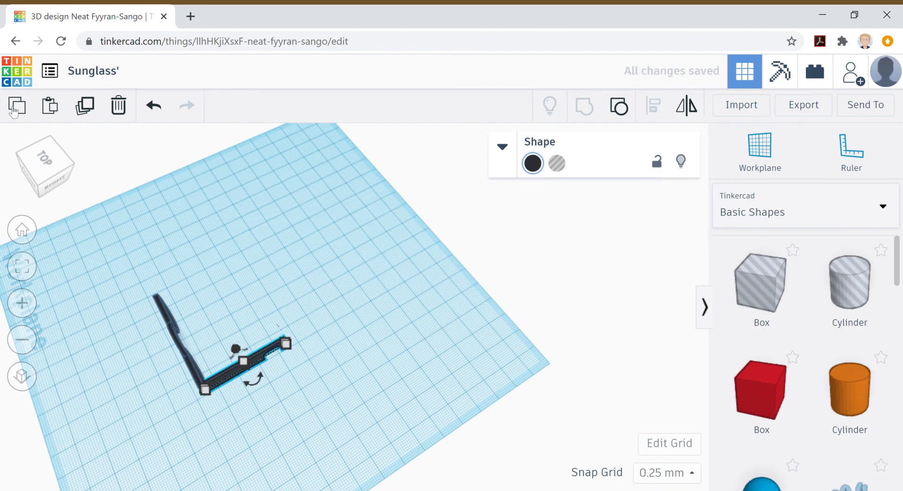
# Step: Shift the temple arm sideways to line up with the outer edge of the nearest lens rim
pyautogui.moveTo(37, 157); pyautogui.dragTo(57, 160)
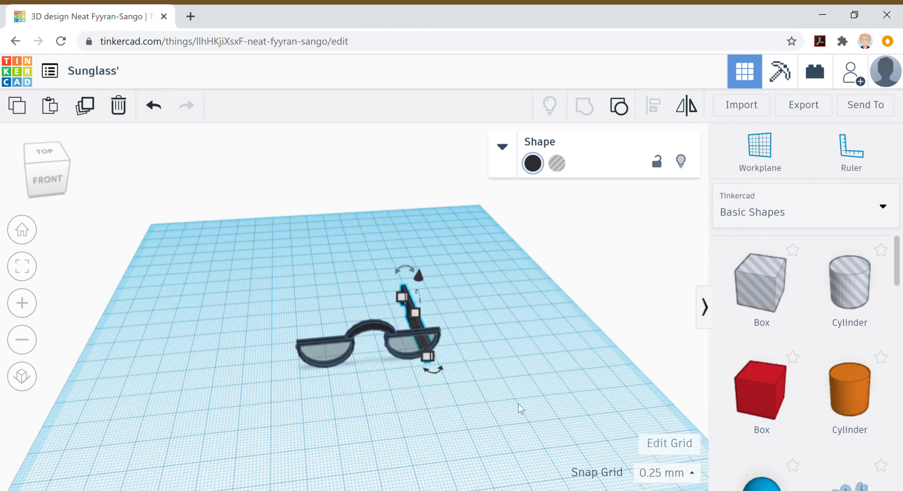
pyautogui.press('Right')
pyautogui.press('Right')
pyautogui.press('Right')
pyautogui.press('Right')
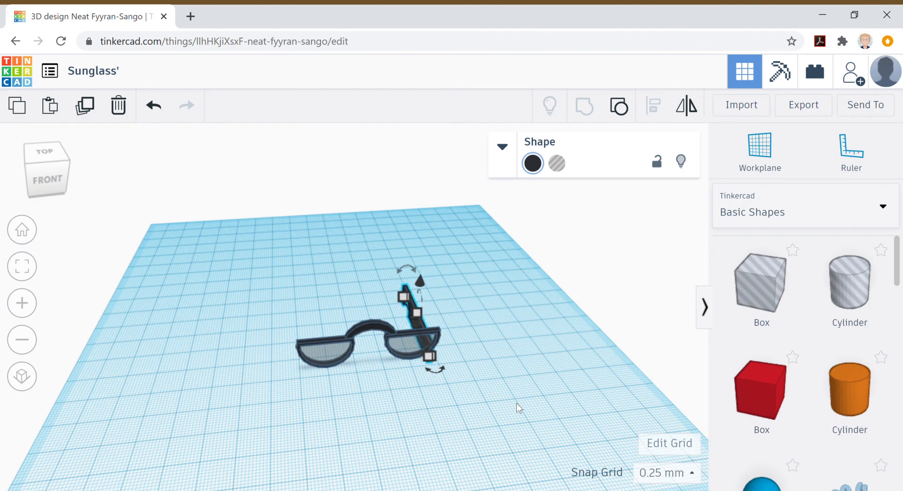
pyautogui.press('Right')
pyautogui.press('Right')
pyautogui.press('Right')
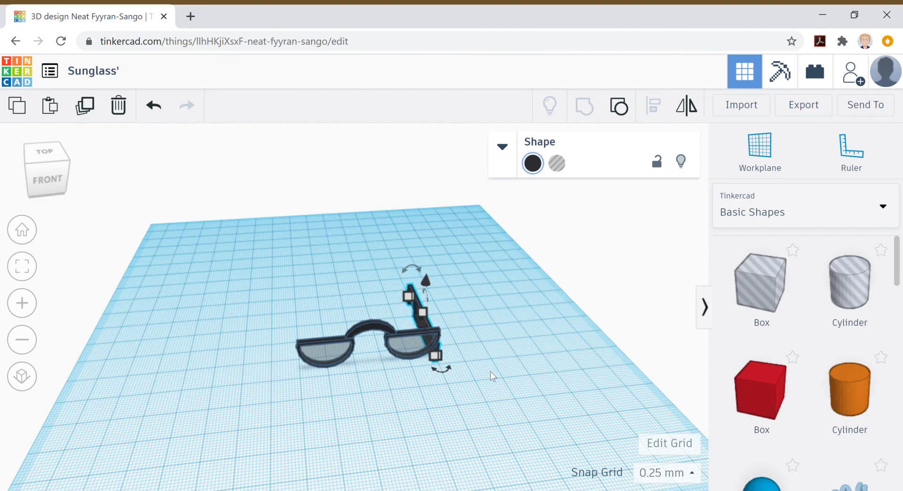
# Step: Raise the temple arm by 4.5 mm so it sits level with the upper part of the frame
pyautogui.moveTo(428, 271); pyautogui.dragTo(422, 263)
pyautogui.click(511, 360)
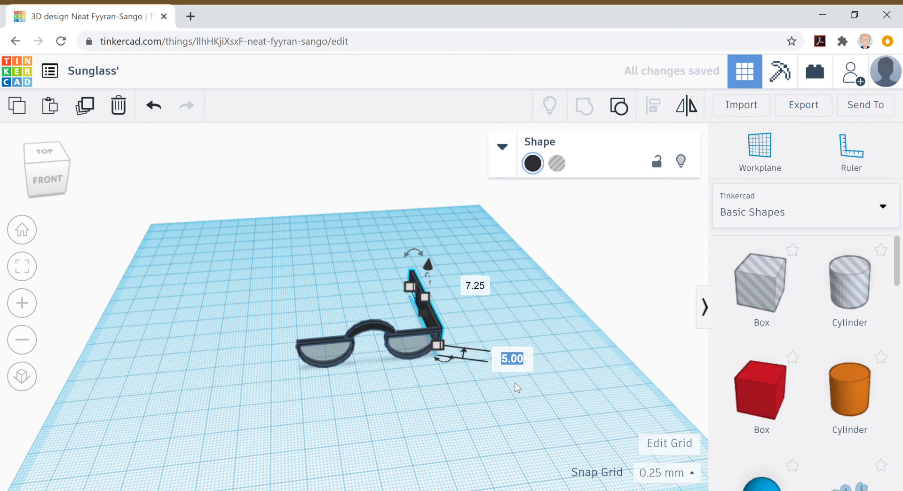
pyautogui.write('4')
pyautogui.press('Return')
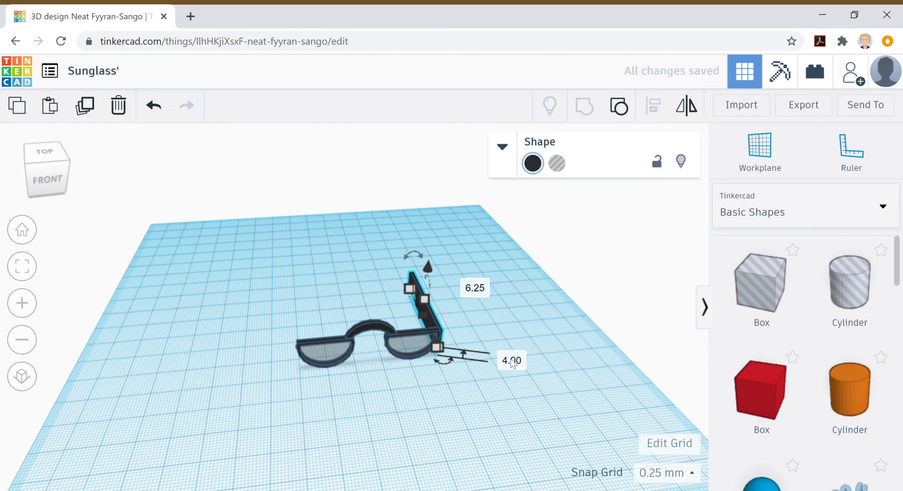
pyautogui.click(514, 361)
pyautogui.write('4.5')
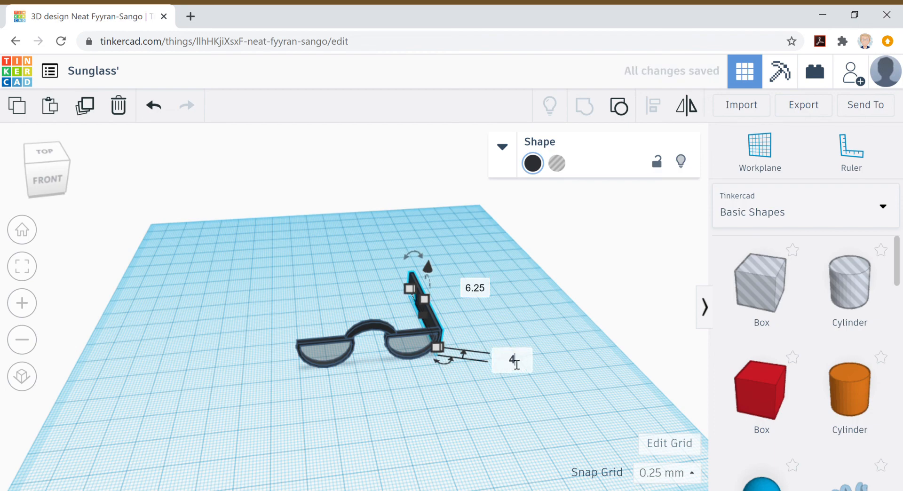
pyautogui.press('Return')
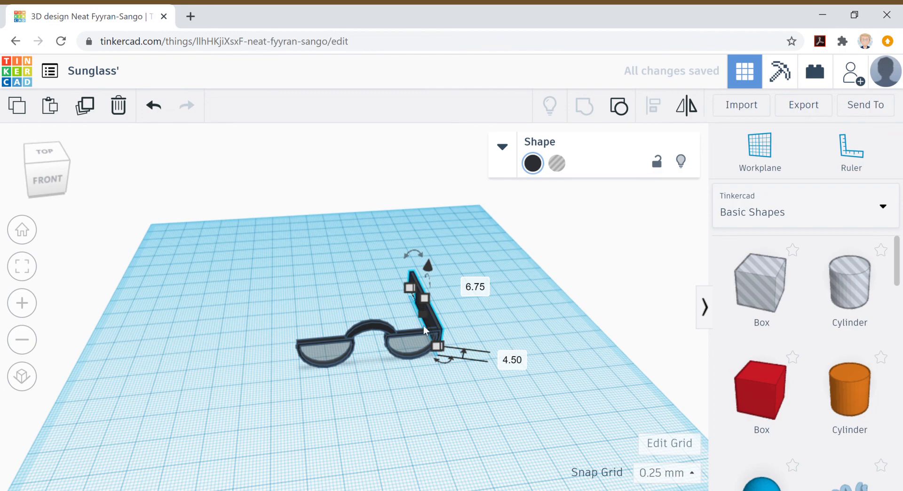
# Step: Duplicate the temple arm and move the copy across to the outer edge of the opposite lens rim
pyautogui.click(89, 109)
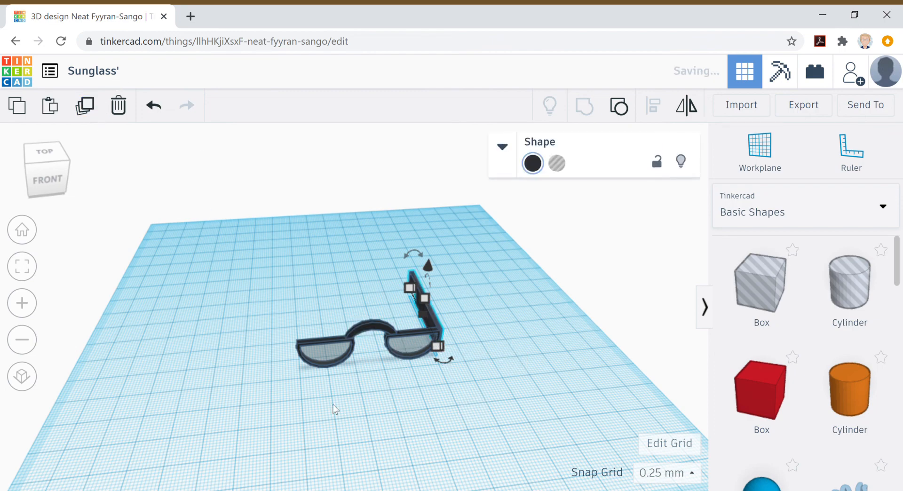
pyautogui.press('Left')
pyautogui.press('Left')
pyautogui.press('Left')
pyautogui.press('Left')
pyautogui.press('Left')
pyautogui.press('Left')
pyautogui.press('Left')
pyautogui.press('Left')
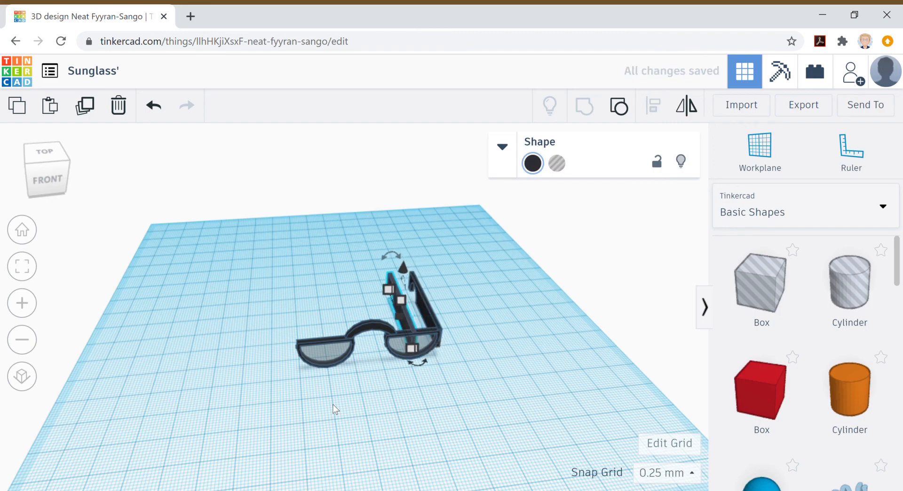
pyautogui.press('Left')
pyautogui.press('Left')
pyautogui.press('Left')
pyautogui.press('Left')
pyautogui.press('Left')
pyautogui.press('Left')
pyautogui.press('Left')
pyautogui.press('Left')
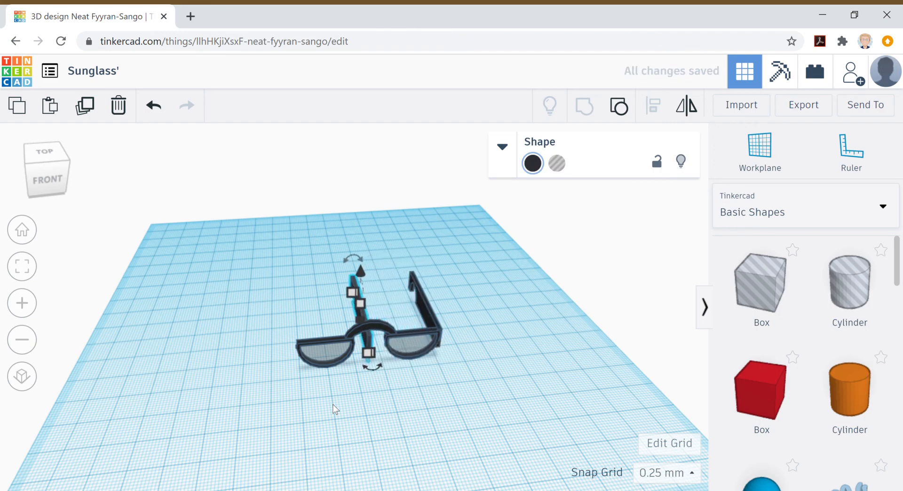
pyautogui.press('Left')
pyautogui.press('Left')
pyautogui.press('Left')
pyautogui.press('Left')
pyautogui.press('Left')
pyautogui.press('Left')
pyautogui.press('Left')
pyautogui.press('Left')
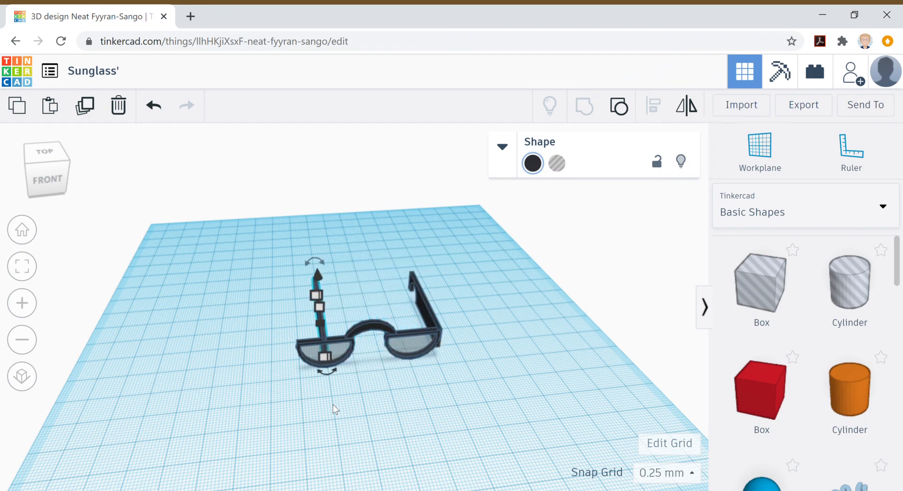
pyautogui.press('Left')
pyautogui.press('Left')
pyautogui.press('Left')
pyautogui.click(389, 382)
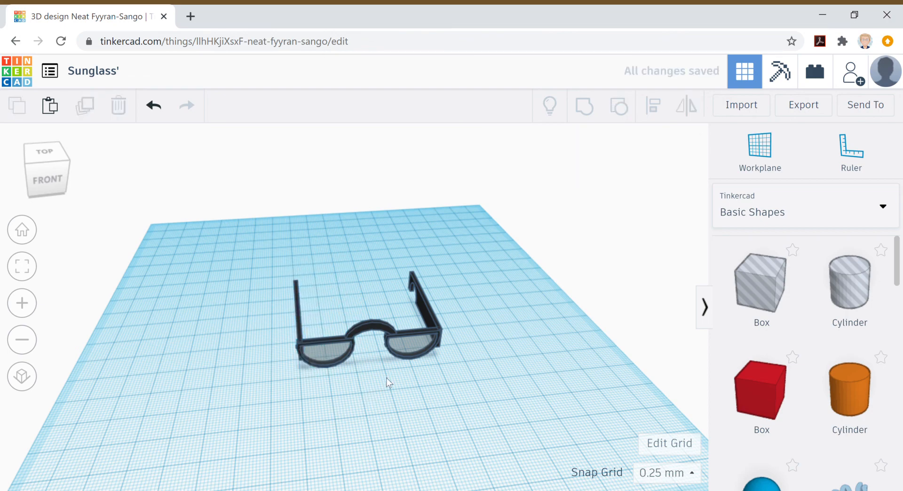
pyautogui.click(301, 330)
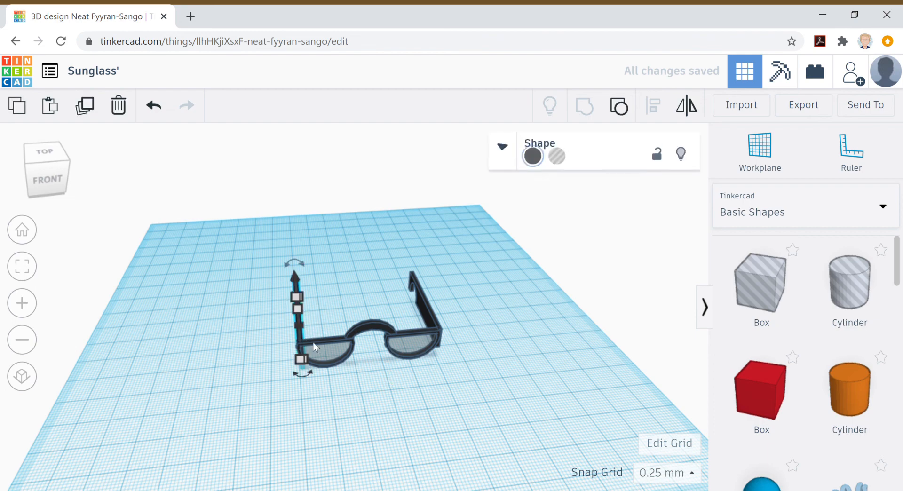
pyautogui.click(386, 413)
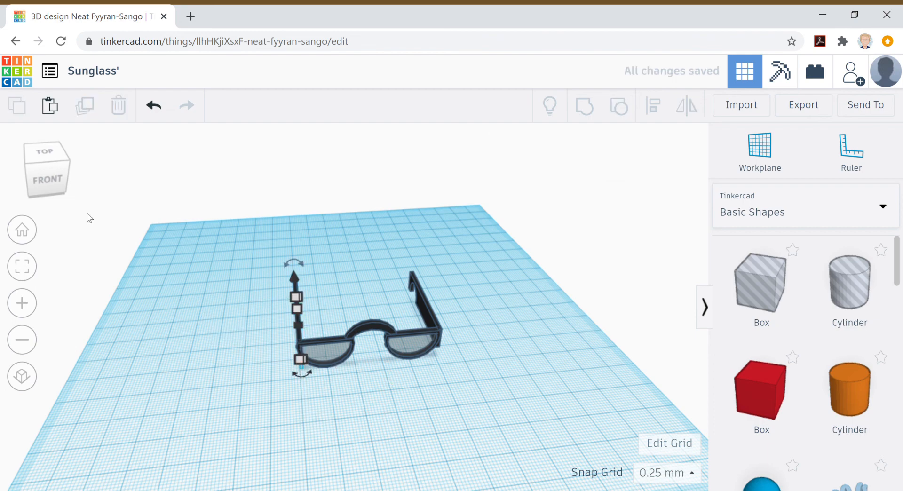
# Step: Start creating a custom Shapes Collection shape from all five sunglasses parts and turn its preview to face the front
pyautogui.moveTo(55, 174)
pyautogui.mouseDown()
pyautogui.moveTo(63, 176)
pyautogui.moveTo(64, 163)
pyautogui.moveTo(63, 174)
pyautogui.mouseUp()
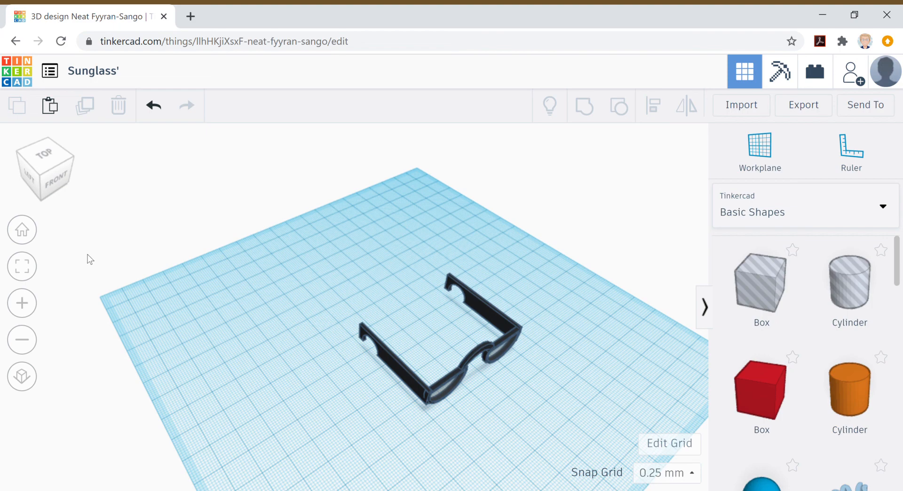
pyautogui.scroll(-10, 774, 233)
pyautogui.scroll(10, 781, 255)
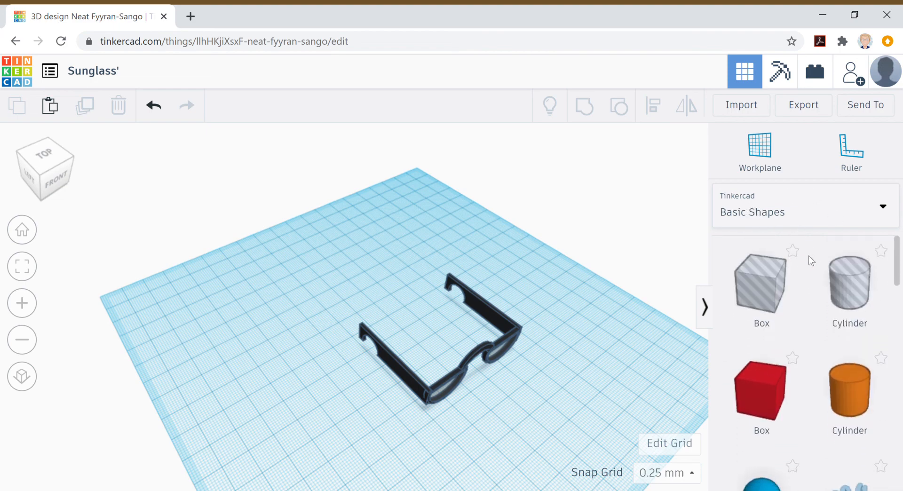
pyautogui.scroll(-9, 802, 373)
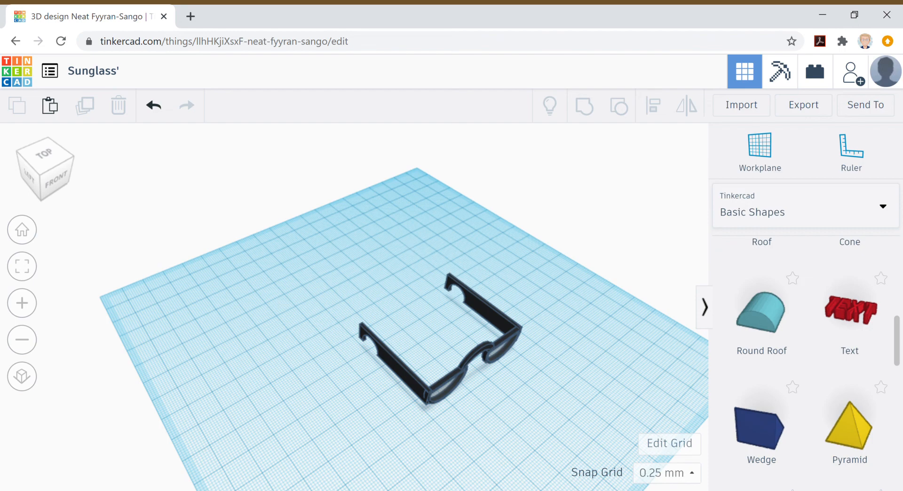
pyautogui.moveTo(55, 181); pyautogui.dragTo(53, 176)
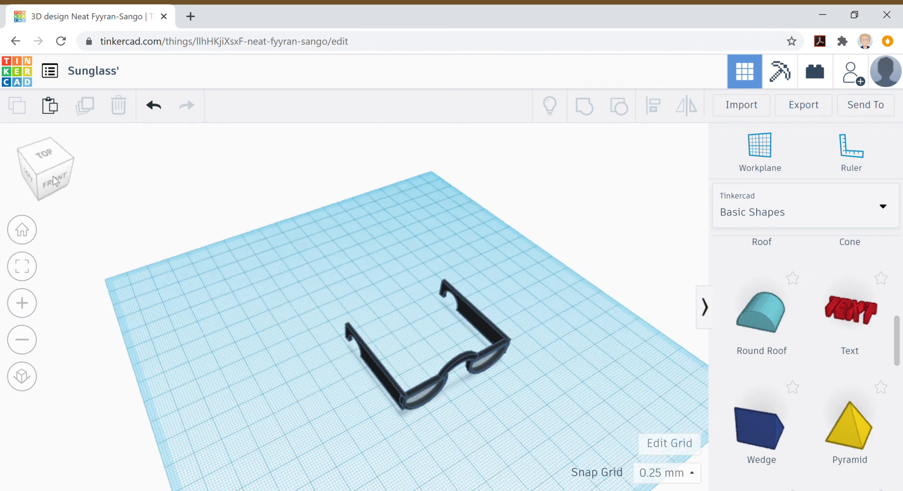
pyautogui.moveTo(257, 269); pyautogui.dragTo(556, 404)
pyautogui.click(864, 217)
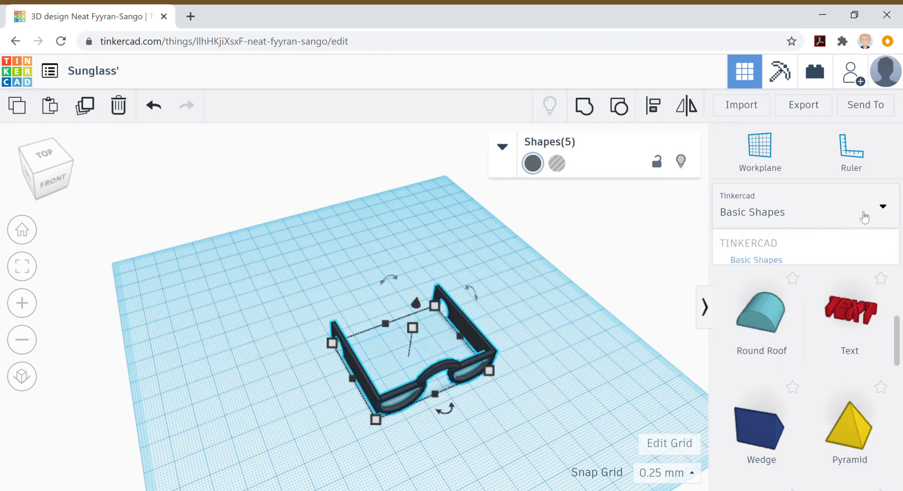
pyautogui.scroll(-1, 777, 409)
pyautogui.scroll(-3, 778, 409)
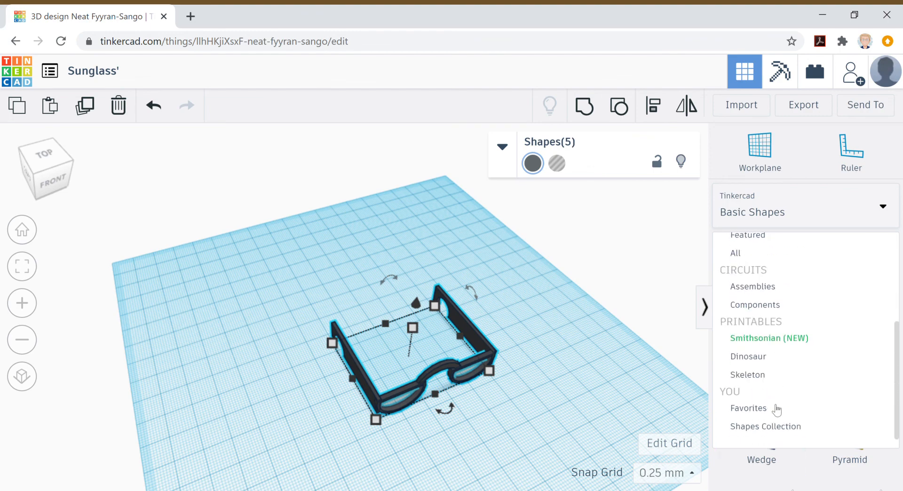
pyautogui.click(763, 426)
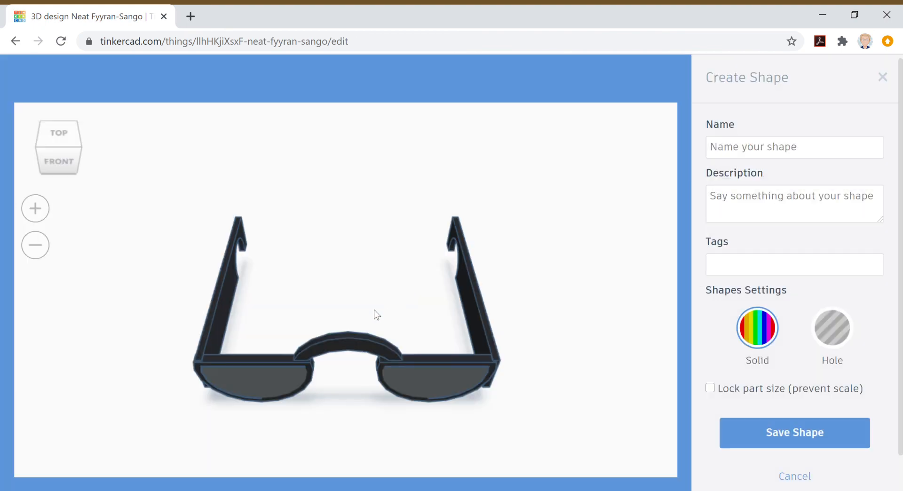
pyautogui.moveTo(356, 317); pyautogui.dragTo(443, 306, button='right')
pyautogui.moveTo(349, 256); pyautogui.dragTo(355, 256, button='right')
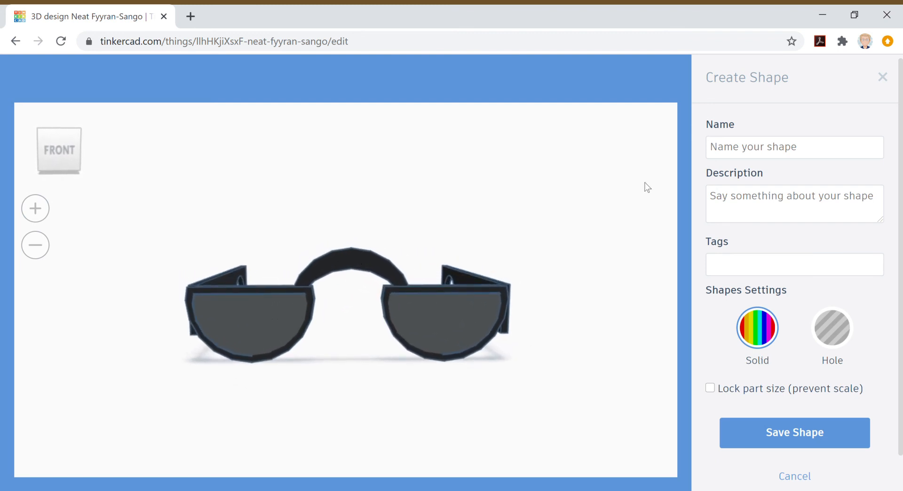